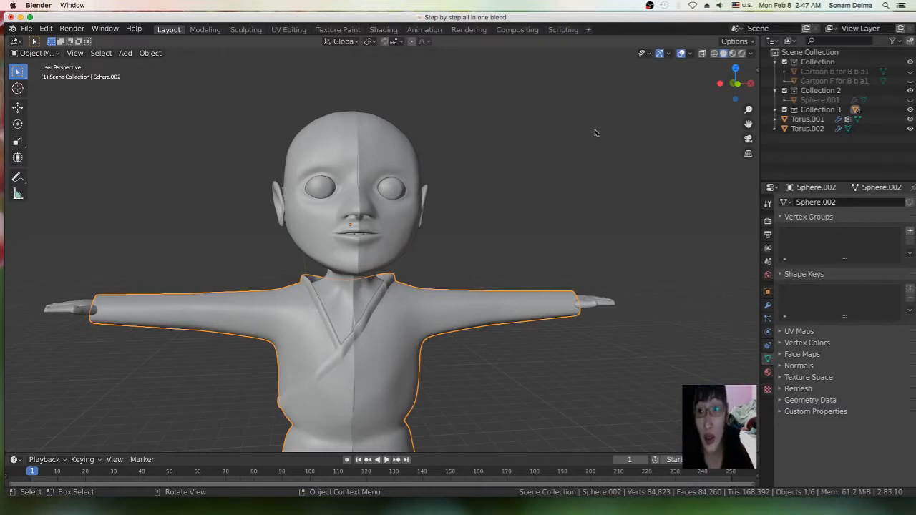
- Check the Screencast Keys settings of the 3D viewport
scroll(399, 246, "down", 2)
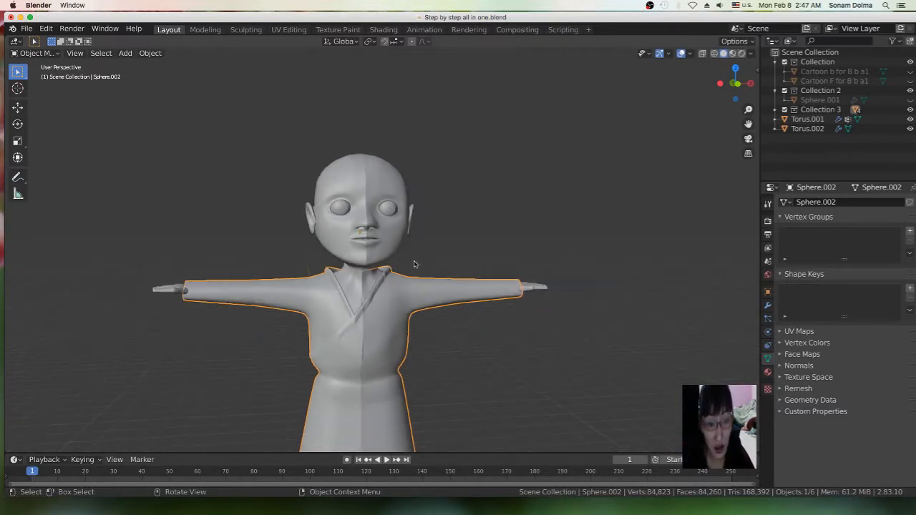
middle_click_drag(415, 269, 417, 201, "shift")
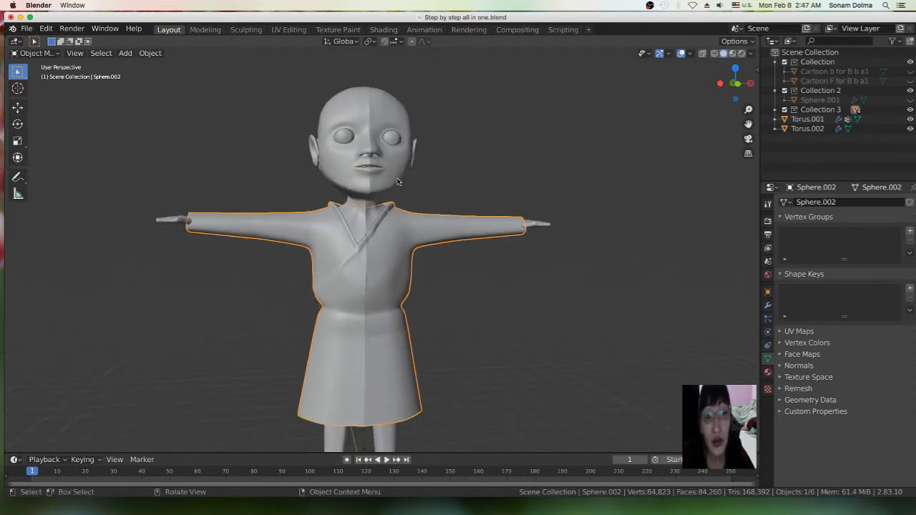
left_click(404, 179)
left_click(755, 67)
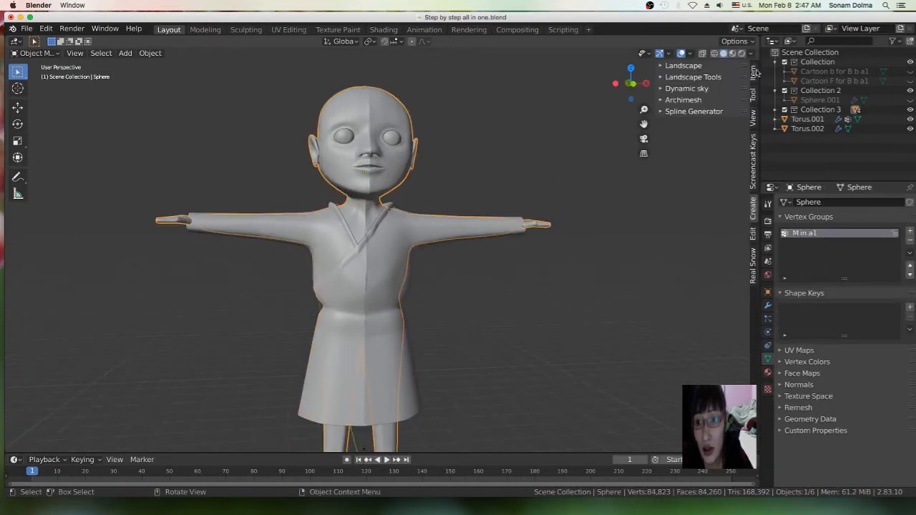
left_click(752, 150)
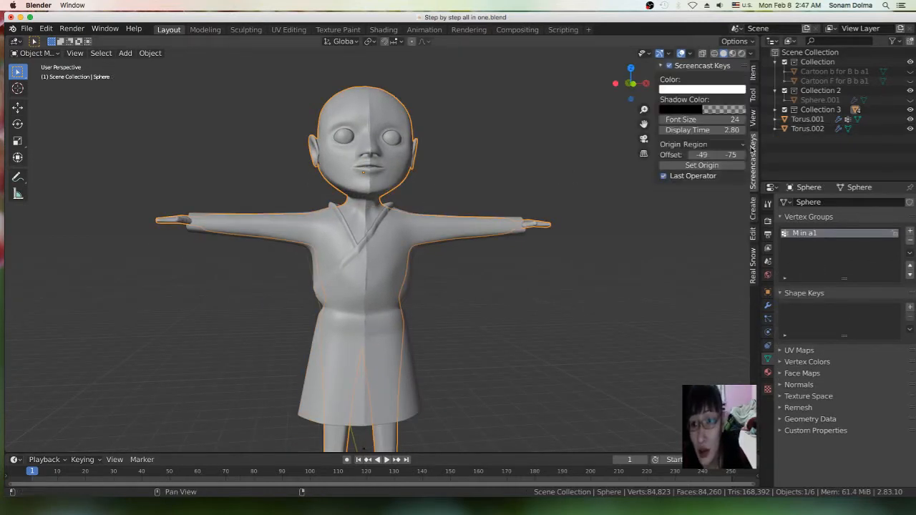
left_click(585, 126)
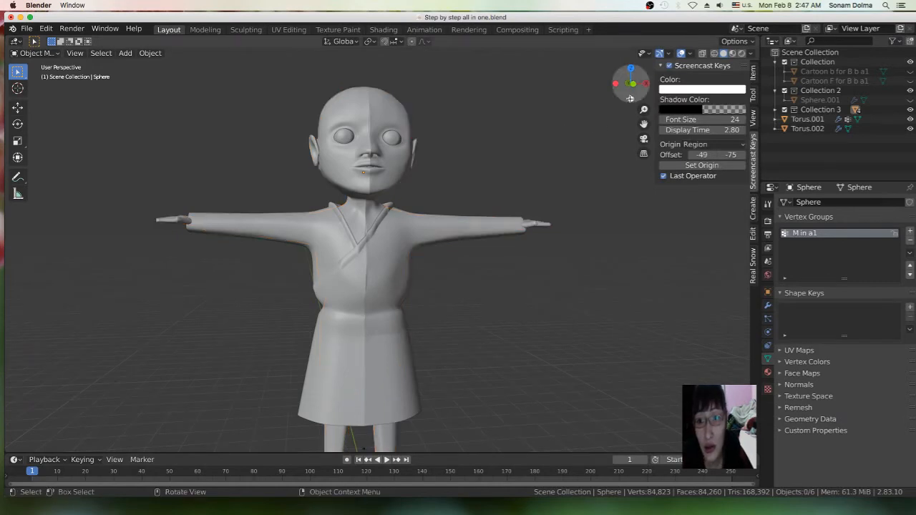
key("n")
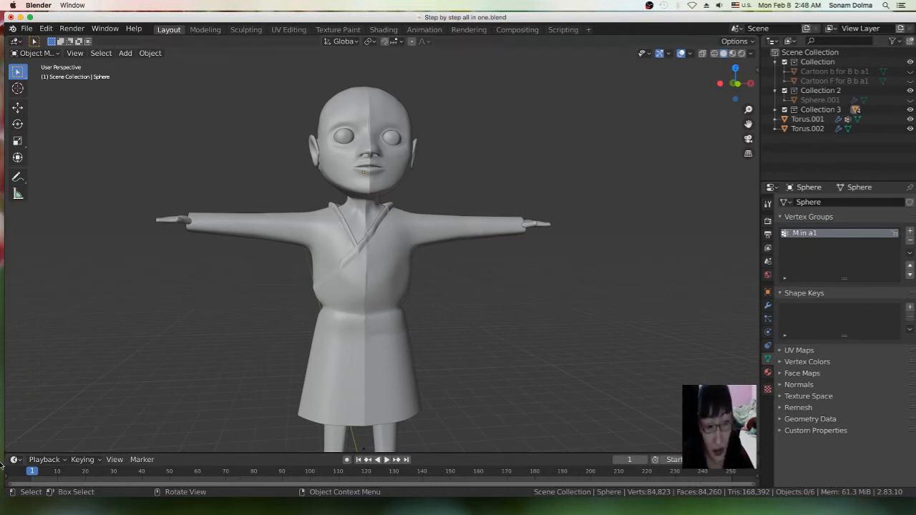
- Turn off the Last Operator display and restart Screencast Keys for the viewport
left_click(388, 321)
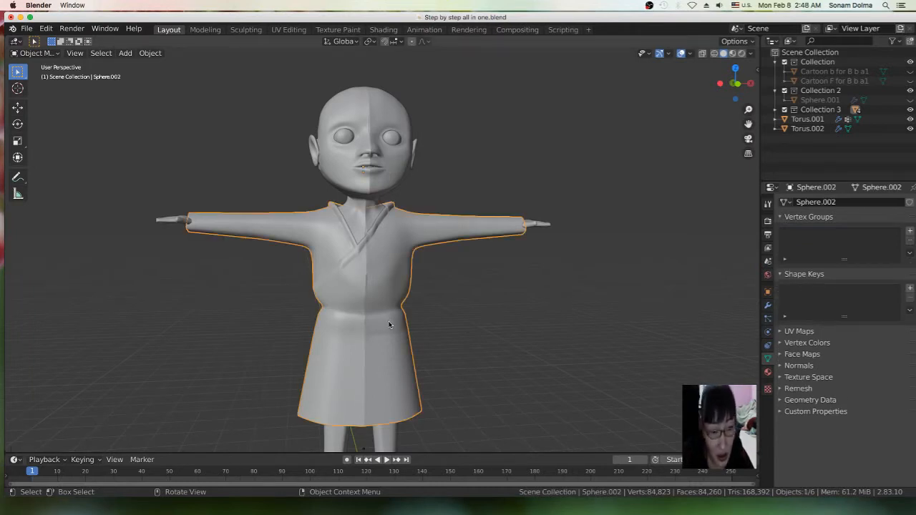
left_click(373, 334)
left_click(373, 334)
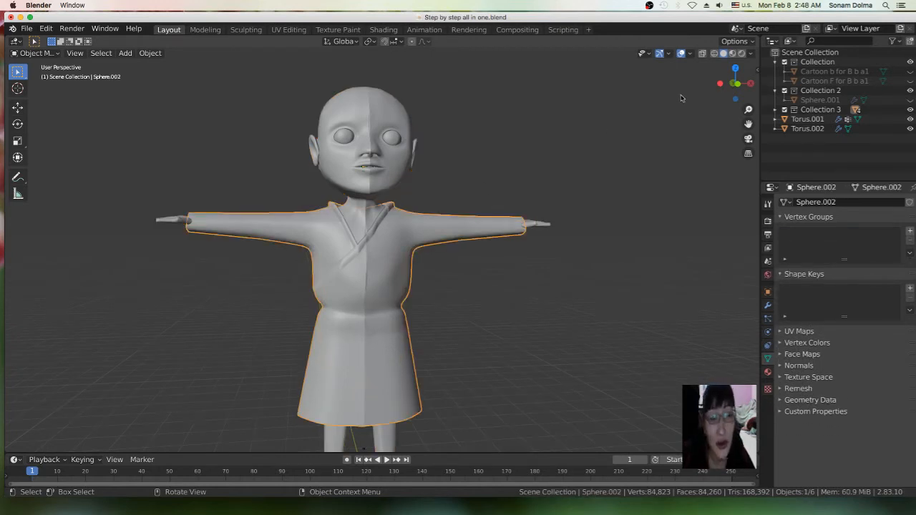
key("n")
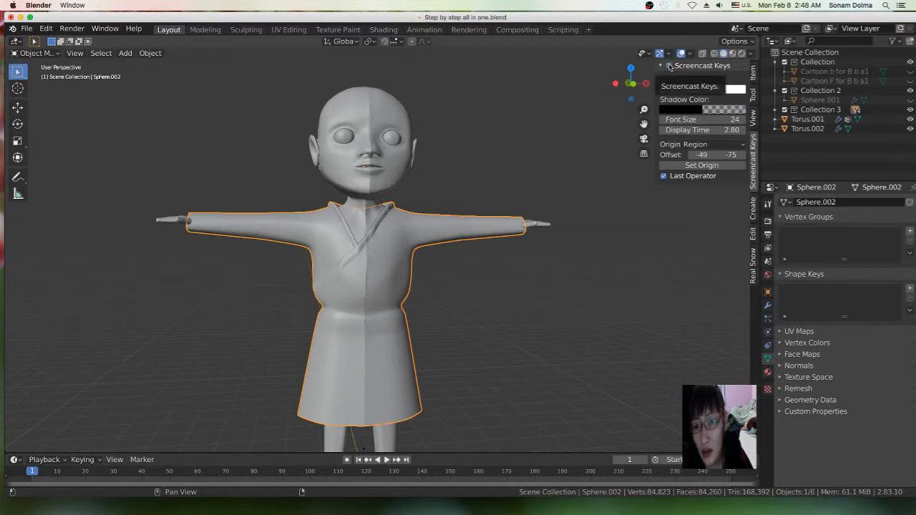
left_click(664, 177)
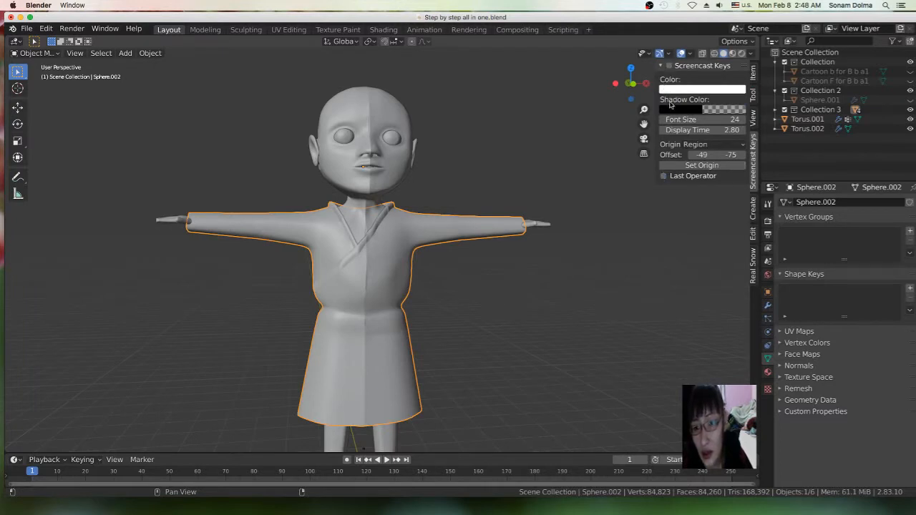
left_click(586, 160)
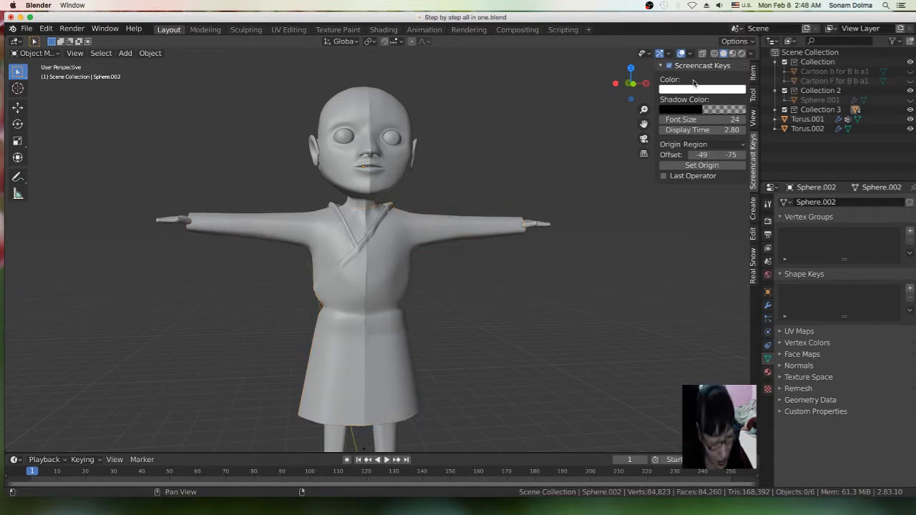
key("n")
key("n")
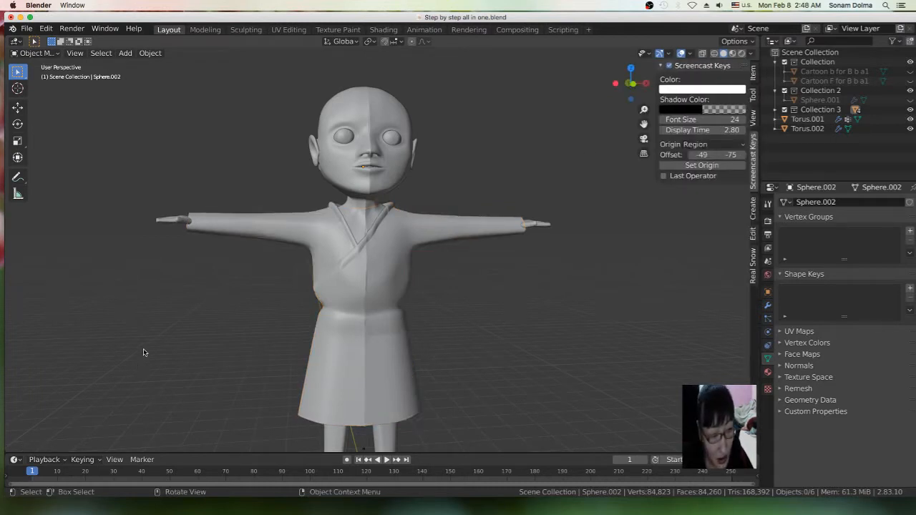
key("n")
- Test the on-screen key display with the F, G, S and R shortcuts while nothing is selected
key("f")
key("g")
key("s")
key("s")
key("s")
key("r")
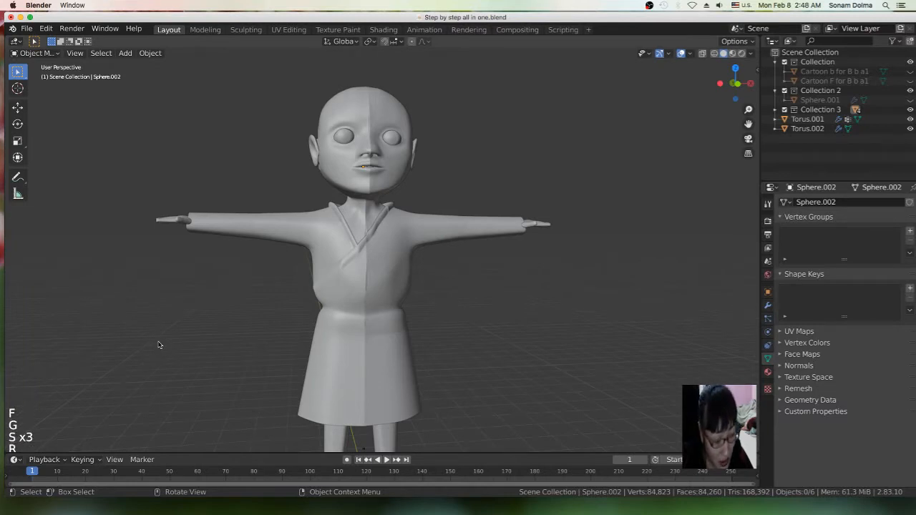
- Select the character's head and body mesh and switch it to Edit Mode
left_click(391, 340)
scroll(391, 339, "up", 2)
scroll(391, 340, "up", 3)
scroll(390, 323, "down", 3)
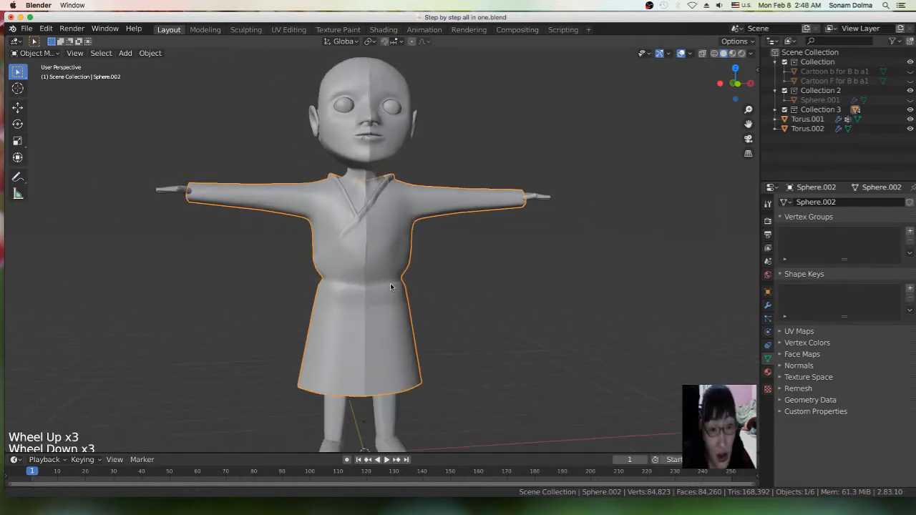
middle_click_drag(391, 274, 333, 205, "shift")
scroll(407, 210, "up", 2)
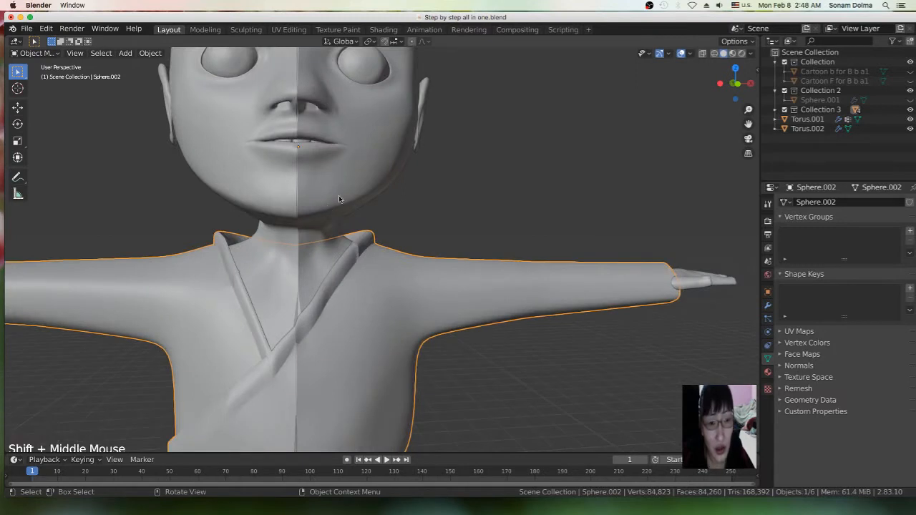
scroll(343, 189, "down", 1)
scroll(347, 187, "up", 3)
scroll(347, 187, "down", 1)
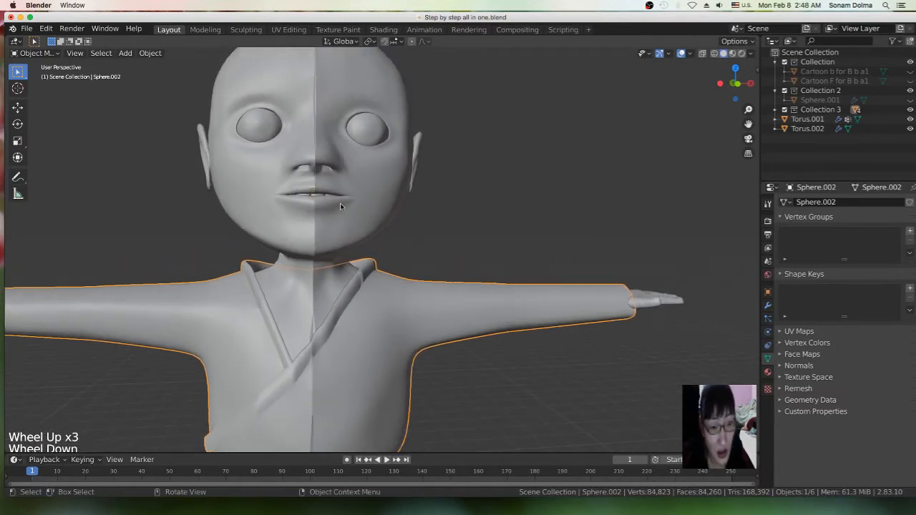
left_click(323, 213, "shift")
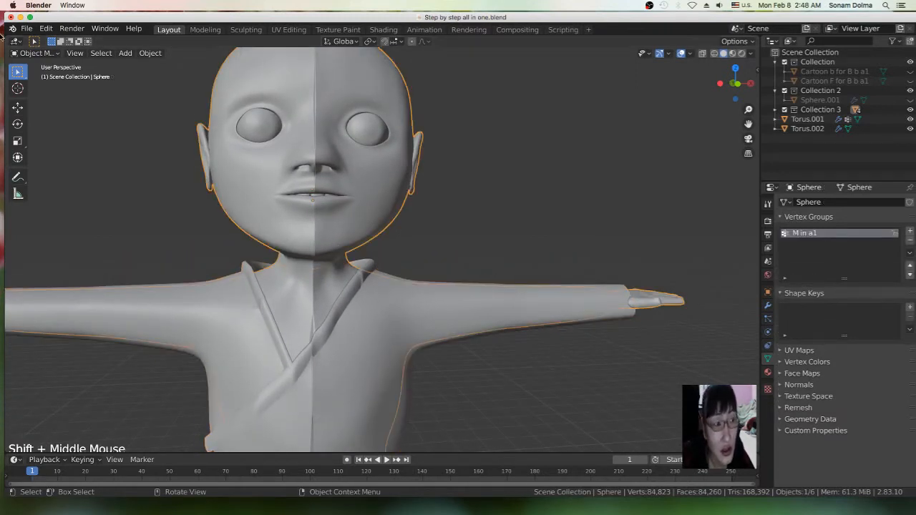
left_click(39, 53)
left_click(39, 74)
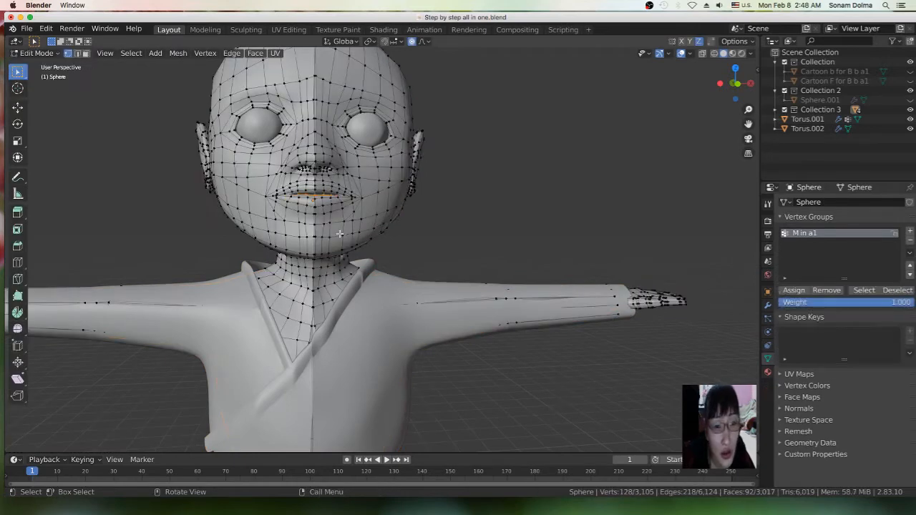
- Merge the pair of vertices on the chin's centre seam below the lower lip
scroll(330, 240, "up", 4)
middle_click_drag(302, 208, 405, 260, "shift")
left_click(391, 281)
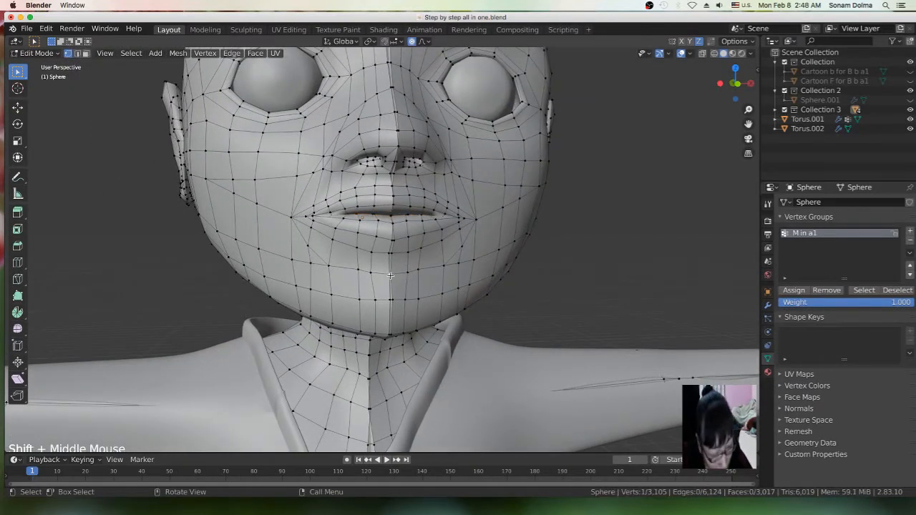
key("c")
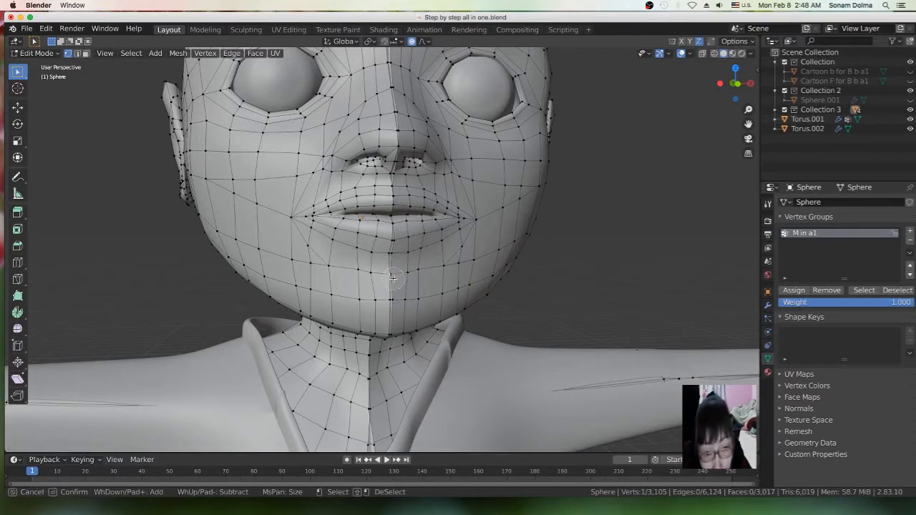
key("Escape")
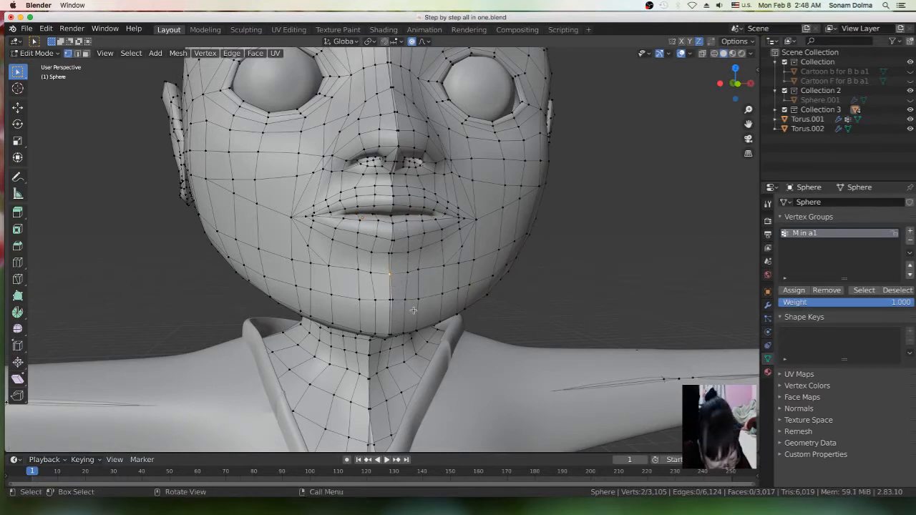
key("m")
left_click(407, 312)
- Merge the open pair of centre-seam vertices on the underside of the chin
middle_click_drag(416, 301, 409, 272)
scroll(387, 281, "up", 3)
left_click(347, 252)
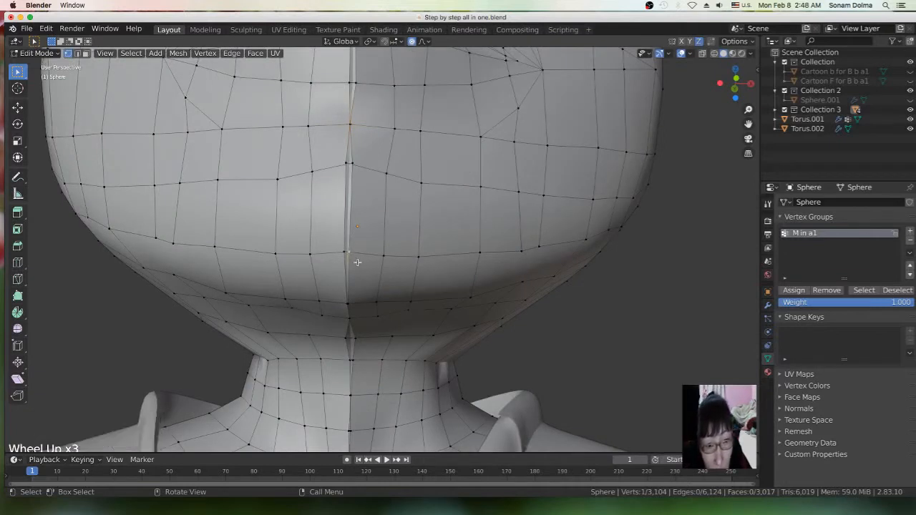
key("c")
key("Escape")
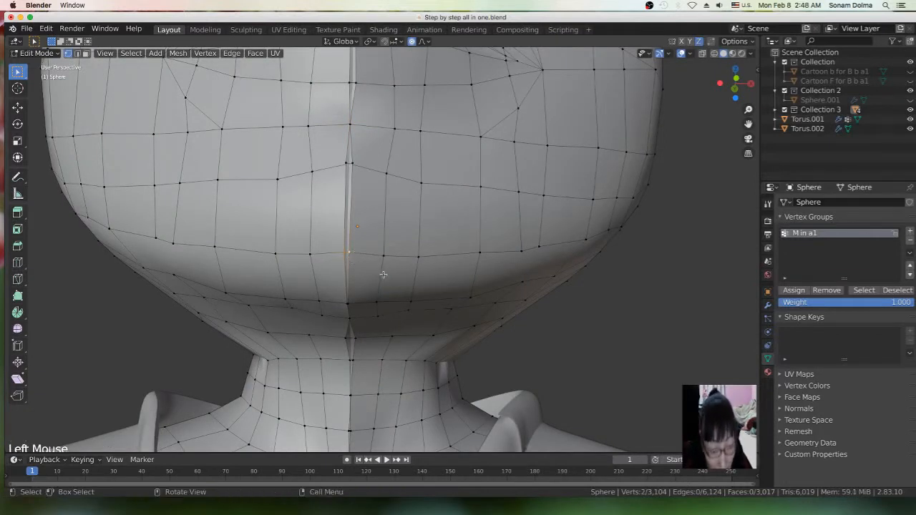
key("m")
left_click(375, 267)
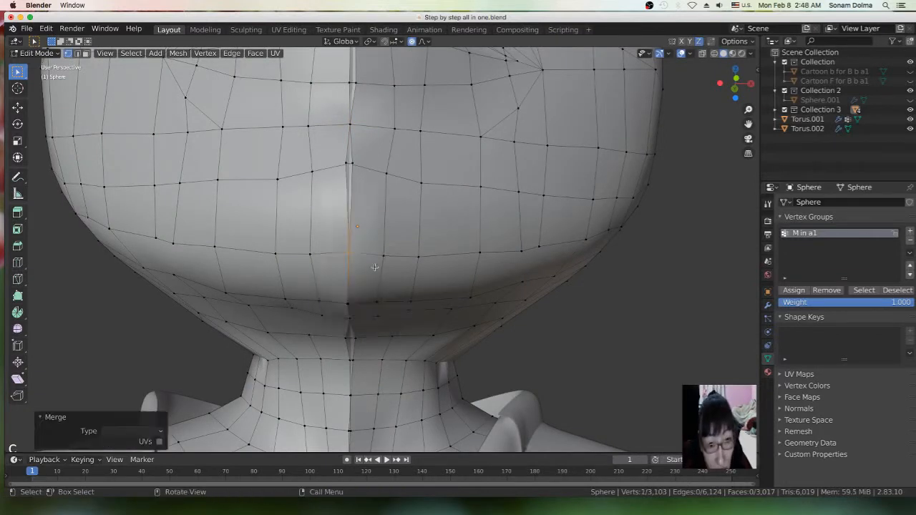
- Merge the split centre-seam vertices one row above the previously merged pair on the chin
left_click(356, 173)
left_click(350, 165, "shift")
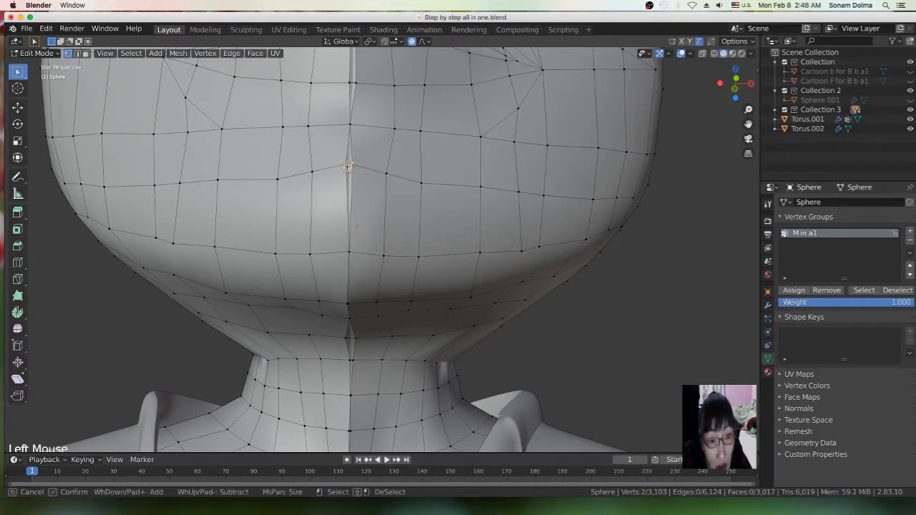
key("m")
left_click(367, 185)
- Try to merge the two vertices across the seam gap just above the front of the neck
middle_click_drag(367, 185, 402, 220)
left_click(353, 300)
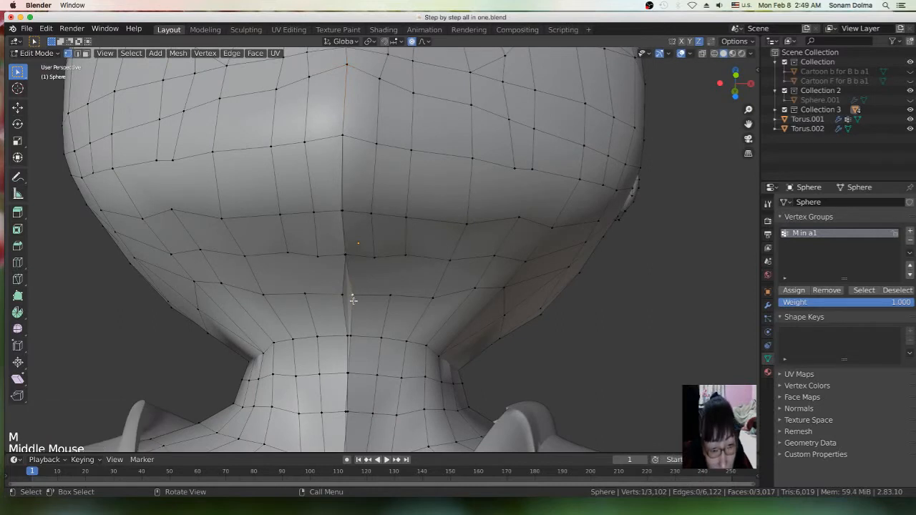
mouse_move(353, 300)
left_mouse_down()
mouse_move(339, 293)
mouse_move(372, 302)
left_mouse_up()
right_click(370, 296)
key("m")
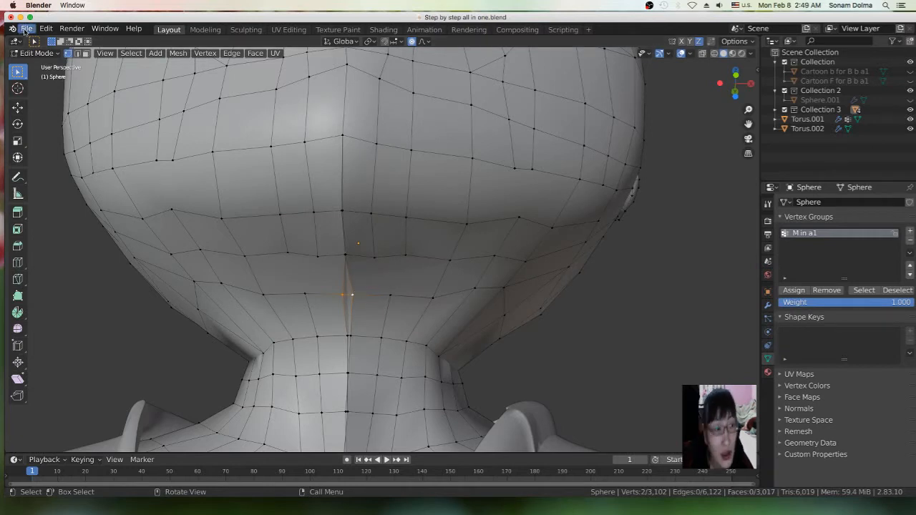
key("shift+a")
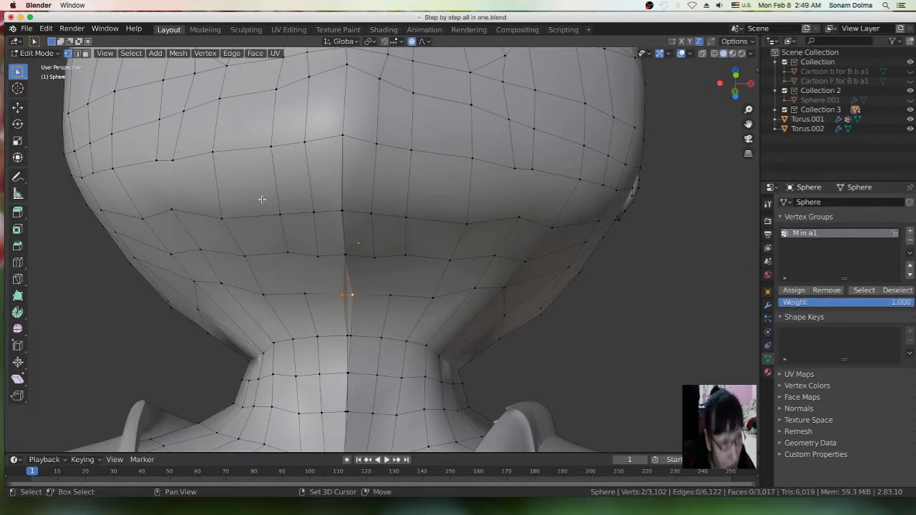
left_click(534, 173)
key("k")
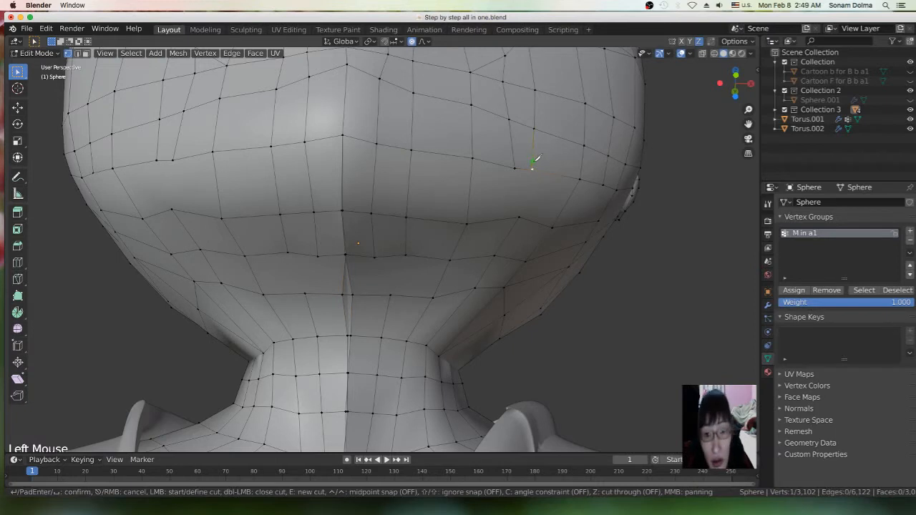
key("Escape")
- Undo the vertex merges made along the chin's centre seam
key("ctrl+z")
key("ctrl+z")
key("ctrl+z")
key("ctrl+z")
key("ctrl+z")
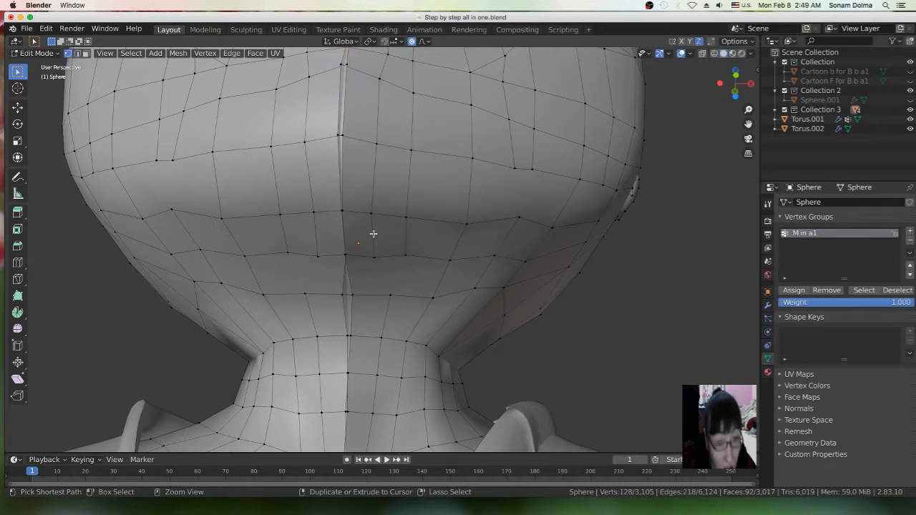
key("Tab")
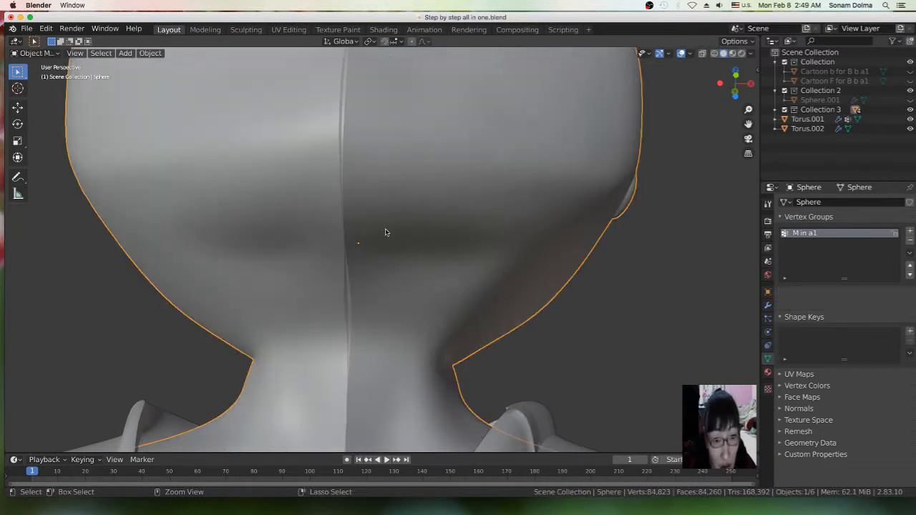
key("ctrl+z")
left_click(39, 54)
left_click(40, 71)
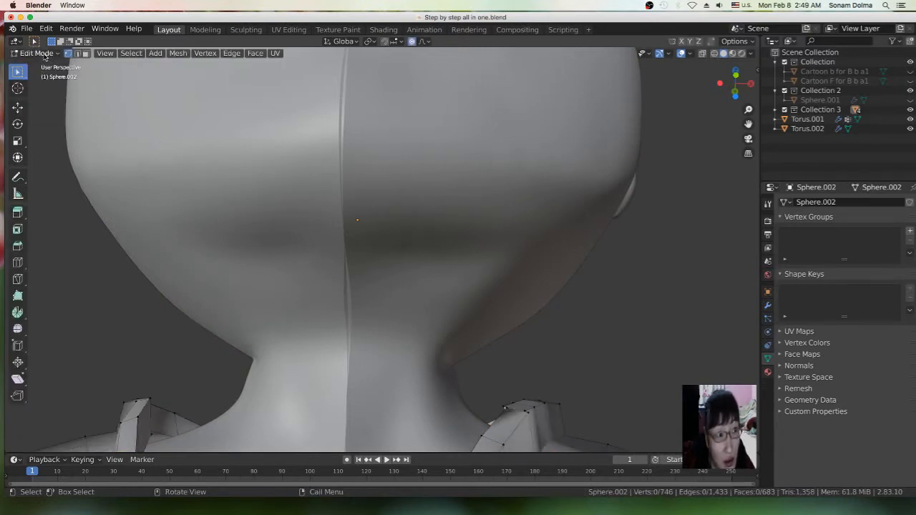
left_click(36, 53)
left_click(32, 63)
- Select the head and body mesh again, enter Edit Mode and select a single vertex under the jaw
left_click(282, 189)
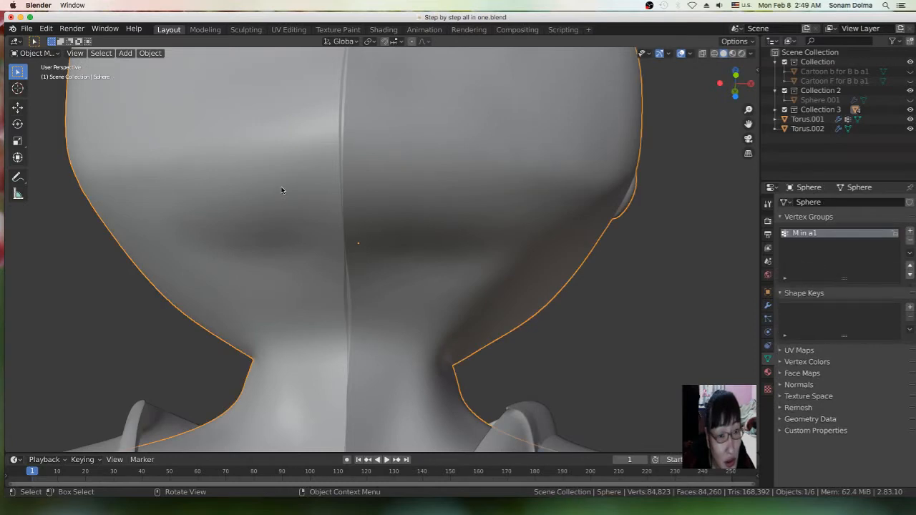
left_click(36, 53)
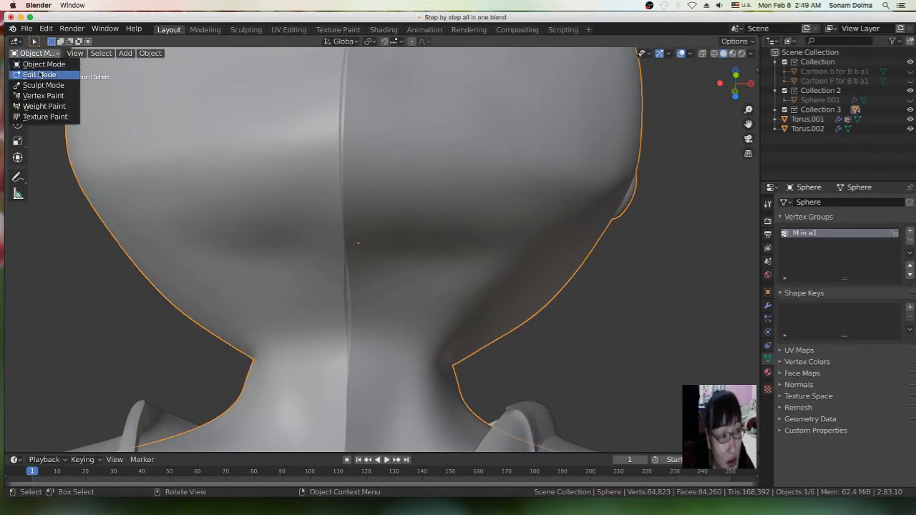
left_click(37, 71)
left_click(528, 218)
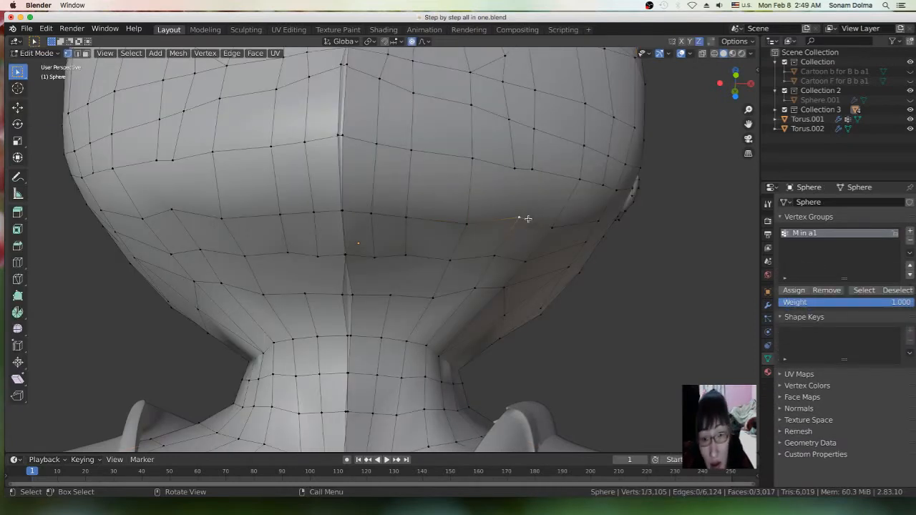
- Knife-cut a new edge on each side under the jaw, connecting the loose vertex on one row to the row above
key("k")
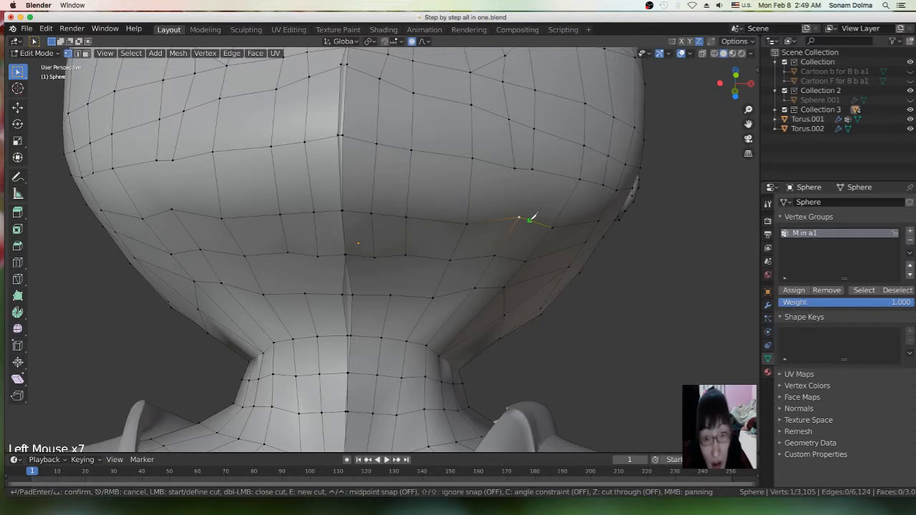
left_click(533, 169)
key("Return")
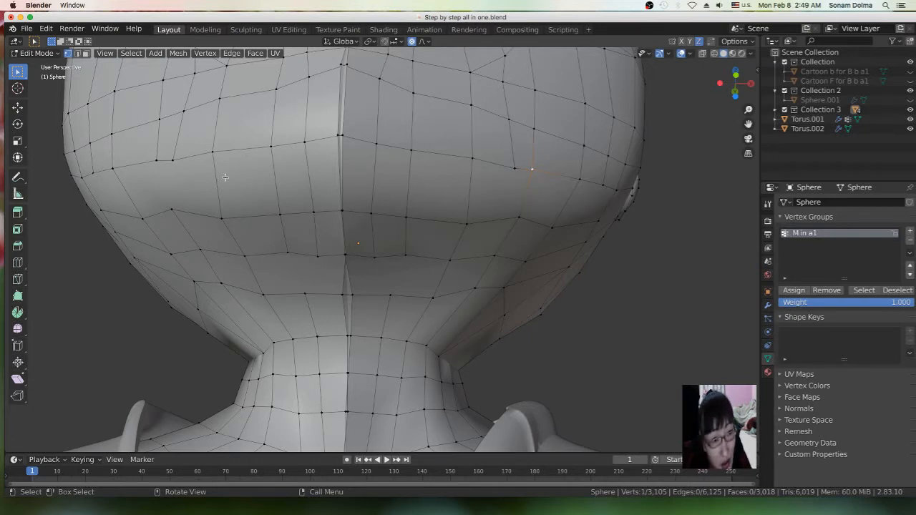
key("k")
left_click(177, 159)
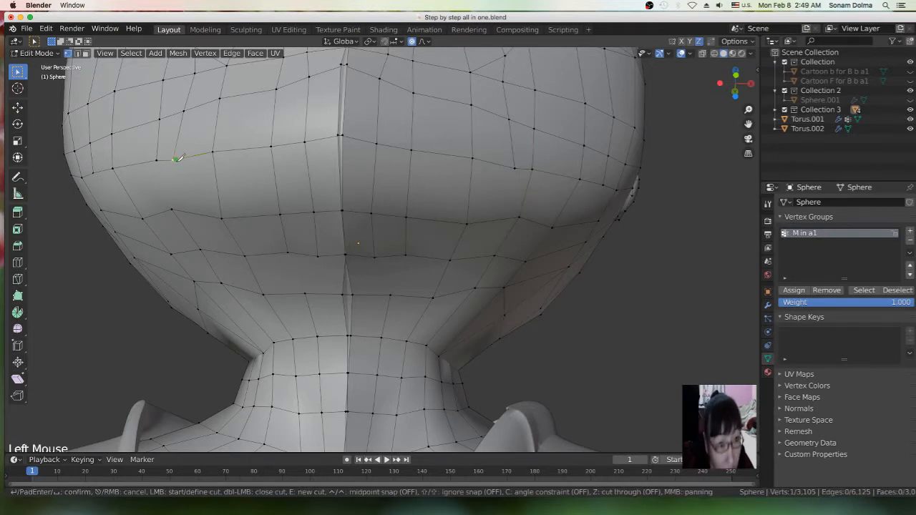
left_click(172, 207)
key("Return")
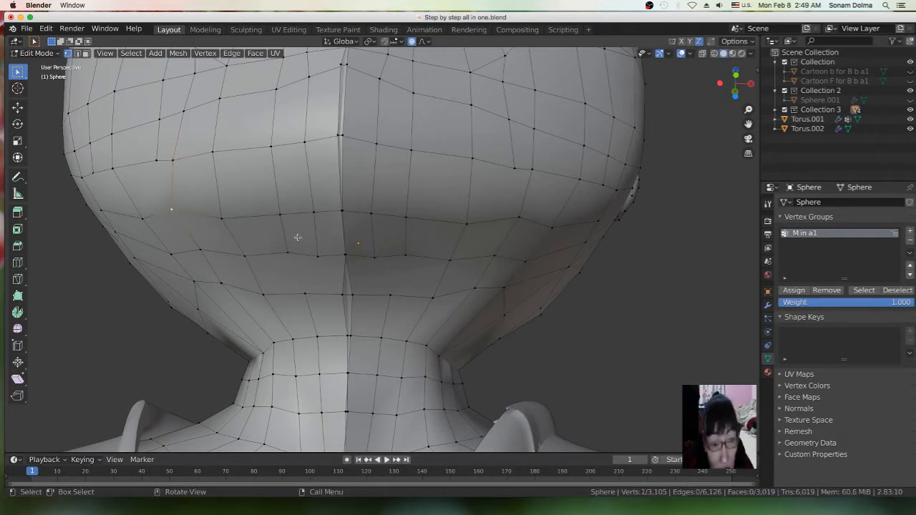
- Switch to vertex selection and merge the split centre-seam pair in the middle of the chin using At First
left_click(78, 54)
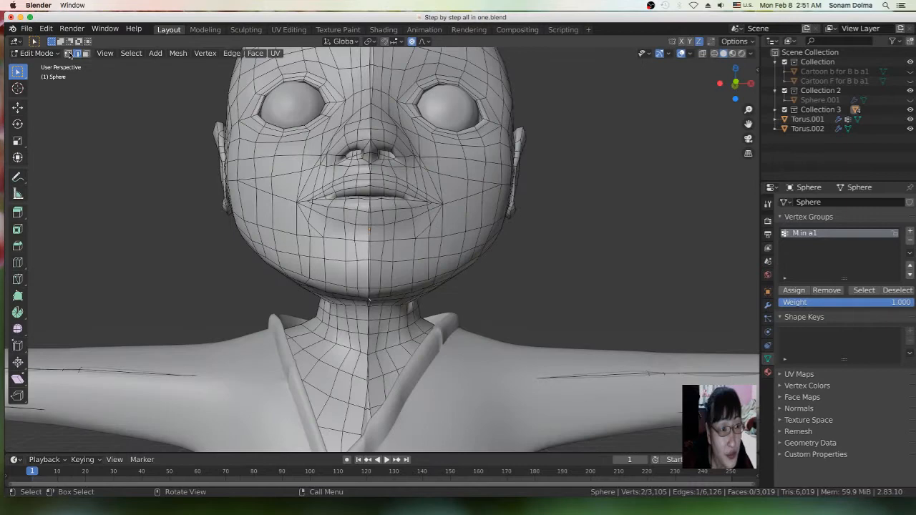
left_click(350, 175)
scroll(342, 238, "up", 4)
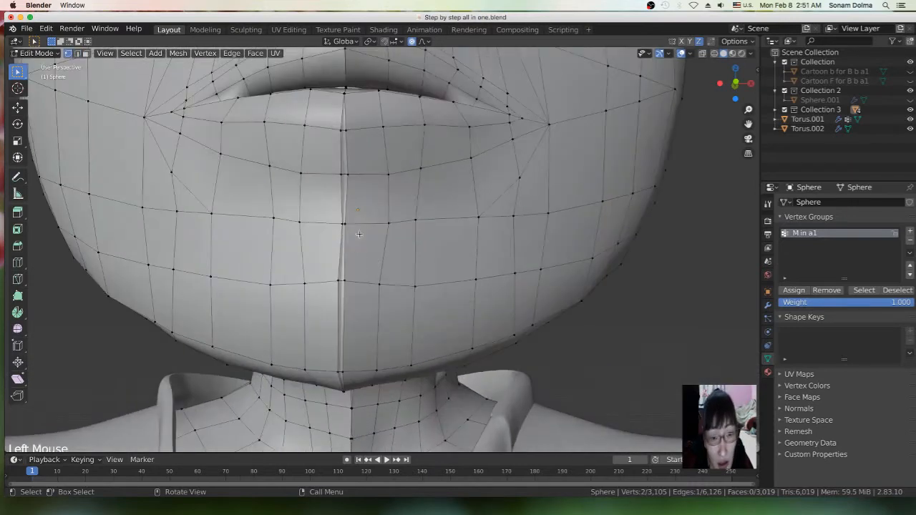
left_click(344, 237)
key("c")
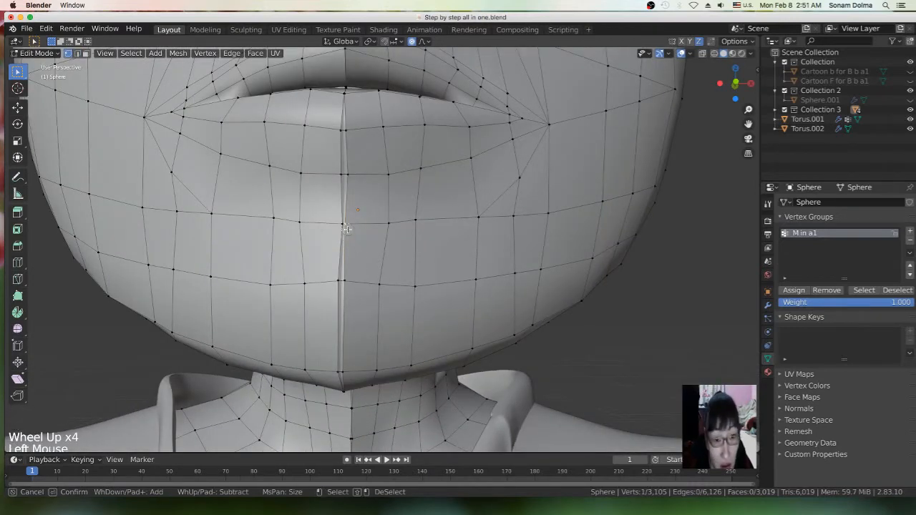
left_click(342, 225)
key("Escape")
key("m")
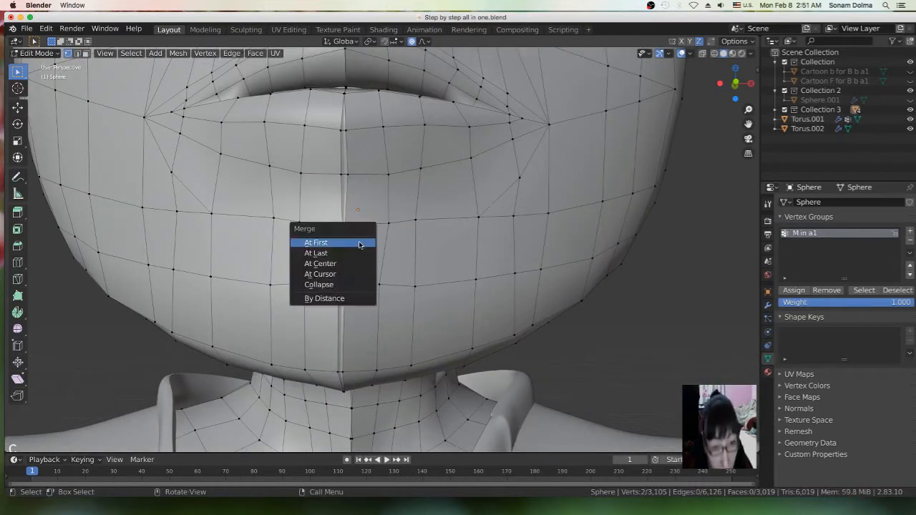
left_click(359, 242)
- Merge the split centre-seam vertices one row higher, just below the lower lip
key("m")
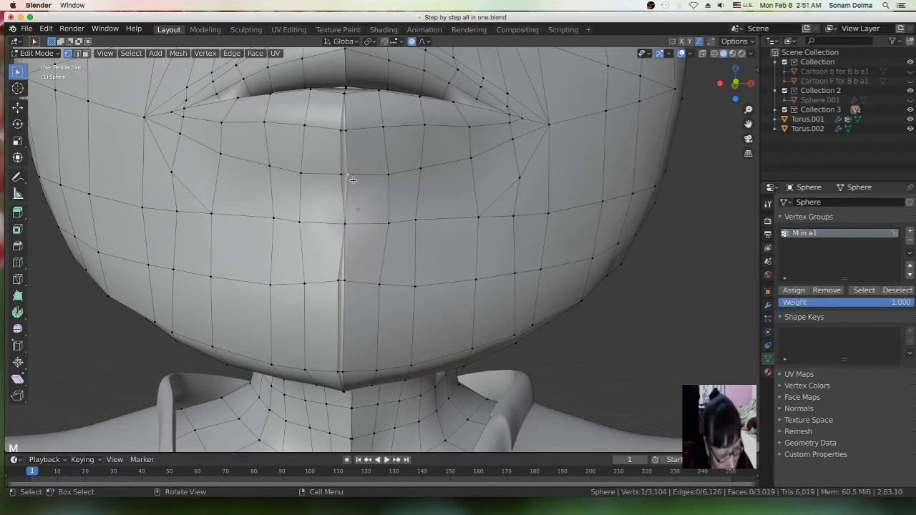
left_click(344, 174, "shift")
right_click(364, 204)
mouse_move(366, 199)
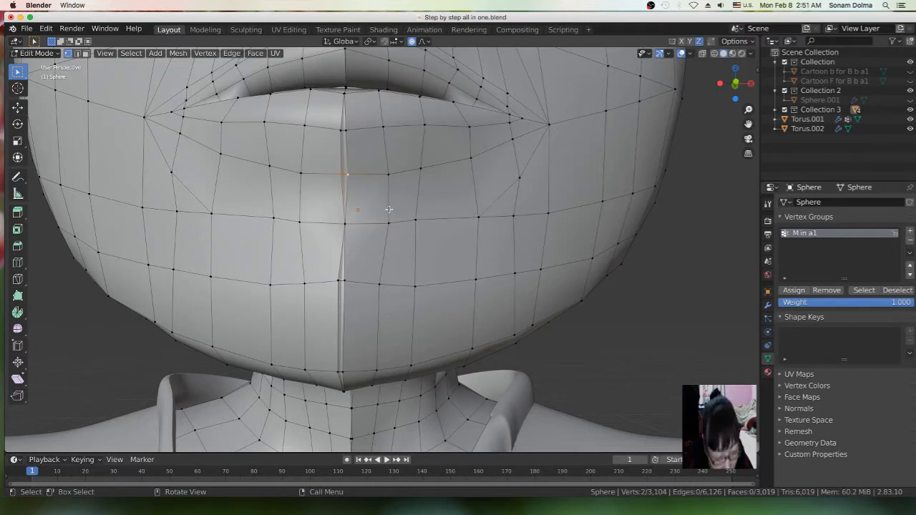
key("m")
left_click(388, 209)
- Merge the next split vertex pairs along the chin's centre seam
key("m")
left_click(351, 215)
middle_click_drag(384, 352, 374, 117, "shift")
key("m")
left_click(385, 206)
key("m")
left_click(379, 131)
key("m")
left_click(389, 184)
- Select the two vertices on either side of the seam gap beyond the chin and merge them
middle_click_drag(379, 250, 384, 380)
right_click(369, 214)
left_click(376, 290)
left_click(368, 397, "shift")
key("m")
left_click(385, 380)
- Move a seam vertex farther along the opening and merge it with its counterpart
scroll(469, 292, "down", 3)
middle_click_drag(470, 291, 487, 115)
left_click(402, 91)
key("g")
left_click(406, 103)
key("m")
left_click(486, 136)
- Merge the next two split vertex pairs along the open seam
middle_click_drag(516, 161, 451, 209)
left_click(421, 156, "shift")
key("m")
left_click(435, 172)
left_click(426, 193, "shift")
key("m")
left_click(426, 193)
- Move the following seam vertex, turn on X-ray display and merge the split pair there
left_click(427, 215)
scroll(428, 214, "up", 4)
key("g")
left_click(496, 229)
mouse_move(497, 229)
middle_mouse_down()
mouse_move(484, 234)
mouse_move(500, 261)
mouse_move(485, 218)
middle_mouse_up()
key("alt+z")
key("m")
left_click(500, 261)
- Try to dissolve the vertices of the edge loop across the upper neck, and undo the dissolve
left_click(490, 236, "alt")
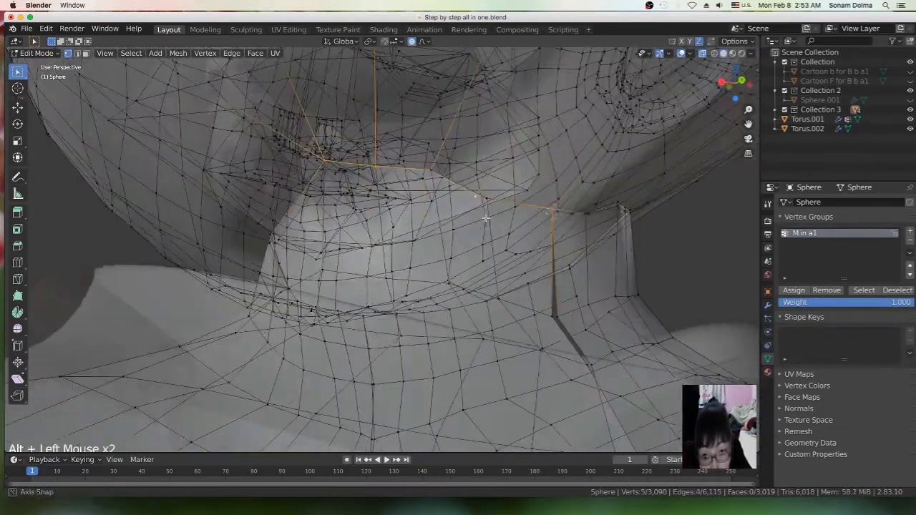
right_click(533, 179)
key("Escape")
key("x")
left_click(521, 237)
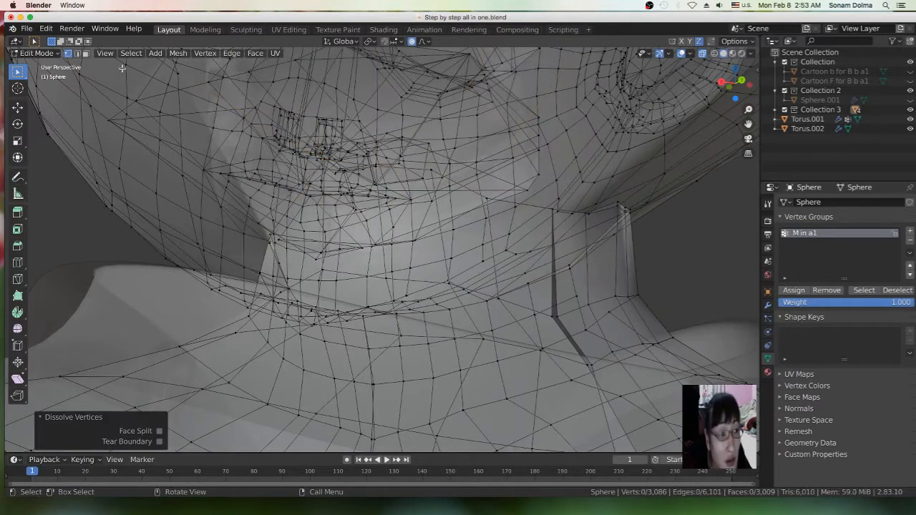
key("super+z")
- Merge the split vertex pair at the upper end of the remaining neck seam gap using At First
middle_click_drag(344, 164, 406, 186)
left_click(434, 256)
left_click(436, 236, "shift")
key("m")
left_click(444, 259)
scroll(464, 302, "down", 2)
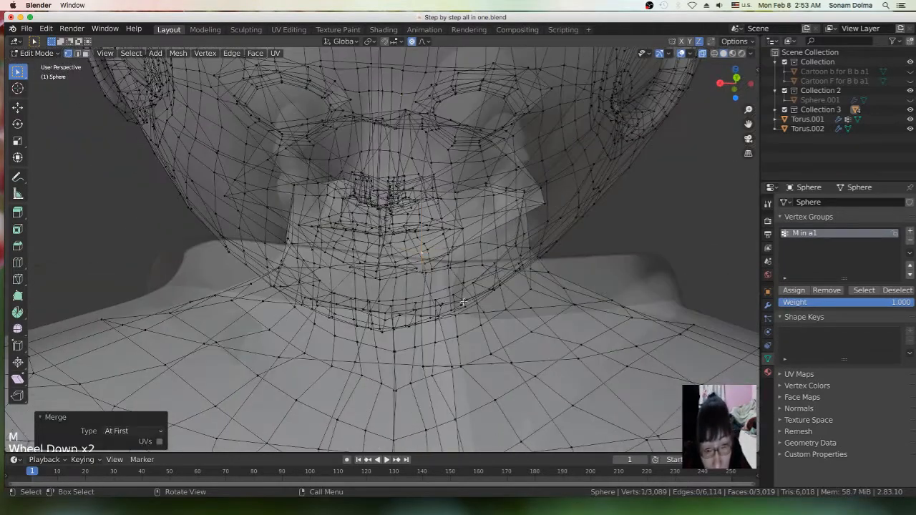
- Merge the split seam vertices directly below the previously merged neck pair
left_click(425, 274)
left_click(428, 293, "shift")
key("m")
left_click(448, 297)
scroll(506, 313, "down", 2)
- Merge two more split vertex pairs farther down the open seam below the neck
left_click(475, 326)
left_click(478, 346, "shift")
key("m")
left_click(428, 327, "shift")
key("m")
left_click(430, 330)
- Merge the next two split vertex pairs down the torso's seam
left_click(440, 347)
middle_click_drag(429, 330, 481, 279)
left_click(439, 356, "shift")
key("m")
left_click(440, 352)
left_click(463, 350)
left_click(465, 353, "shift")
key("m")
left_click(466, 352)
- Move the next vertex on the torso's seam and merge it with its counterpart
left_click(464, 366)
key("g")
left_click(464, 366)
left_click(464, 366, "shift")
key("m")
left_click(466, 365)
scroll(466, 364, "down", 4)
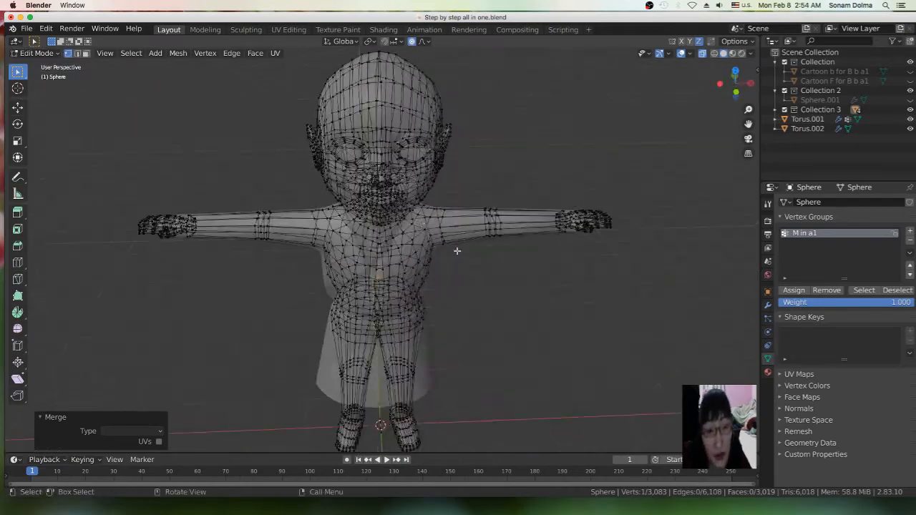
- Merge the split centre-seam vertex pairs above the nose and down its bridge
scroll(430, 215, "up", 7)
middle_click_drag(380, 118, 376, 266, "shift")
key("c")
left_click(344, 134)
right_click(345, 135)
key("m")
left_click(356, 189)
middle_click_drag(382, 202, 379, 184)
right_click(356, 190)
key("m")
left_click(369, 196)
- Merge the next split centre-seam pairs on the front of the nose, above the nostrils
key("c")
left_click(381, 200)
right_click(381, 204)
key("m")
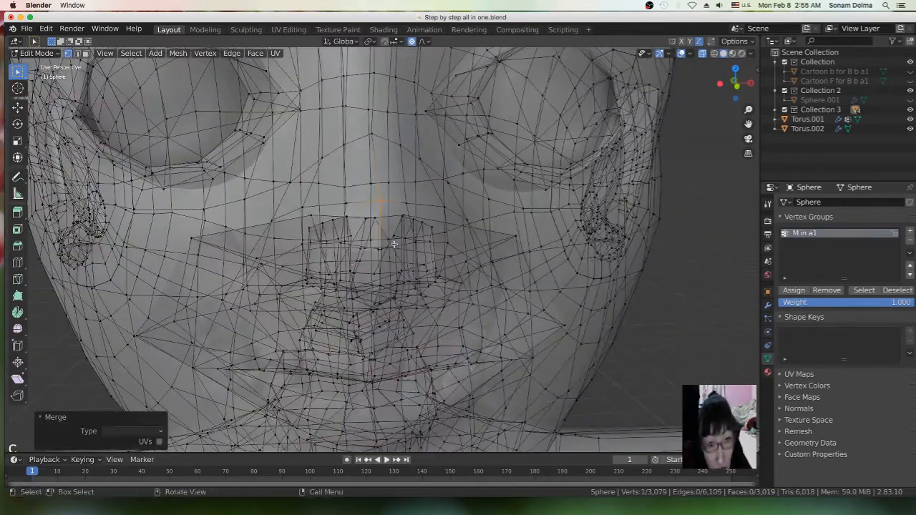
left_click(373, 202)
middle_click_drag(386, 223, 381, 187)
left_click(372, 192)
left_click(379, 177, "shift")
key("m")
left_click(394, 192)
- Circle-select the split seam pair at the tip of the nose and merge it using At First
middle_click_drag(393, 231, 373, 170)
key("c")
left_click(373, 168)
left_click_drag(373, 166, 377, 176)
right_click(378, 175)
key("m")
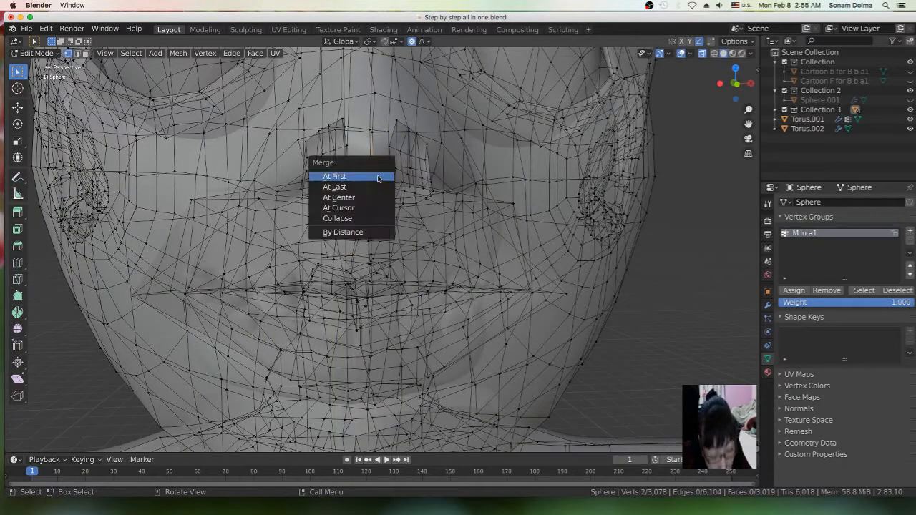
left_click(379, 178)
scroll(385, 242, "down", 4)
scroll(385, 242, "down", 2)
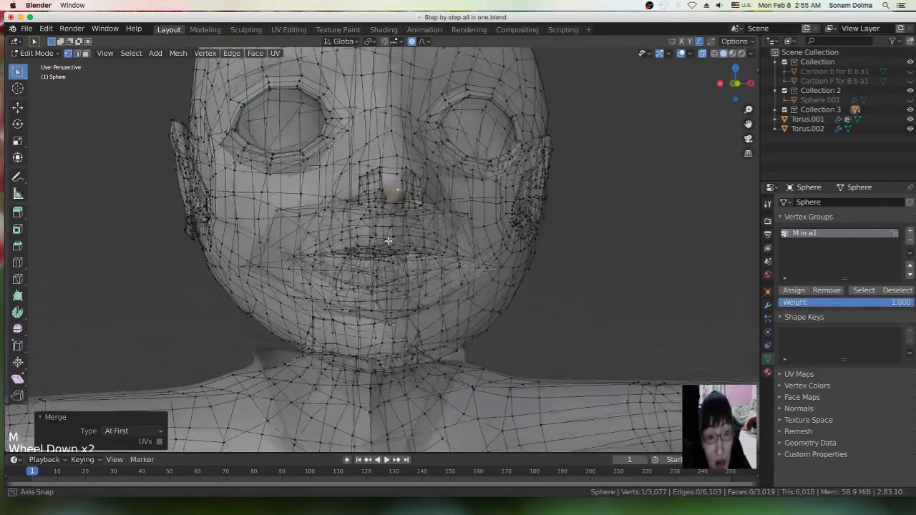
- Check the face in Object Mode and return to Edit Mode
middle_click(398, 144)
left_click(398, 145)
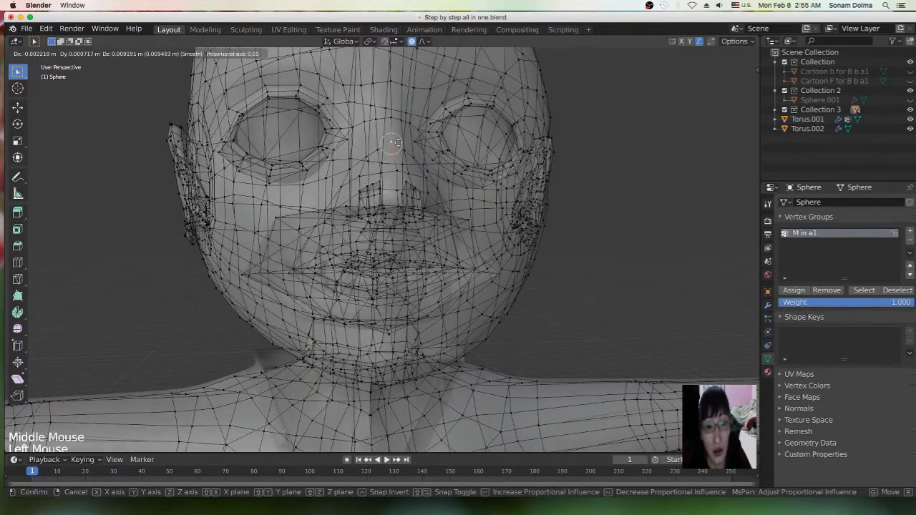
left_click(40, 53)
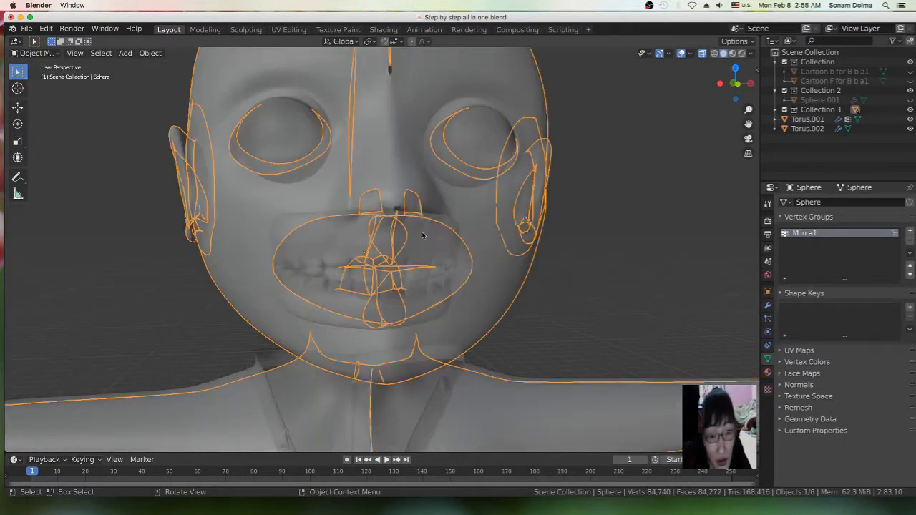
left_click(36, 53)
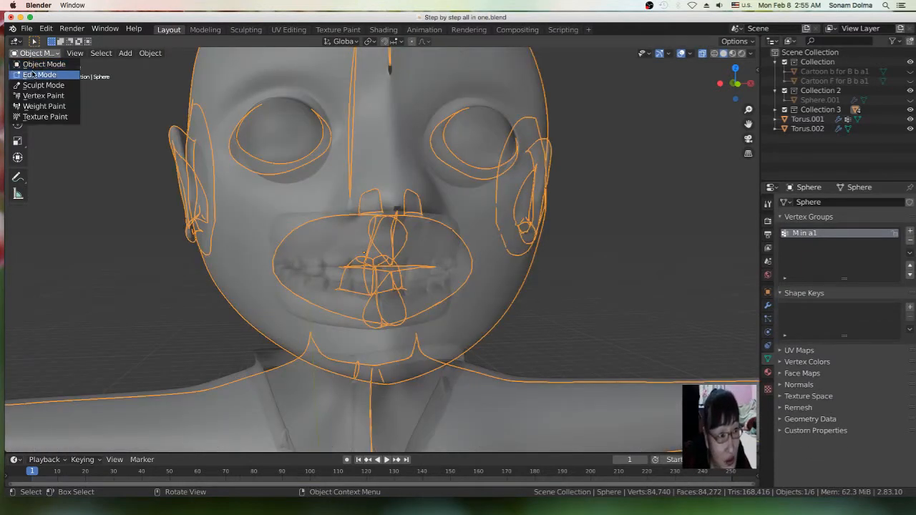
left_click(32, 69)
- Turn off X-ray display and merge the split seam pair directly below the nose using At First
left_click_drag(735, 84, 718, 80)
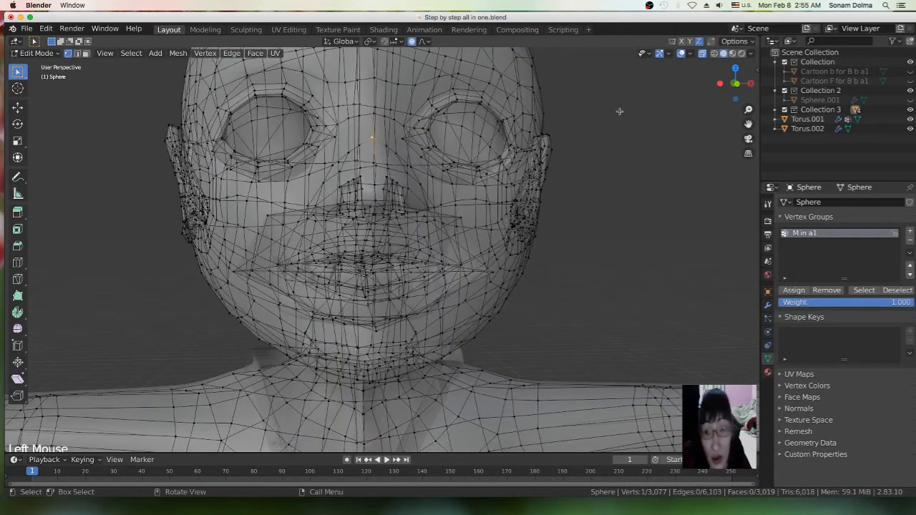
left_click(702, 54)
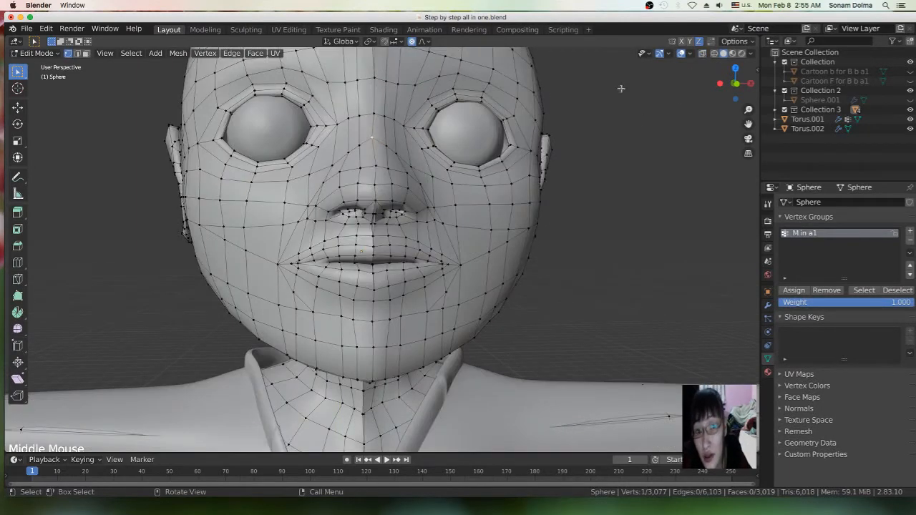
scroll(435, 187, "up", 5)
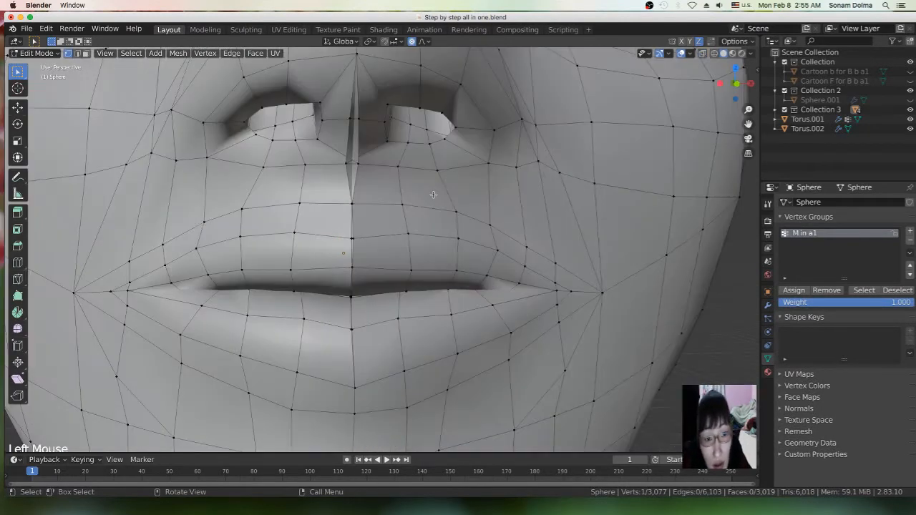
left_click(348, 165)
key("m")
left_click(371, 170)
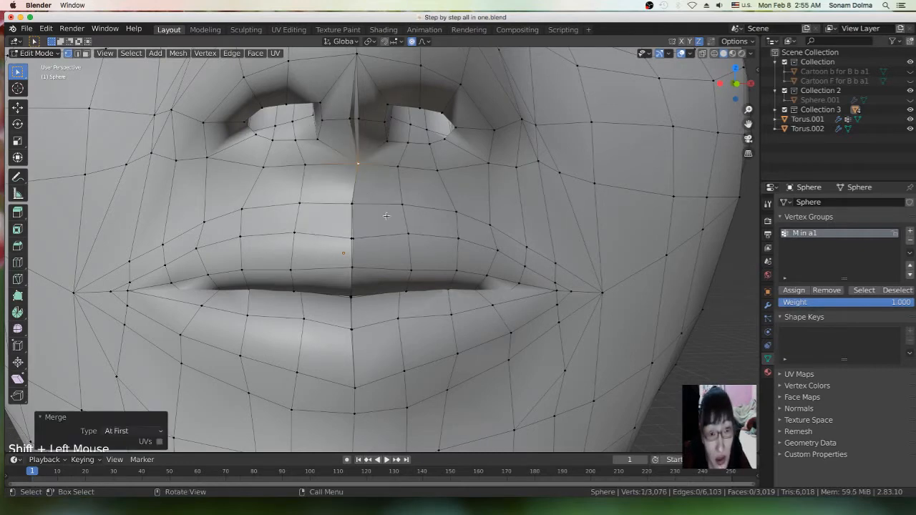
- Select the overlapping centre-seam vertices on the upper lip's rim and merge them
left_click(347, 241)
left_click_drag(371, 243, 387, 234)
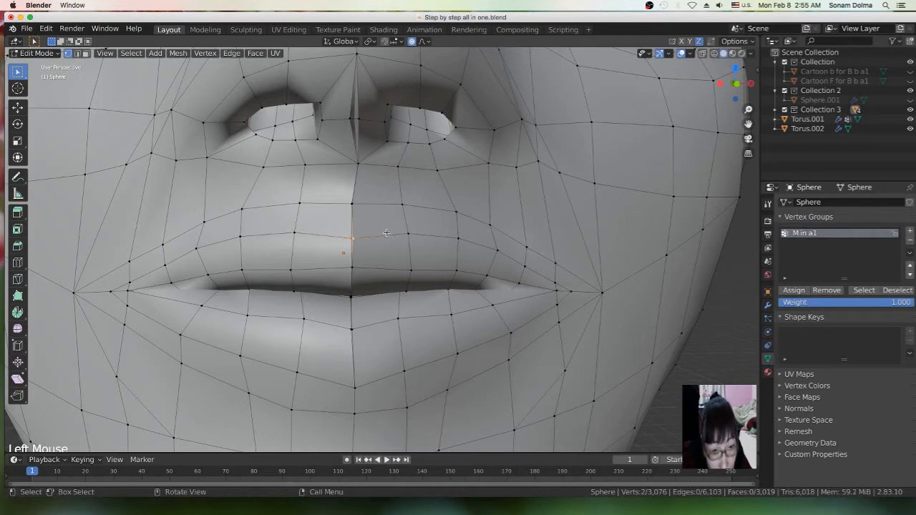
key("m")
left_click(393, 249)
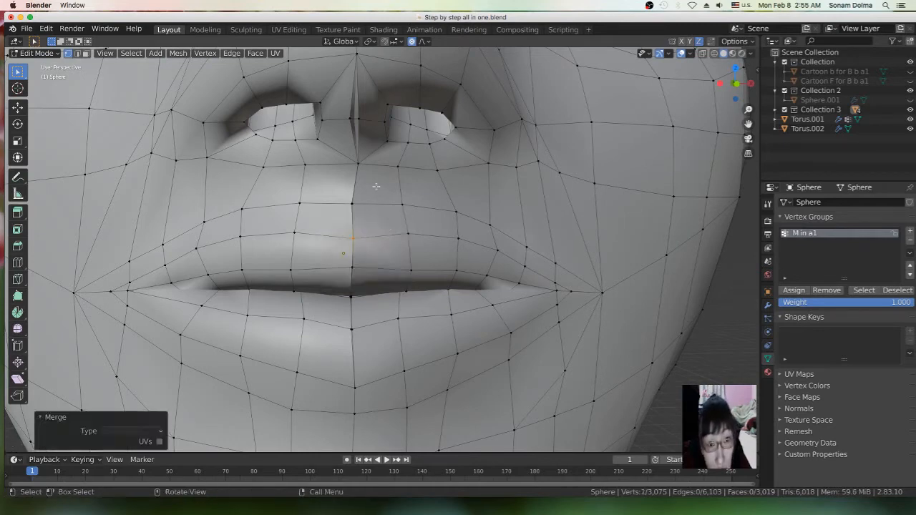
- Circle-select the split seam vertices between the nostrils and merge them
key("m")
key("c")
left_click(357, 119)
right_click(368, 168)
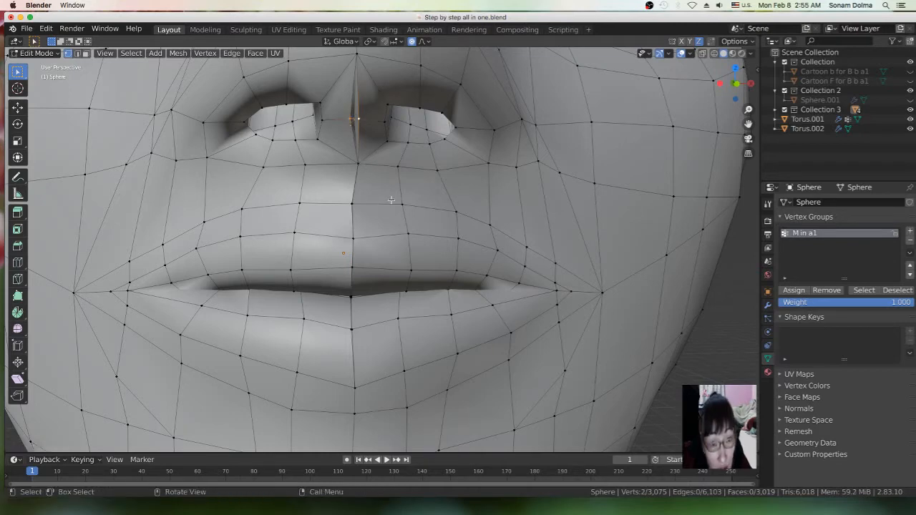
key("m")
left_click(392, 199)
middle_click_drag(393, 208, 391, 206)
left_click_drag(390, 197, 392, 194)
left_click(391, 194)
key("g")
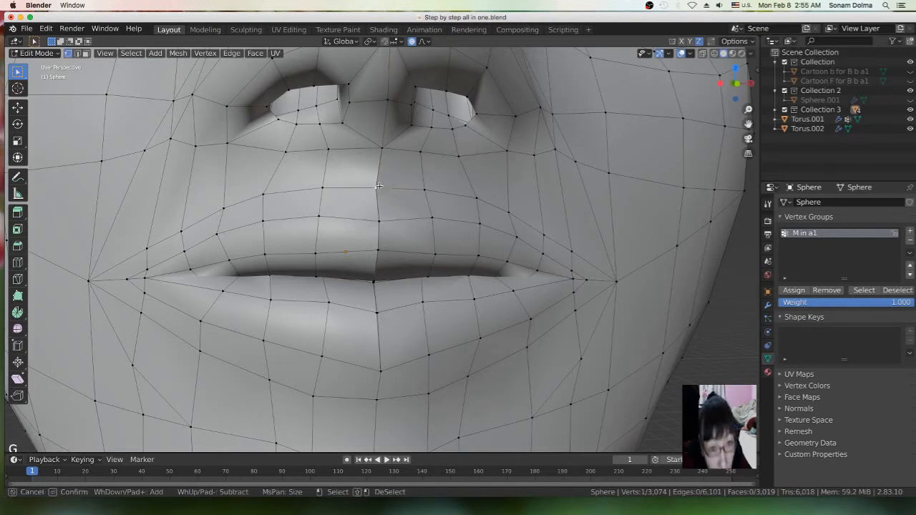
right_click(391, 197)
right_click(391, 197)
right_click(470, 210)
middle_click_drag(470, 210, 463, 210)
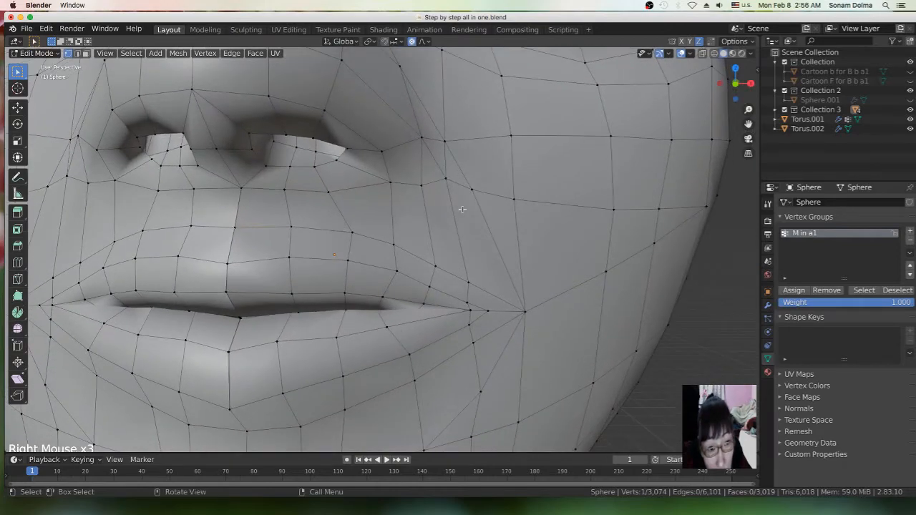
- Turn on X-ray display, circle-select the split seam vertices between the nose and upper lip, and merge them
left_click(702, 54)
middle_click_drag(228, 235, 251, 237)
middle_click(260, 228)
key("c")
left_click(260, 224)
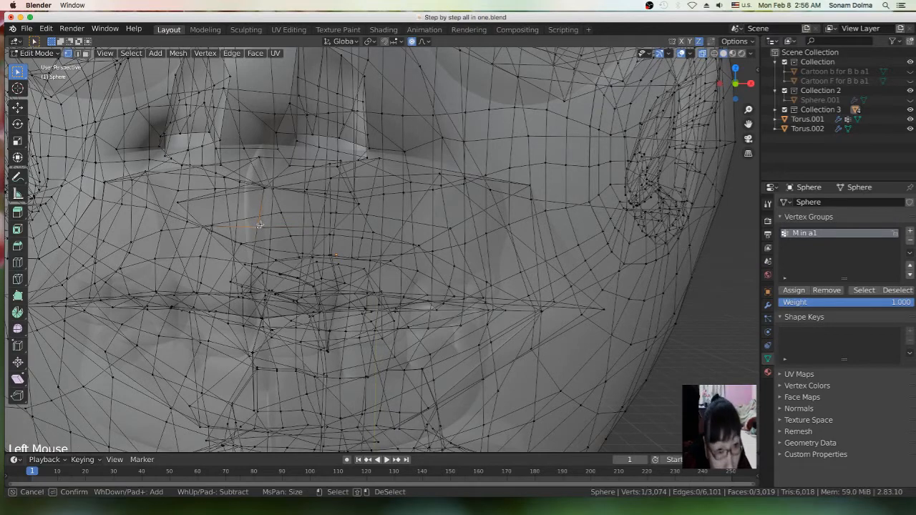
key("Escape")
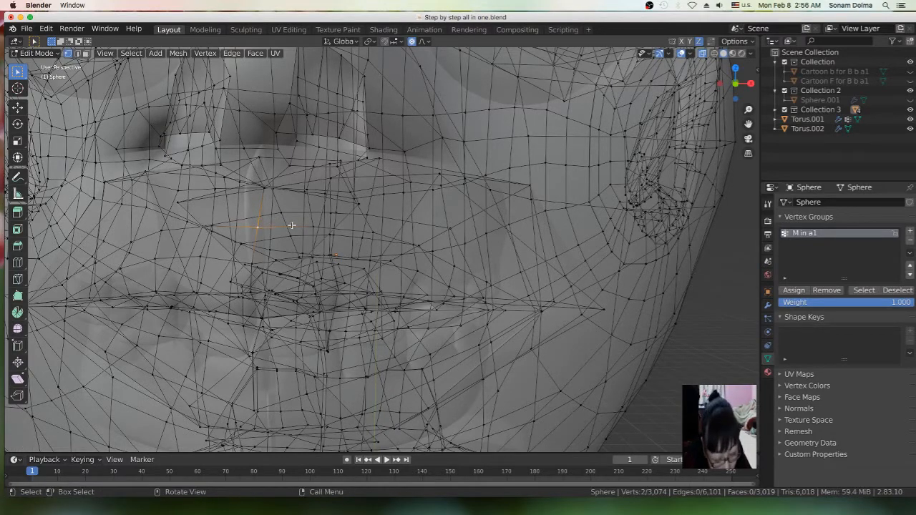
key("m")
left_click(292, 225)
scroll(325, 258, "down", 4)
scroll(324, 258, "down", 5)
- Circle-select the overlapping centre-seam vertices along the upper lip's outline and merge them
middle_click_drag(326, 256, 330, 239)
left_click(332, 218)
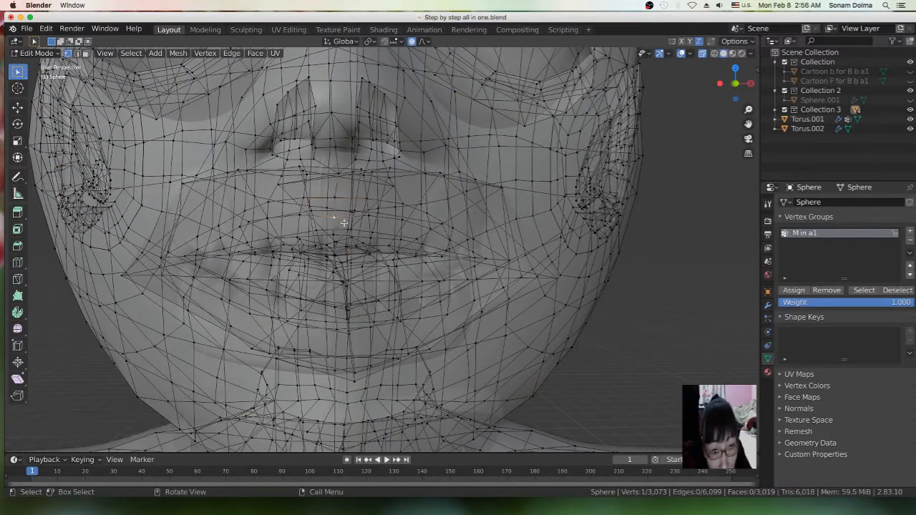
left_click(342, 235)
middle_click_drag(342, 234, 342, 233)
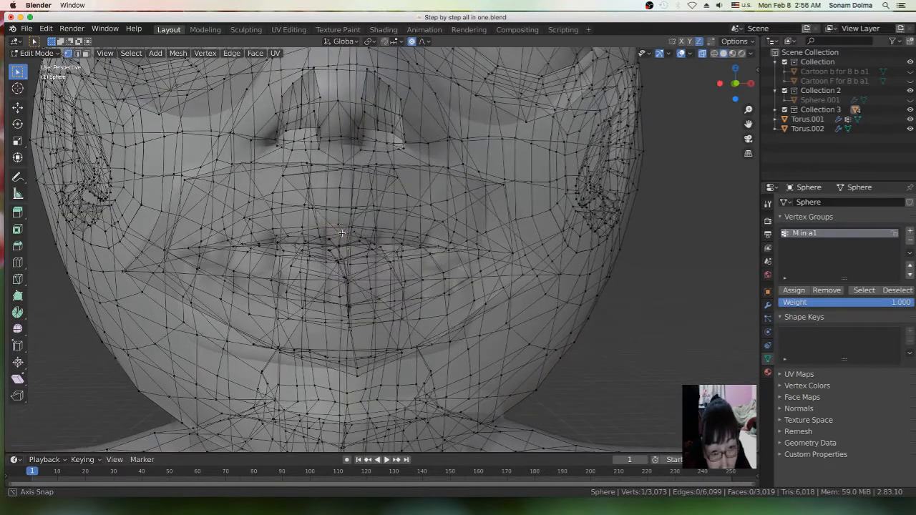
key("c")
right_click(357, 242)
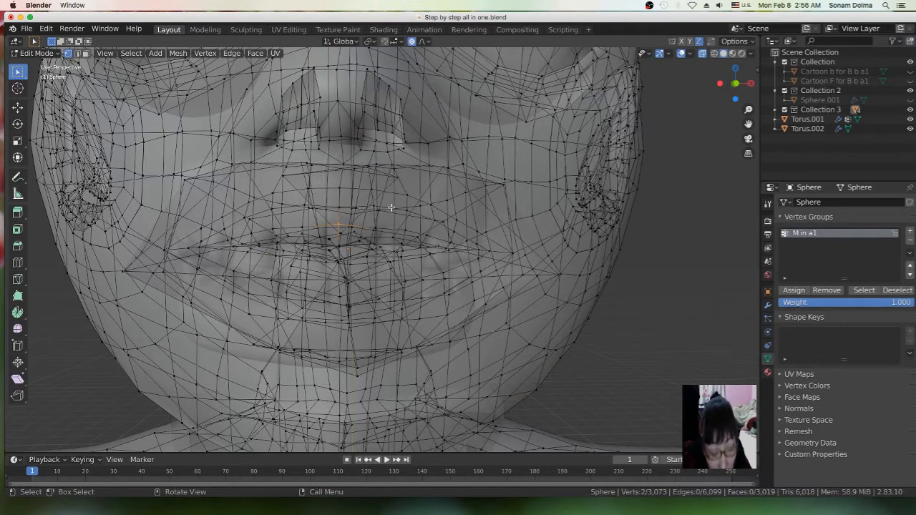
key("m")
left_click(392, 209)
- Turn off X-ray display and merge the split seam pair at the upper lip's lower edge using At First
scroll(367, 240, "up", 4)
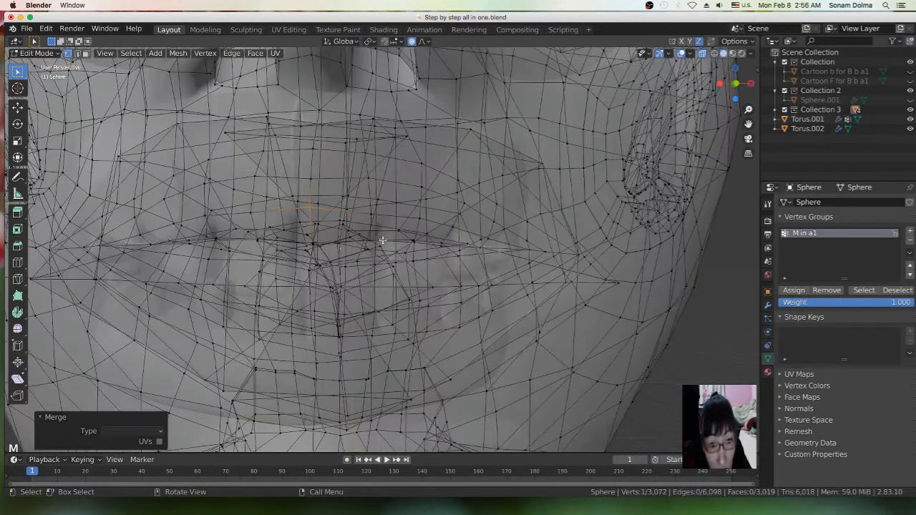
scroll(366, 240, "down", 3)
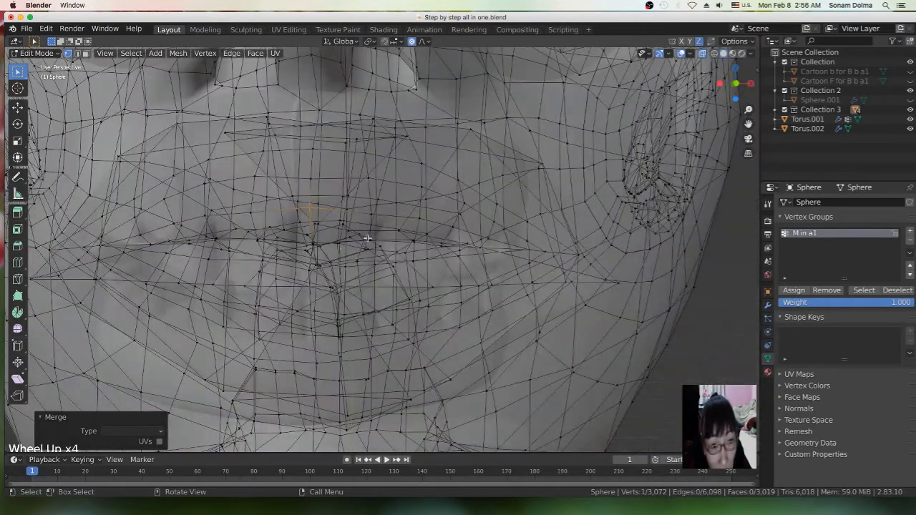
middle_click_drag(369, 232, 371, 233)
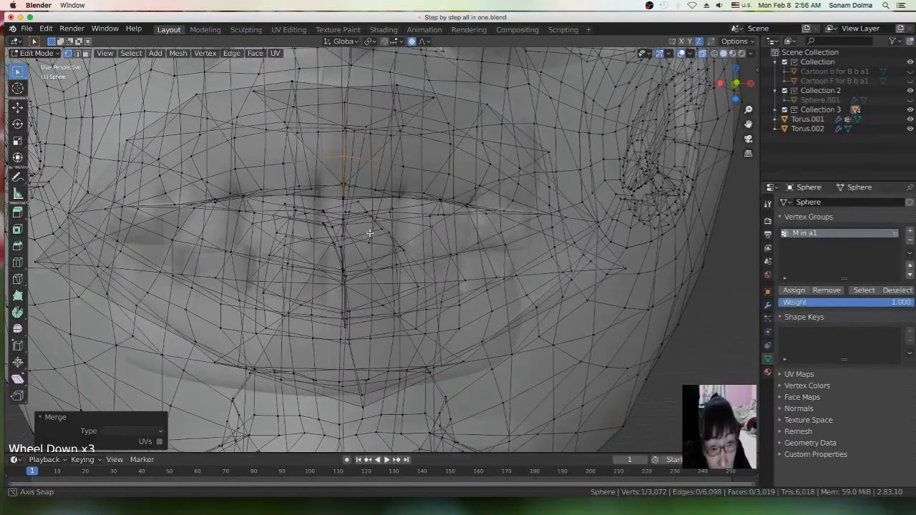
left_click(702, 54)
middle_click_drag(388, 208, 363, 192)
scroll(391, 213, "up", 3)
scroll(363, 191, "up", 1)
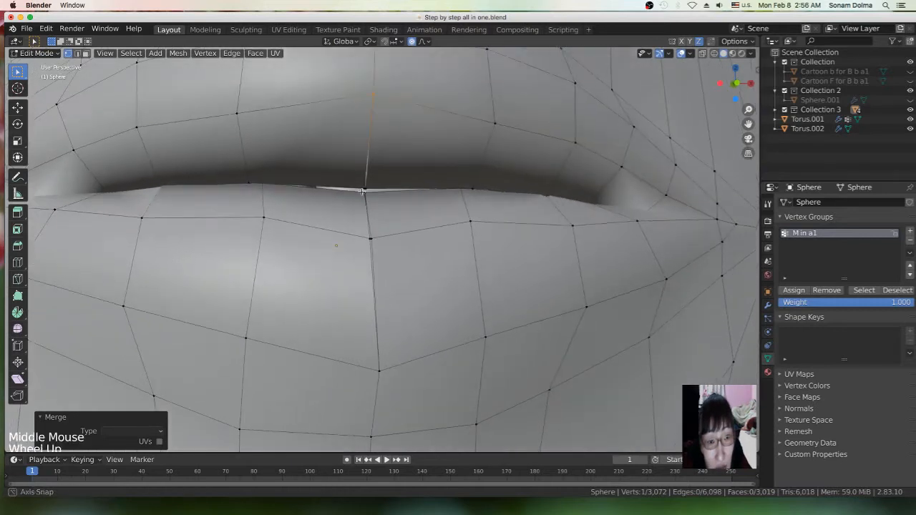
left_click(366, 189)
left_click(366, 180)
left_click(364, 186, "shift")
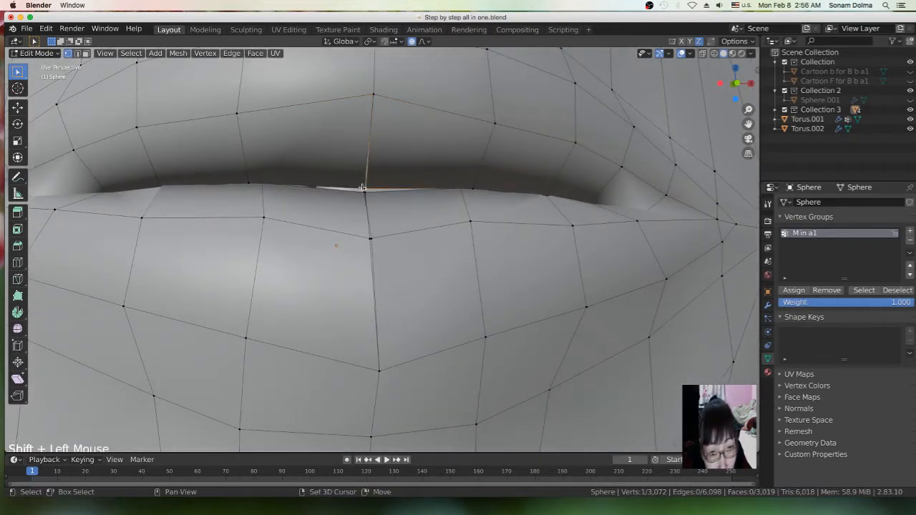
left_click(363, 188, "shift")
key("m")
left_click(379, 195)
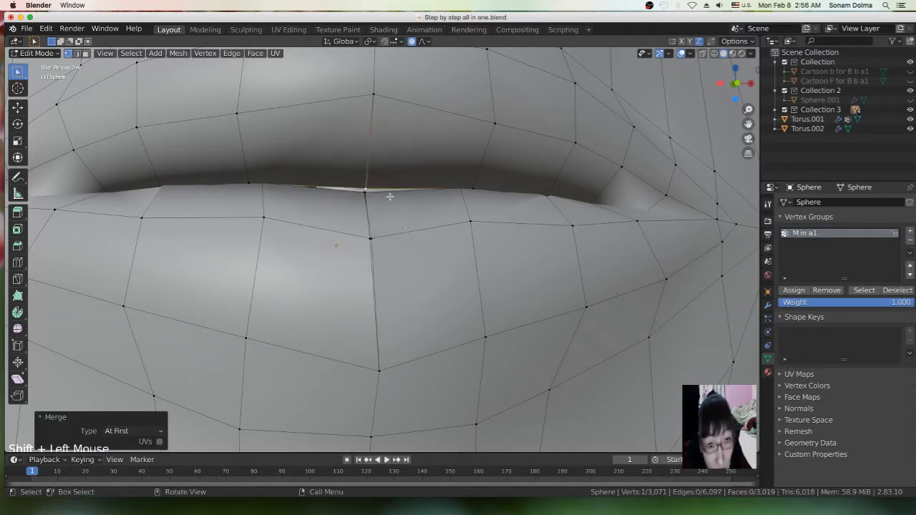
- Merge the split seam pairs at the centre of the lower lip using At First
key("m")
left_click(387, 242)
key("m")
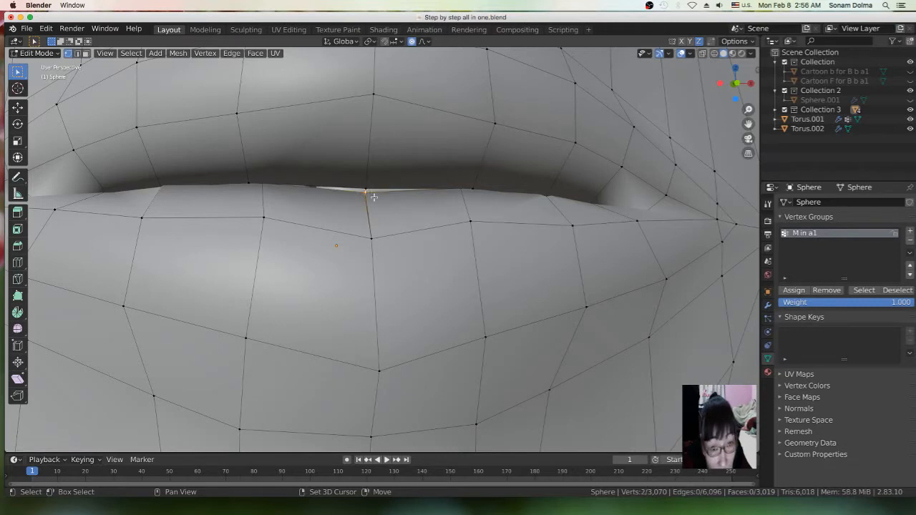
key("m")
left_click(374, 198)
- Merge the two split seam pairs on the middle and lower front of the neck
scroll(425, 236, "up", 5)
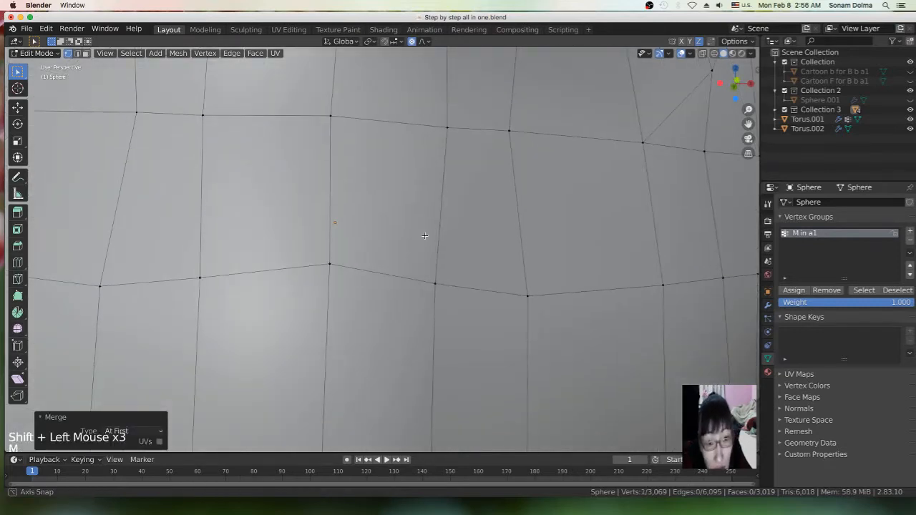
middle_click_drag(423, 236, 386, 223)
scroll(397, 262, "down", 4)
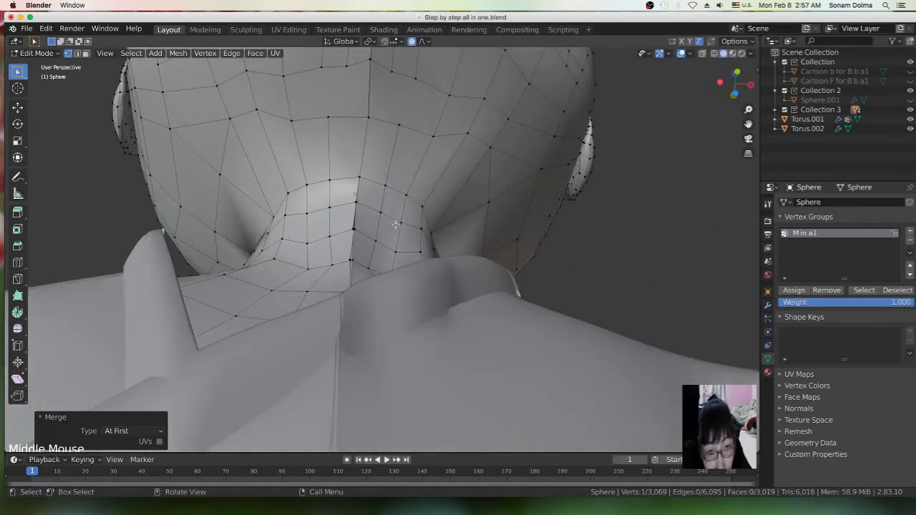
scroll(379, 225, "up", 4)
middle_click(330, 228)
left_click(322, 228)
key("m")
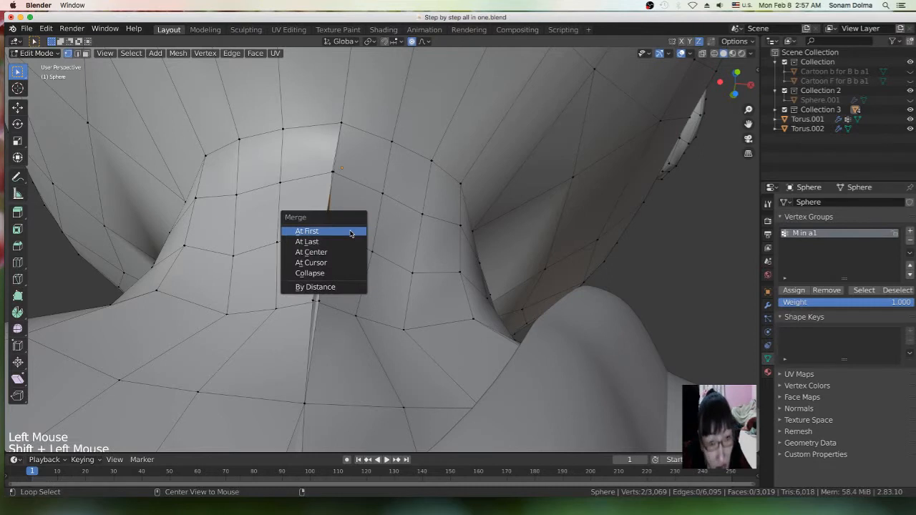
left_click(347, 242)
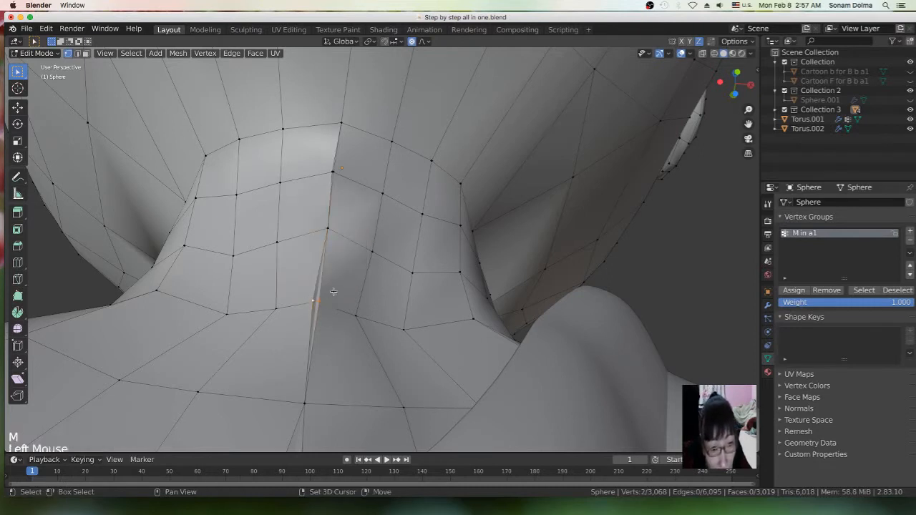
left_click(333, 288, "shift")
key("m")
left_click(333, 288)
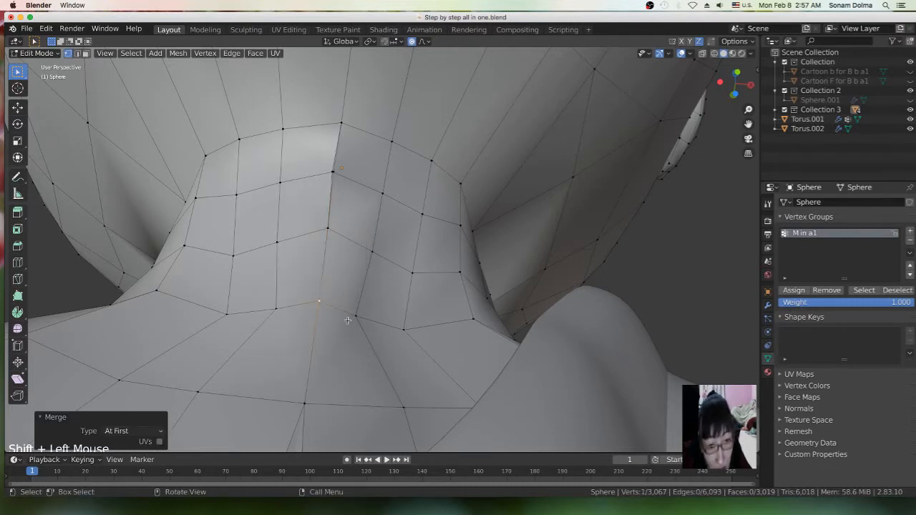
- Merge the split seam pair on the upper front of the neck using At First
left_click(333, 174)
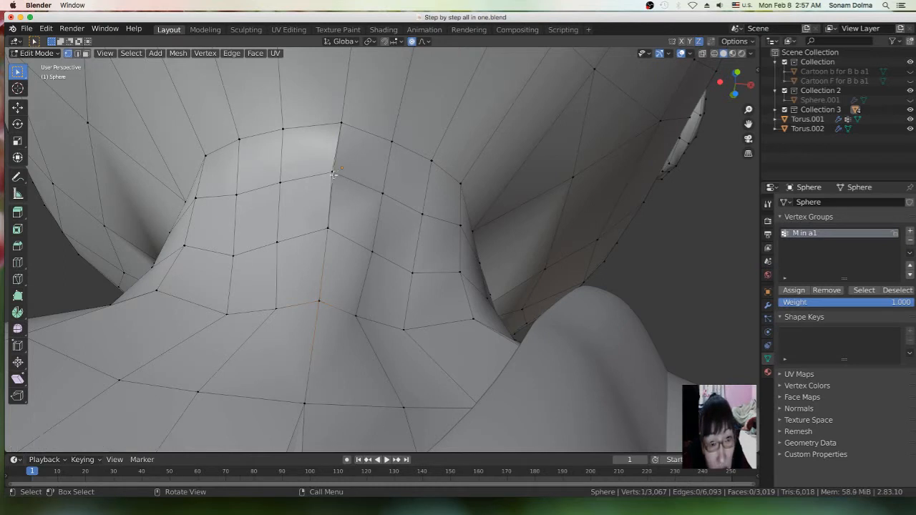
left_click(338, 176, "shift")
key("m")
left_click(338, 176)
middle_click_drag(337, 176, 369, 212)
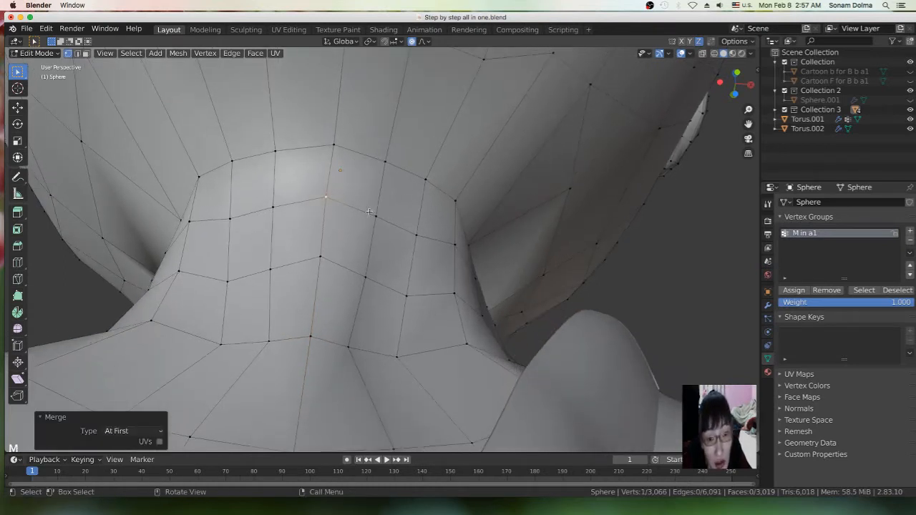
- Move the vertices at the base of the neck's front to even out their spacing, with proportional editing
left_click(392, 350)
scroll(392, 351, "down", 2)
key("g")
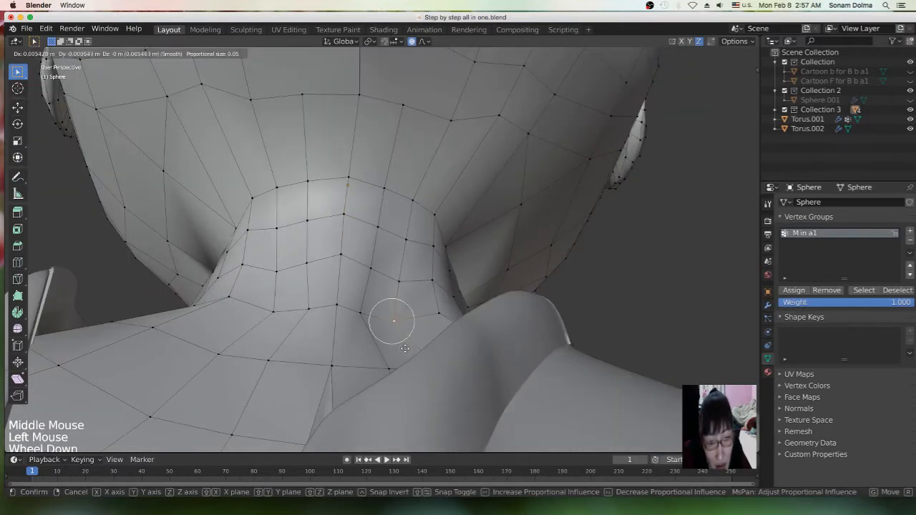
left_click(371, 319)
key("g")
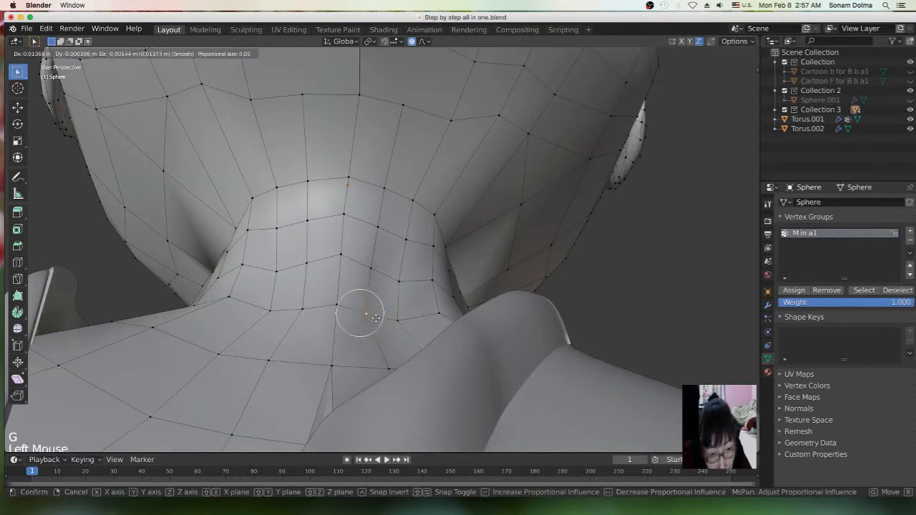
left_click(280, 308)
key("g")
left_click(266, 301)
- Reposition the vertices on the side of the upper neck near the jaw with proportional editing
middle_click_drag(363, 291, 369, 304)
left_click(438, 335)
key("g")
left_click(442, 296)
key("g")
left_click(450, 300)
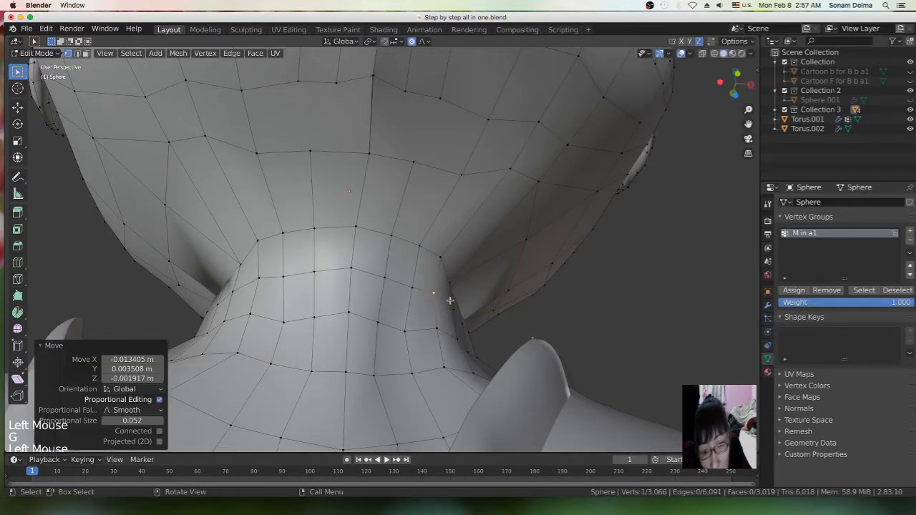
key("g")
left_click(455, 314)
- Adjust the vertices down the neck's side and where it meets the jaw to smooth the contour
middle_click_drag(457, 322, 456, 361)
key("g")
left_click(452, 383)
key("g")
left_click(453, 355)
key("g")
left_click(463, 363)
key("g")
left_click(448, 352)
key("g")
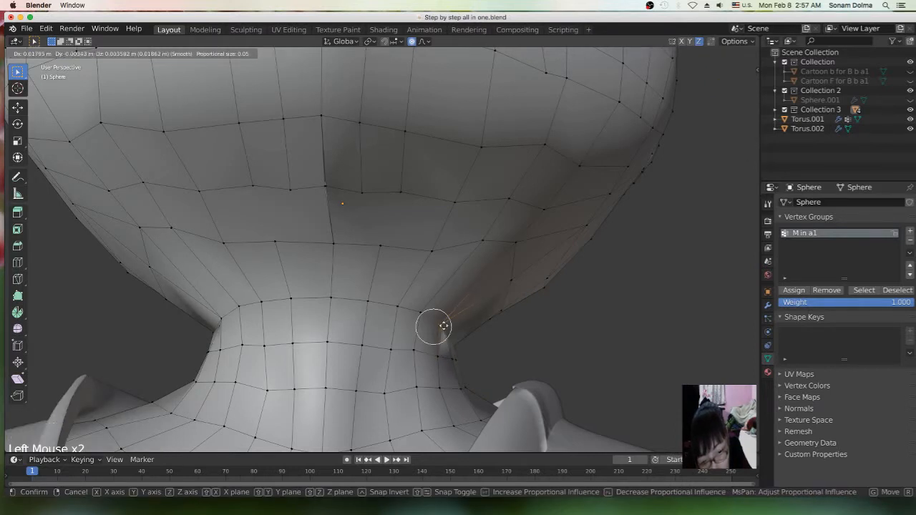
left_click(450, 325)
key("g")
left_click(418, 318)
- Check the neck from the side and slightly shift a vertex on the front of the neck
middle_click_drag(294, 290, 406, 329)
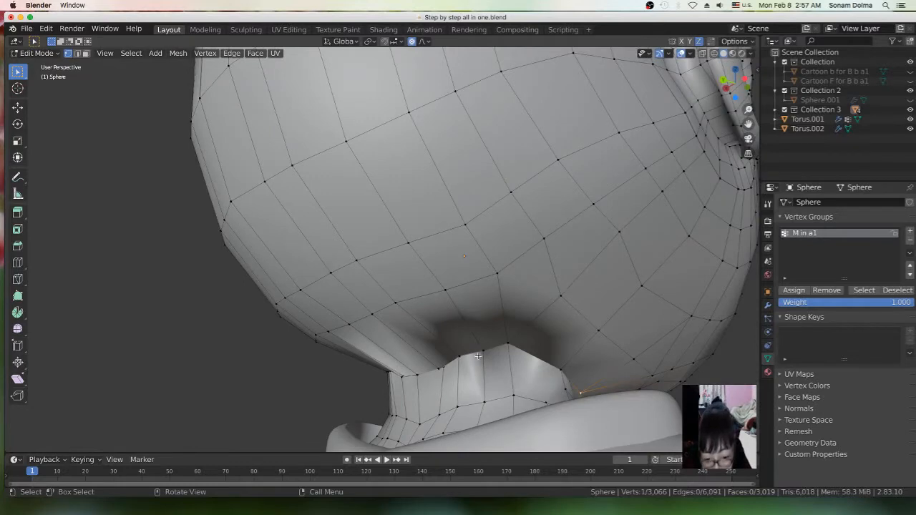
middle_click_drag(464, 357, 587, 394)
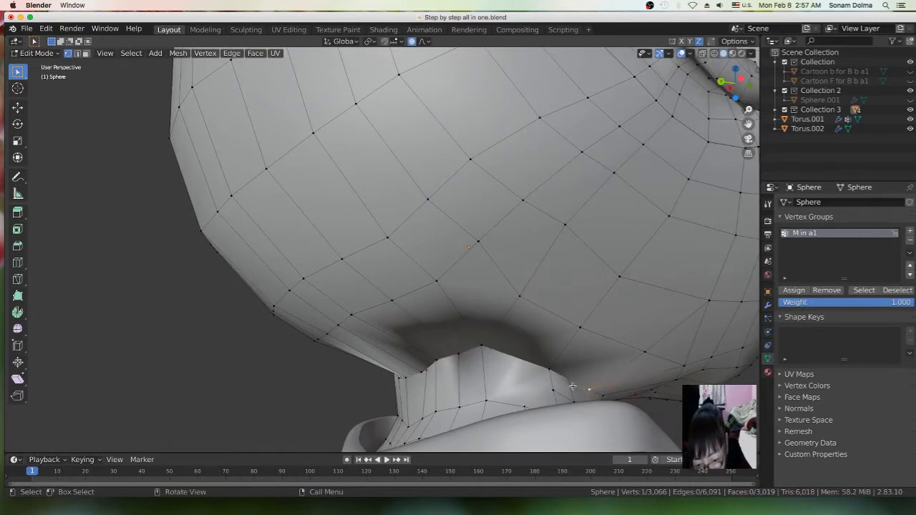
middle_click_drag(548, 373, 438, 350)
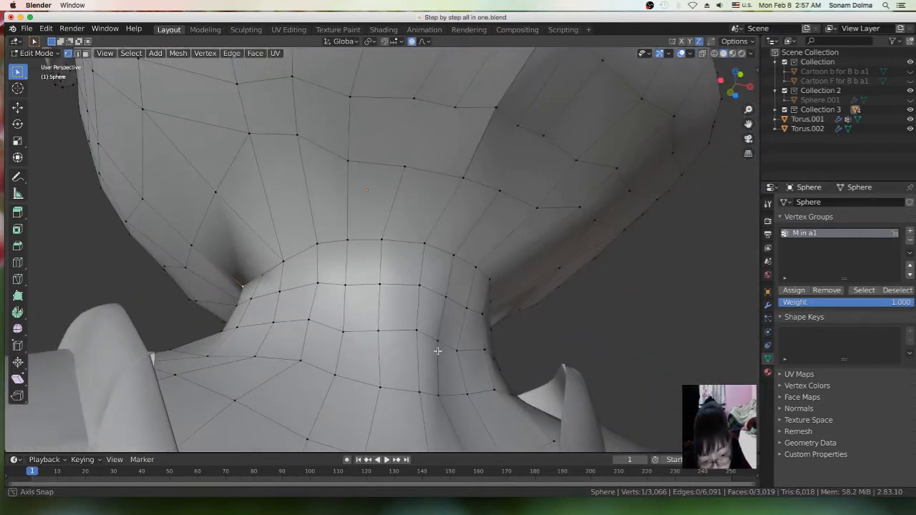
left_click(347, 336)
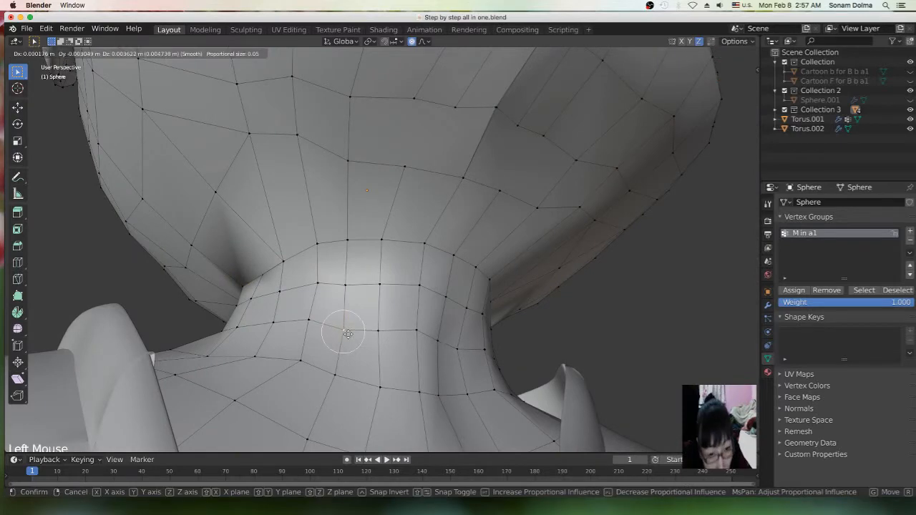
key("g")
left_click(348, 336)
middle_click_drag(349, 337, 380, 384)
- Merge the selected pair of seam vertices on the chest inside the collar opening
scroll(258, 321, "down", 3)
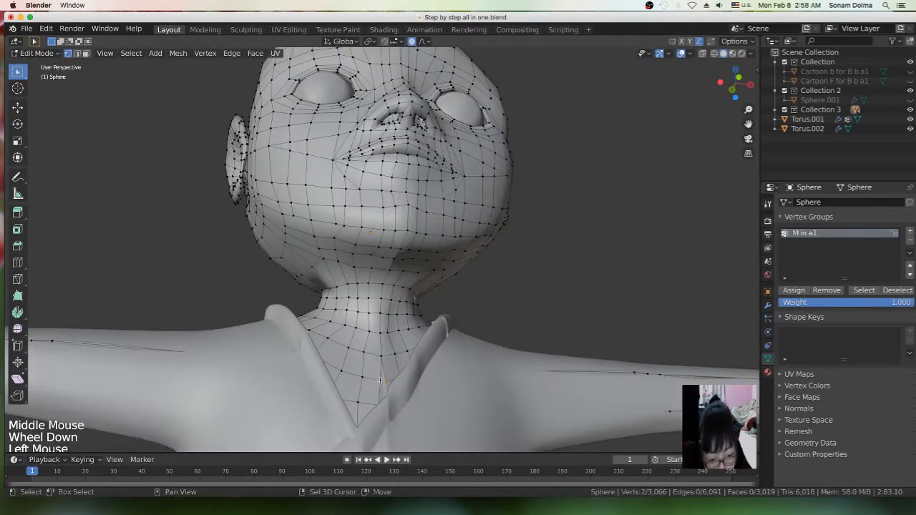
key("m")
scroll(400, 337, "down", 3)
scroll(417, 315, "up", 6)
- Move three individual vertices with proportional editing to smooth the mesh surface
middle_click_drag(418, 315, 372, 286)
key("g")
left_click(360, 288)
left_click(336, 235)
key("g")
left_click(386, 231)
left_click(354, 190)
key("g")
left_click(355, 191)
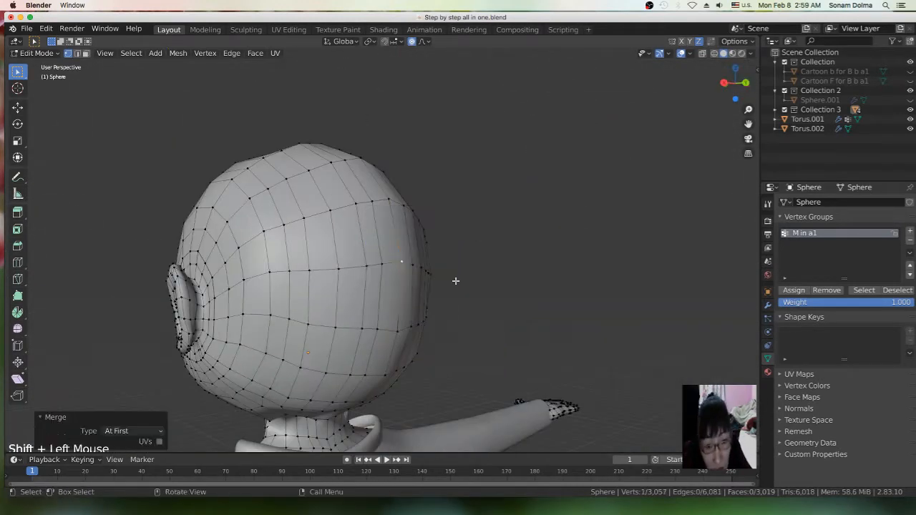
- Select the neighbouring vertices at the back of the neck below the head and merge them
scroll(453, 280, "up", 3)
middle_click_drag(454, 280, 276, 266, "shift")
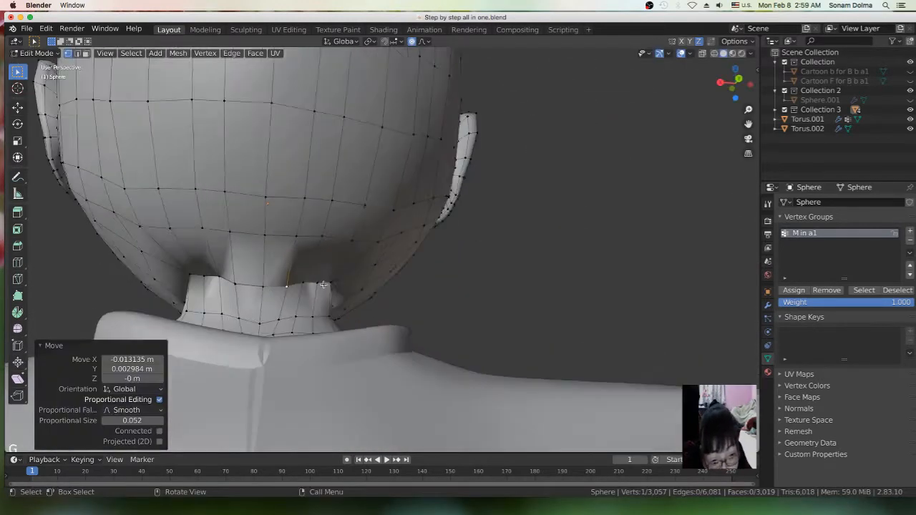
scroll(323, 285, "up", 1)
left_click(290, 289, "shift")
key("m")
left_click(313, 309)
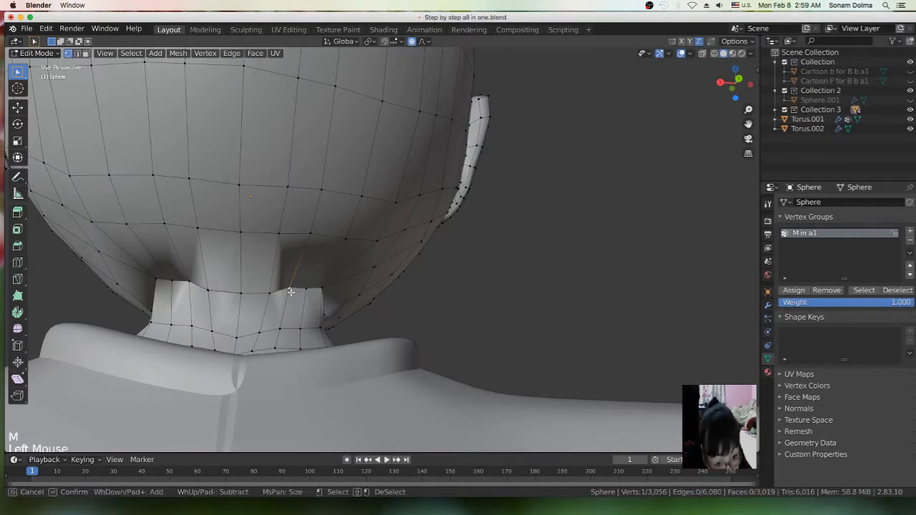
- Reposition the vertices along the upper edge of the back of the neck
middle_click_drag(313, 305, 307, 295)
key("g")
left_click(294, 299)
left_click(185, 282)
left_click_drag(190, 299, 191, 298)
left_click_drag(293, 299, 289, 287)
- Reshape the back of the head by moving its vertices with a proportional editing size of 0.424
scroll(355, 268, "down", 2)
left_click_drag(442, 237, 436, 236)
scroll(437, 237, "down", 15)
left_click_drag(381, 245, 376, 240)
scroll(375, 240, "down", 2)
left_click_drag(398, 172, 401, 172)
middle_click_drag(413, 123, 420, 111)
left_click_drag(423, 102, 426, 101)
scroll(426, 100, "down", 8)
left_click(426, 101)
key("g")
left_click(399, 215)
middle_click_drag(399, 214, 354, 173)
scroll(354, 173, "down", 2)
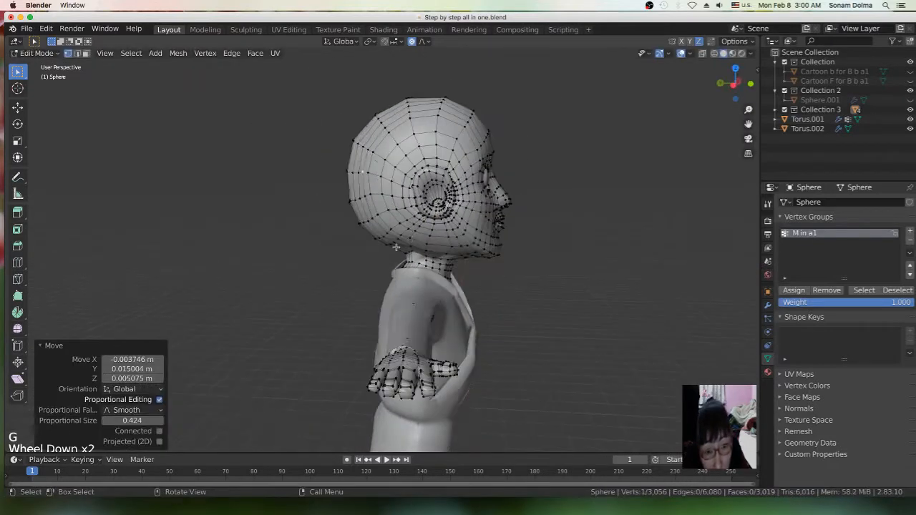
- Add a loop cut with one cut across the back of the neck just below the head
scroll(512, 305, "up", 9)
key("ctrl+r")
left_click(512, 305)
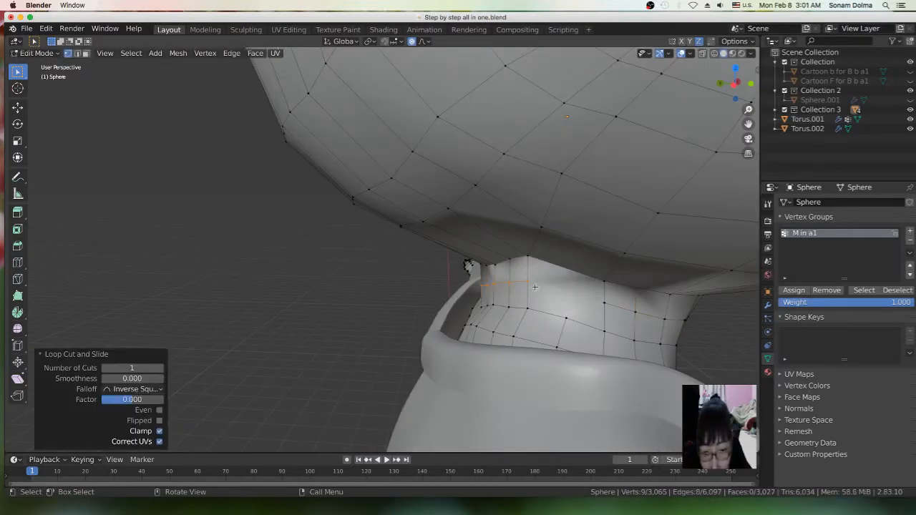
middle_click_drag(512, 305, 289, 310)
scroll(184, 325, "down", 3)
- Cut connecting edges into the neck faces beside the added loop with the Knife tool
key("k")
left_click(250, 304)
key("Return")
key("k")
left_click(312, 311)
scroll(314, 296, "down", 1)
scroll(288, 311, "up", 7)
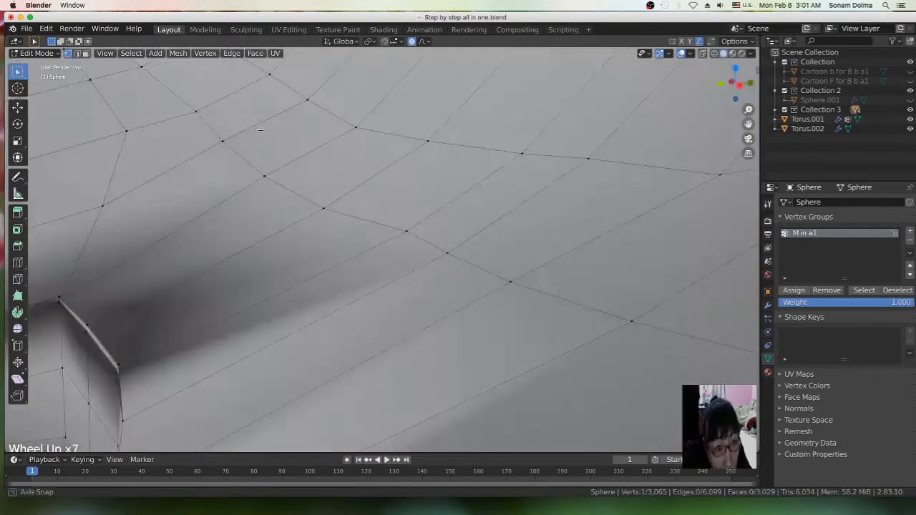
- Merge the adjacent vertices where the neck's upper edge meets the underside of the head
key("m")
left_click(447, 260)
left_click(340, 239)
key("m")
left_click(340, 239)
key("m")
left_click(286, 209)
middle_click_drag(34, 330, 337, 247, "shift")
key("m")
left_click(249, 248)
- Adjust a vertex on the rim of the opening beneath the head and merge the paired rim vertices at the first one
scroll(249, 250, "down", 3)
scroll(300, 241, "down", 1, "shift")
scroll(336, 247, "down", 2)
left_click(330, 304)
key("g")
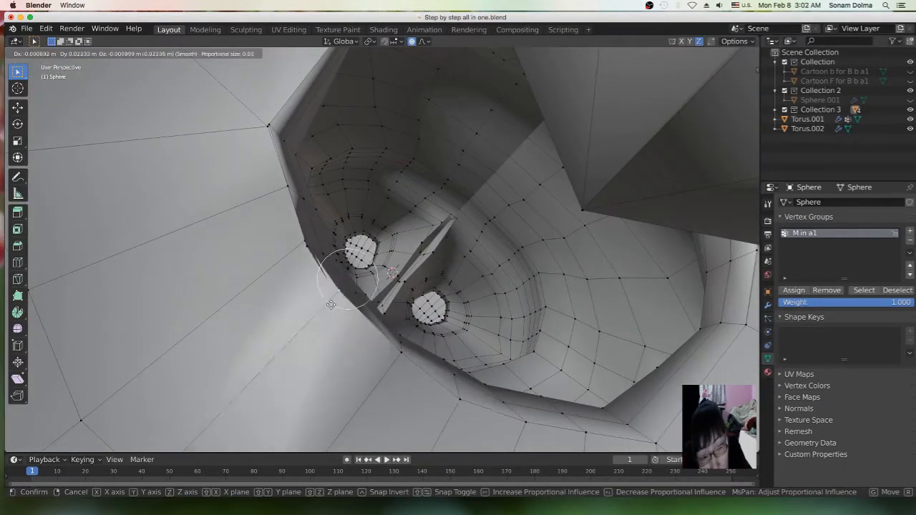
left_click(335, 296)
key("c")
left_click(335, 295)
key("m")
left_click(275, 306)
right_click(305, 245)
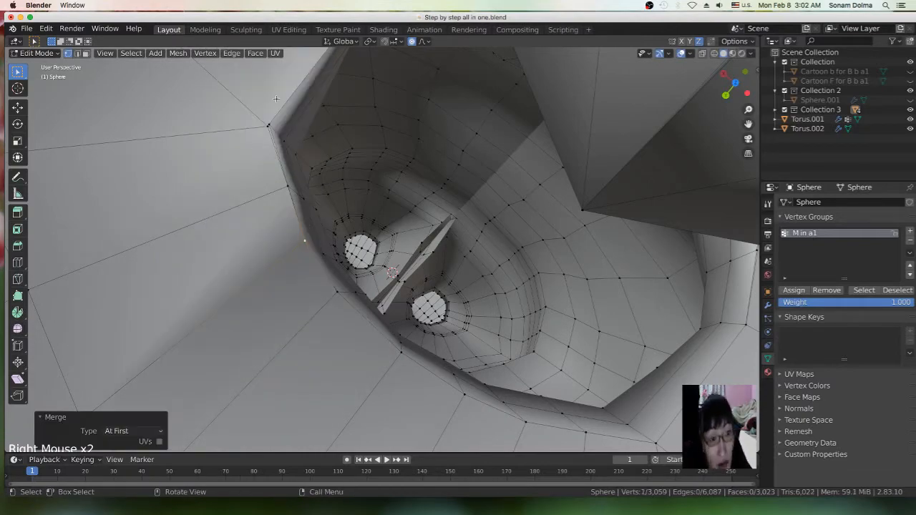
- Merge the next pair of close vertices further along the rim of the opening
middle_click_drag(287, 245, 301, 262)
key("c")
left_click(302, 262)
key("m")
left_click(302, 262)
scroll(386, 138, "up", 4)
scroll(386, 137, "up", 1)
scroll(385, 137, "down", 8)
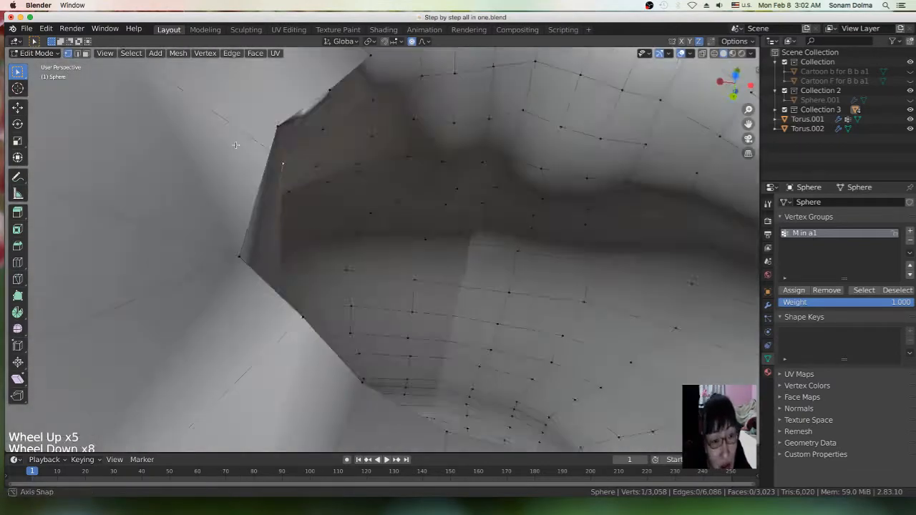
- Merge the vertices at the corner of the rim and reposition a vertex on the upper edge of the cavity
middle_click_drag(373, 150, 346, 172, "shift")
left_click_drag(204, 211, 209, 237)
key("alt+m")
left_click(350, 209)
middle_click_drag(350, 210, 379, 179)
left_click_drag(339, 164, 361, 199)
middle_click_drag(361, 199, 333, 208)
left_click_drag(307, 164, 377, 172)
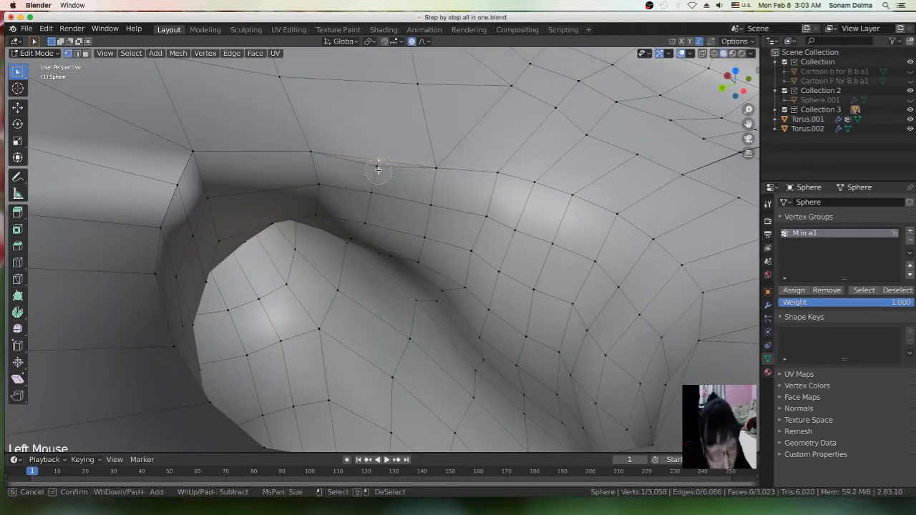
left_click(437, 167)
key("g")
left_click(422, 169)
- Merge the two adjacent vertices at the open end of the centre seam inside the head
scroll(423, 169, "down", 4)
left_click(593, 196)
middle_click_drag(593, 197, 438, 354)
scroll(437, 353, "up", 5)
left_click(416, 395)
left_click(416, 422, "shift")
key("alt+m")
left_click(423, 409)
middle_click_drag(424, 409, 491, 340)
scroll(491, 339, "down", 5)
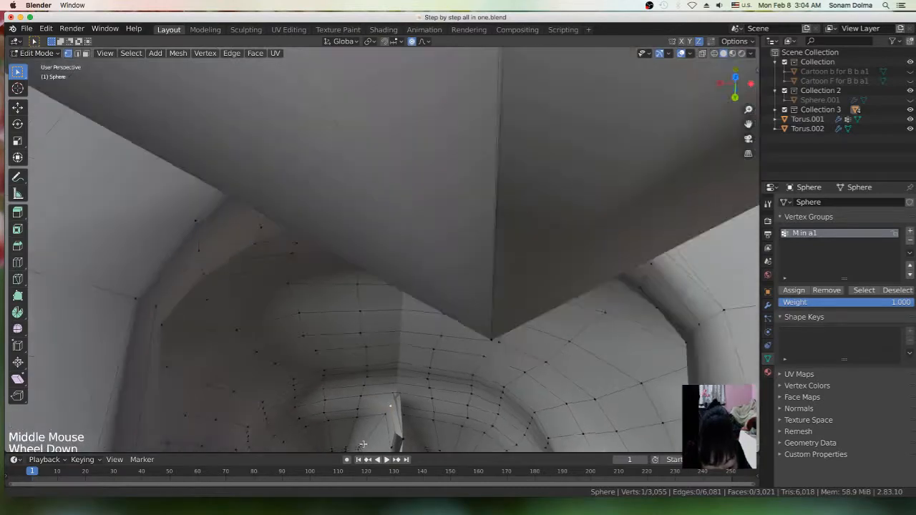
- Merge two vertex pairs at first between the two round tubes, and move the merged vertex with proportional size 0.027
middle_click_drag(405, 337, 389, 266)
scroll(389, 265, "up", 19)
left_click(368, 386, "shift")
key("alt+m")
left_click(368, 391)
left_click(379, 376, "shift")
key("alt+m")
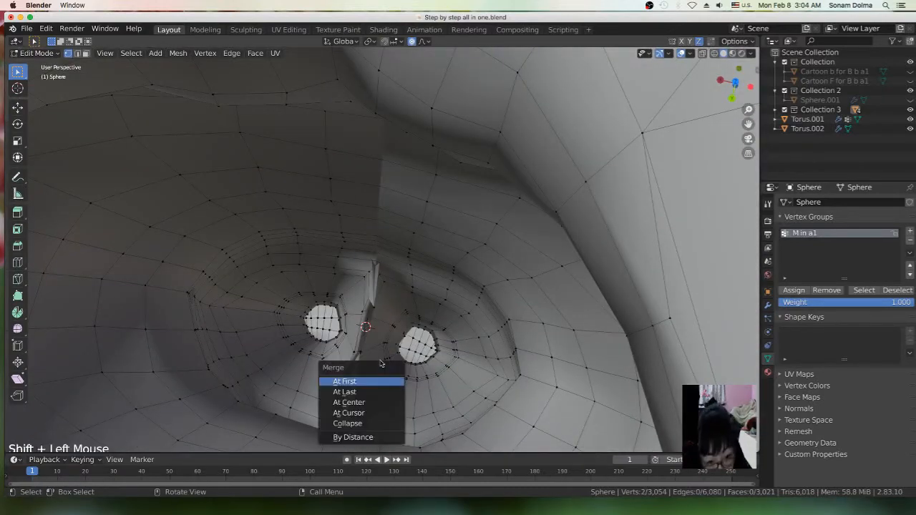
left_click(379, 381)
key("g")
left_click(354, 351)
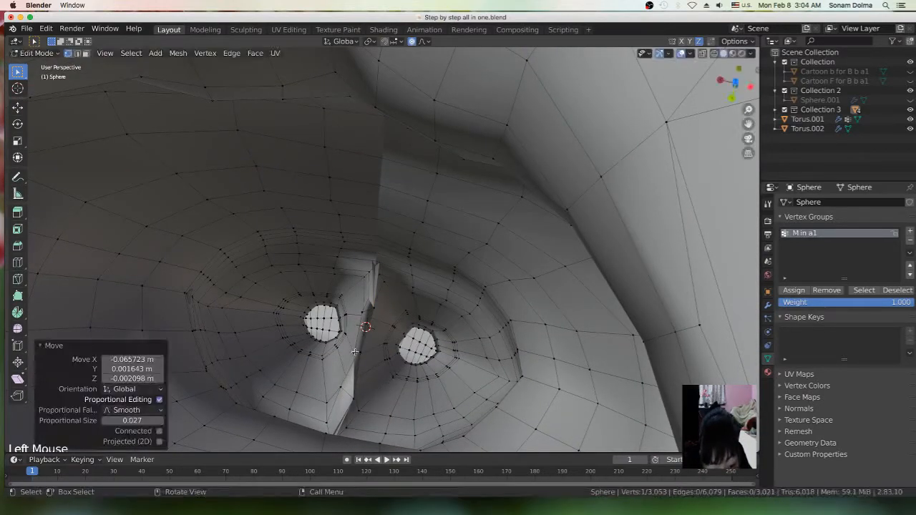
- Turn on X-ray display and merge the paired vertices at the upper end of the inner seam
scroll(390, 290, "down", 20)
left_click(343, 194, "shift")
middle_click_drag(327, 266, 451, 262, "shift")
scroll(377, 327, "up", 1)
key("alt+z")
left_click(397, 175)
left_click(391, 160, "shift")
key("alt+m")
left_click(394, 162)
- Merge the following vertex pairs down the inner centre seam at the first vertex
left_click(424, 253)
scroll(457, 234, "up", 2)
key("m")
left_click(473, 231)
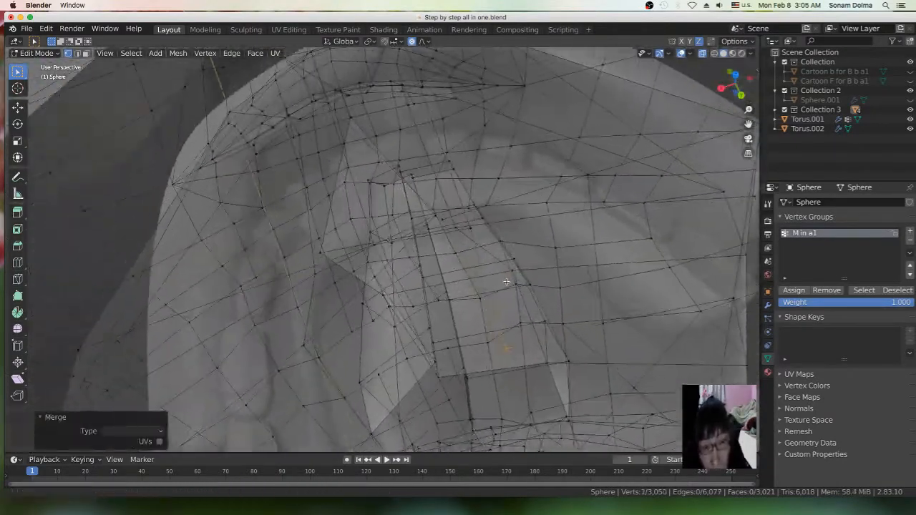
left_click(499, 241, "shift")
key("m")
left_click(499, 242)
scroll(512, 248, "down", 1)
- Move the top vertex of the inner arch toward the centre line and merge the separated vertex pair below it
middle_click_drag(515, 250, 473, 215)
left_click(465, 111)
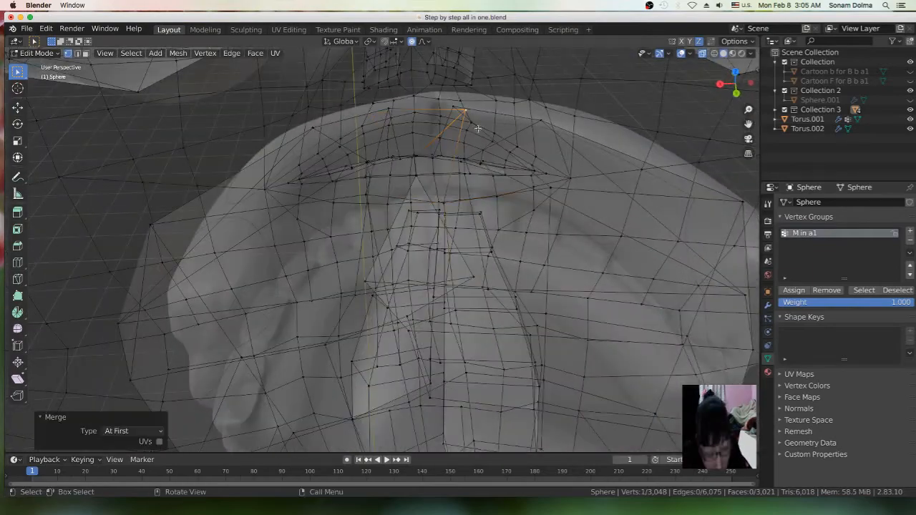
key("g")
left_click(442, 107)
middle_click_drag(444, 178, 446, 223)
left_click(368, 293)
left_click(478, 297, "shift")
key("m")
left_click(478, 297)
- Merge the open centre vertex pairs in the mouth area below the nostrils
key("g")
middle_click_drag(433, 277, 430, 319)
left_click(417, 350, "shift")
key("m")
left_click(416, 350)
middle_click_drag(429, 319, 433, 314)
scroll(469, 315, "up", 3)
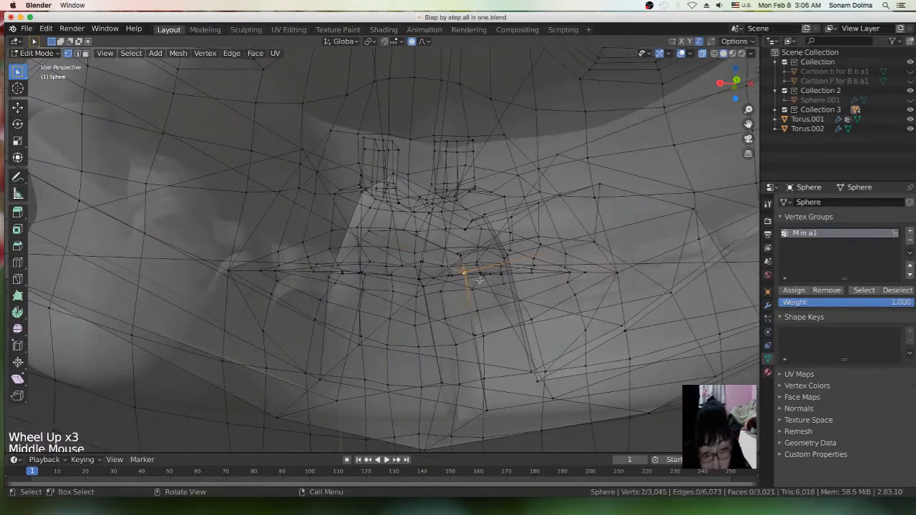
middle_click_drag(469, 315, 466, 272)
left_click(466, 247, "shift")
key("m")
left_click(464, 239)
- Merge the remaining overlapping vertex pairs at the middle of the mouth at the first vertex
middle_click_drag(468, 223, 497, 305)
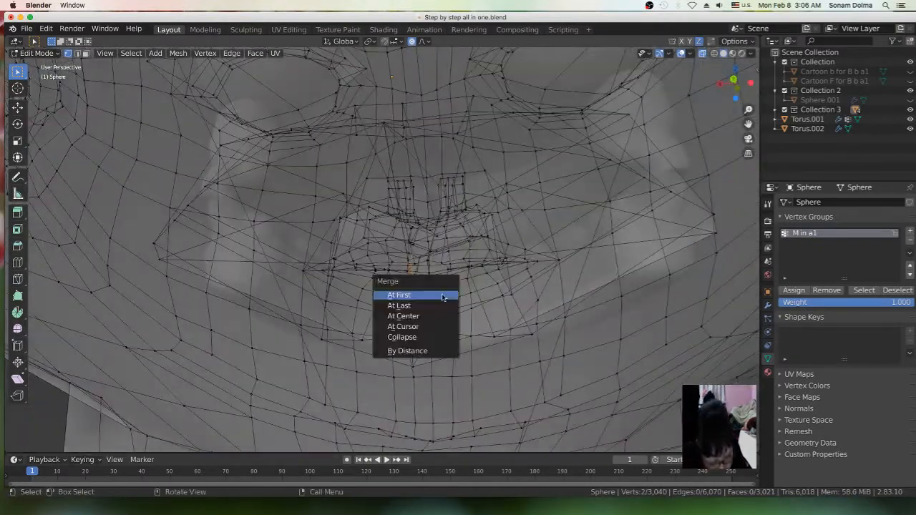
scroll(443, 294, "down", 3)
key("m")
left_click(442, 294)
left_click(438, 188)
left_click(471, 295, "shift")
key("m")
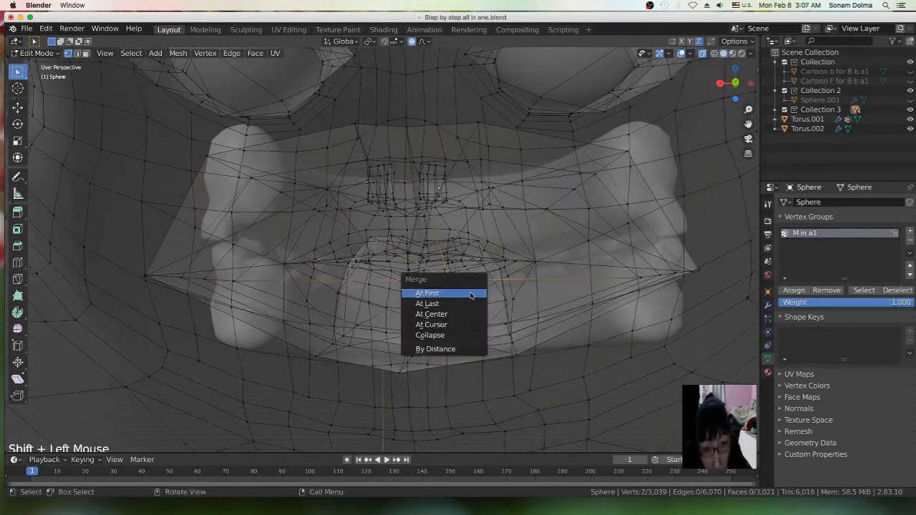
left_click(470, 295)
left_click(453, 288, "shift")
key("m")
left_click(454, 288)
- Merge the split vertices at the middle of the ridge inside the mouth and move the vertex above onto the seam
scroll(454, 289, "up", 2)
middle_click_drag(454, 288, 430, 283)
left_click(430, 283)
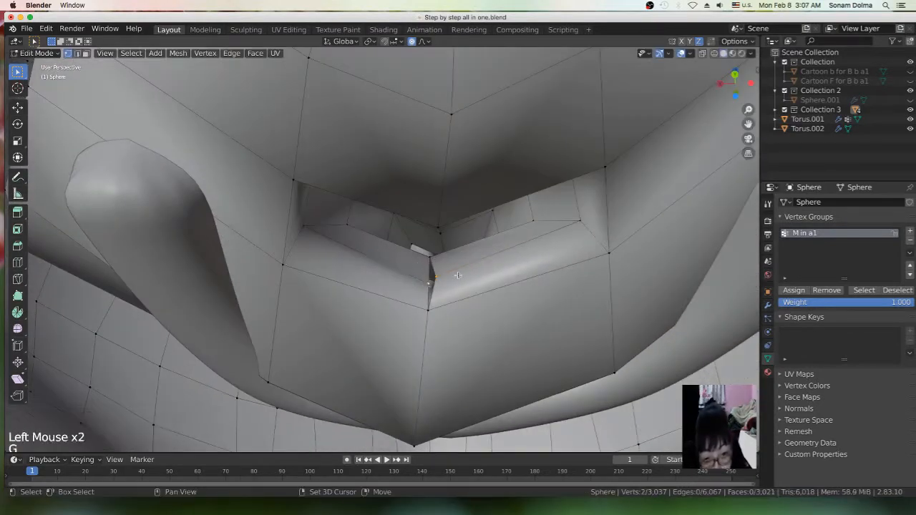
key("m")
left_click(430, 283)
left_click(438, 227)
key("g")
left_click(446, 212)
- Merge the next vertex pair inside the mouth and shift its neighbouring vertex toward the centre line
middle_click_drag(446, 212, 348, 135)
left_click(348, 135, "shift")
key("m")
middle_click_drag(375, 192, 318, 162)
left_click(366, 220)
key("g")
left_click(365, 224)
- Close the tongue's centre seam by merging its last open vertex pairs at the first vertex
scroll(365, 225, "up", 4)
left_click(312, 161, "shift")
key("m")
left_click(400, 162)
middle_click_drag(399, 162, 314, 216)
left_click(389, 205)
scroll(393, 231, "up", 4)
left_click(323, 218)
left_click(342, 198, "shift")
key("m")
left_click(363, 252)
- Examine the centre seam along the tongue, teeth, gums and lips for remaining gaps
middle_click_drag(364, 252, 410, 120)
scroll(531, 325, "up", 4)
scroll(532, 329, "up", 2)
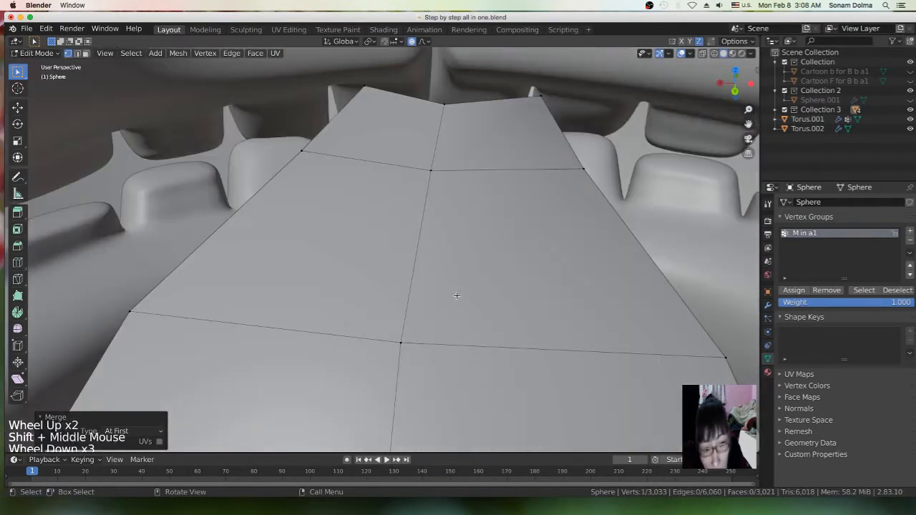
scroll(451, 286, "up", 2)
middle_click_drag(428, 272, 207, 243, "shift")
scroll(420, 295, "down", 1, "shift")
scroll(420, 294, "down", 1)
scroll(394, 242, "down", 1)
scroll(338, 247, "down", 1)
scroll(369, 251, "down", 1)
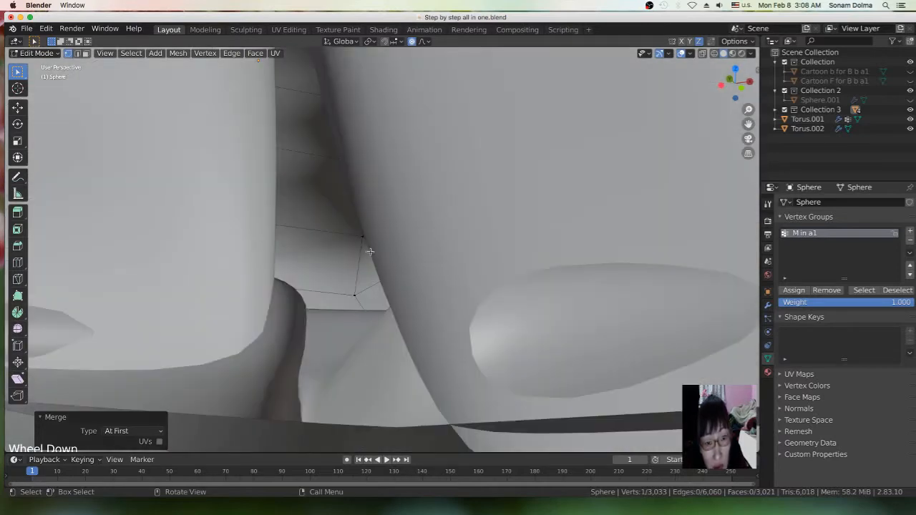
scroll(394, 260, "up", 2)
middle_click_drag(389, 265, 367, 264)
scroll(390, 276, "down", 2)
scroll(367, 264, "up", 1)
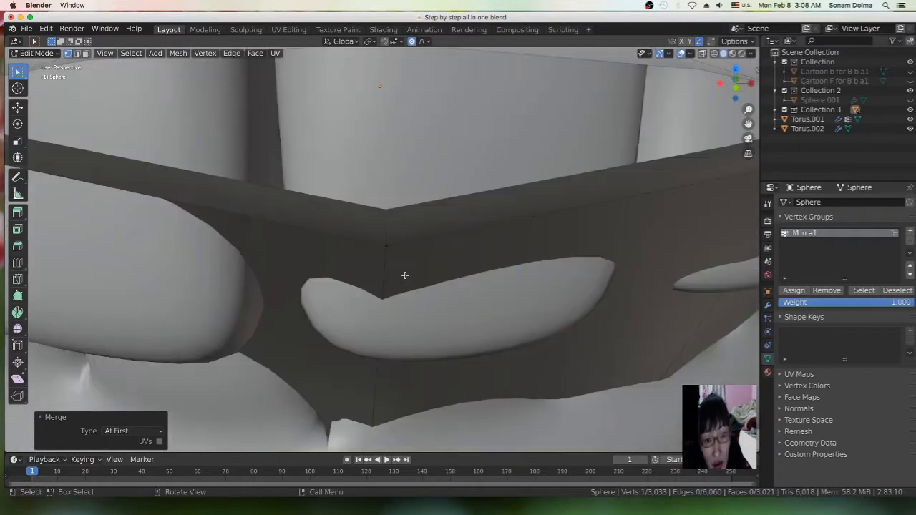
scroll(404, 275, "up", 2)
scroll(405, 275, "down", 2)
scroll(406, 276, "up", 2)
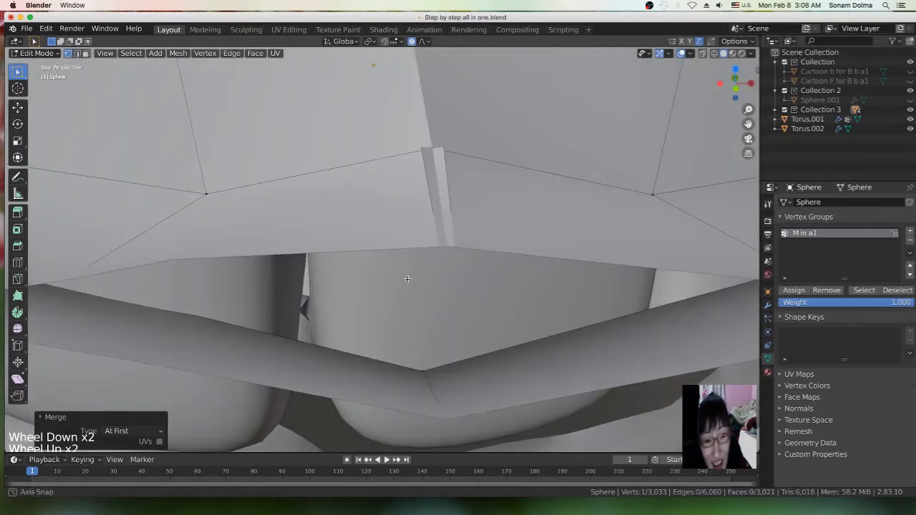
middle_click_drag(407, 278, 403, 283)
scroll(404, 287, "down", 2)
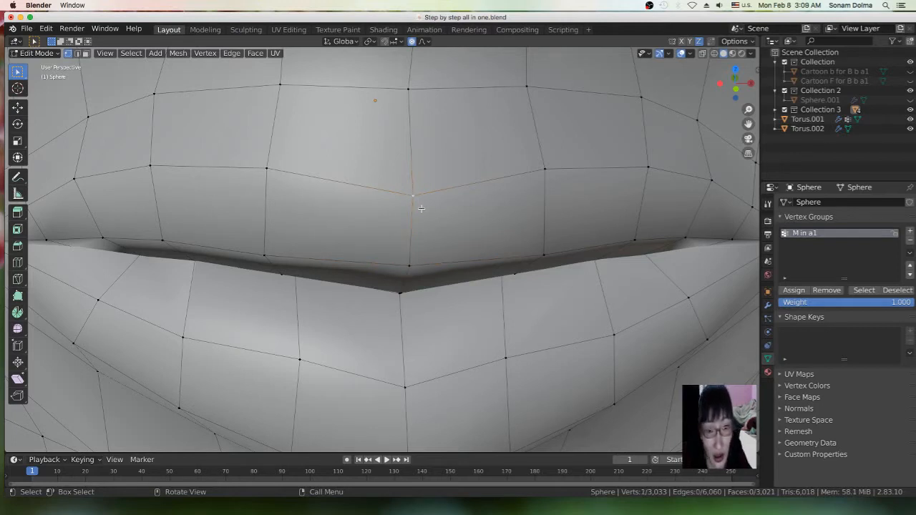
- Circle-select the vertices around the middle of the upper lip with an enlarged selection radius
key("c")
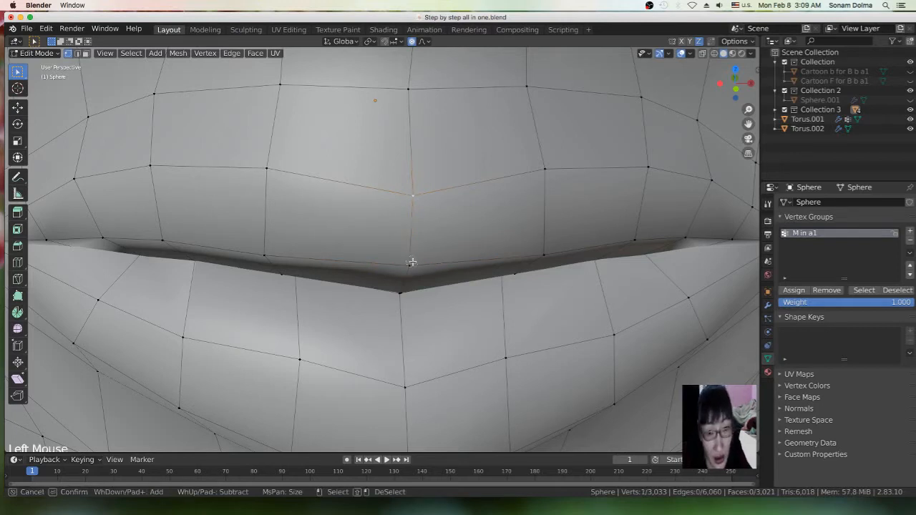
scroll(420, 255, "down", 6)
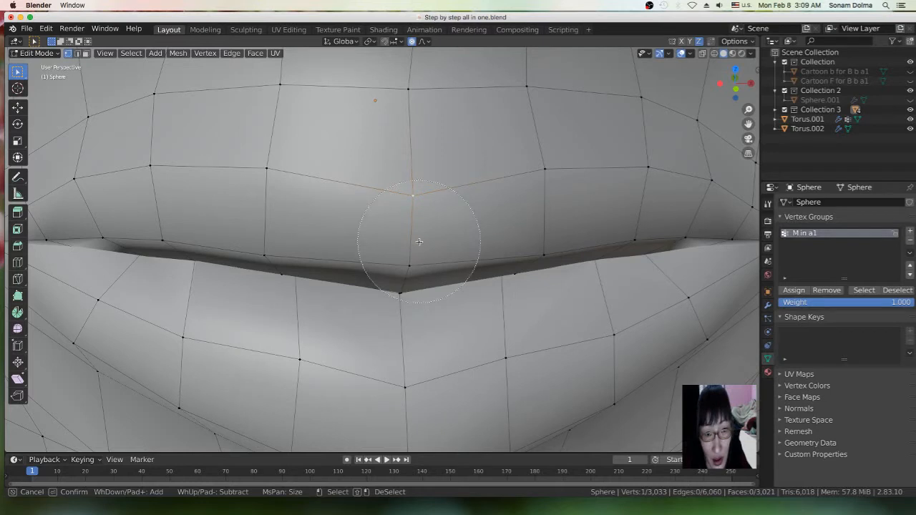
mouse_move(416, 251)
left_mouse_down()
mouse_move(329, 236)
mouse_move(556, 218)
mouse_move(415, 175)
left_mouse_up()
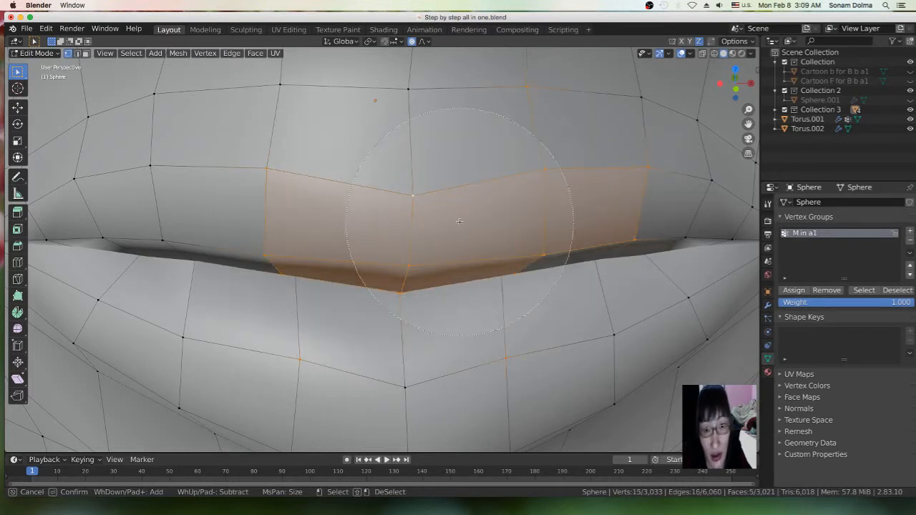
key("Escape")
key("c")
scroll(453, 206, "up", 6)
key("Escape")
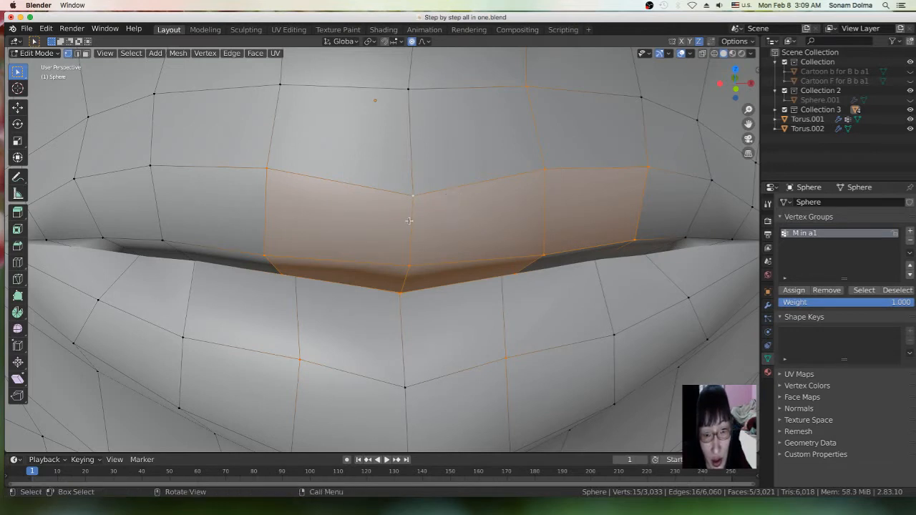
- Check the centre vertices of the upper lip by selecting them individually and with circle select
left_click(415, 194)
left_click(410, 252, "shift")
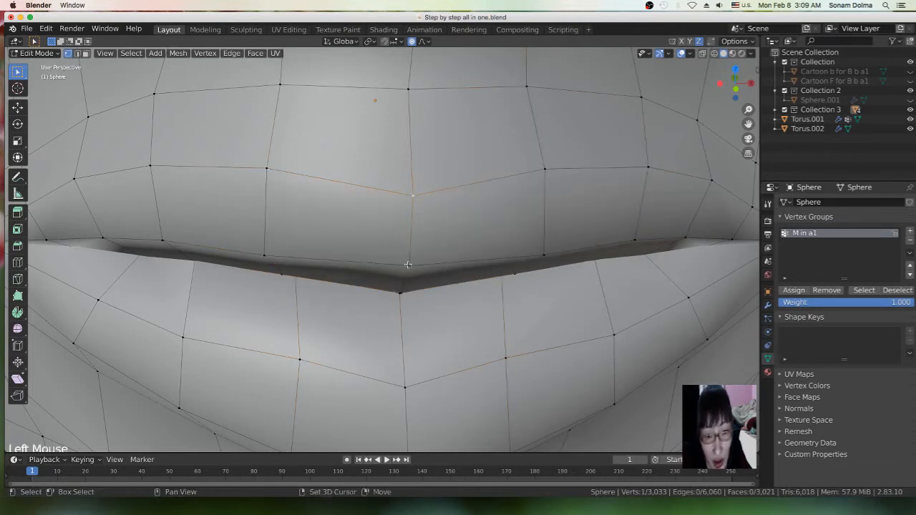
key("c")
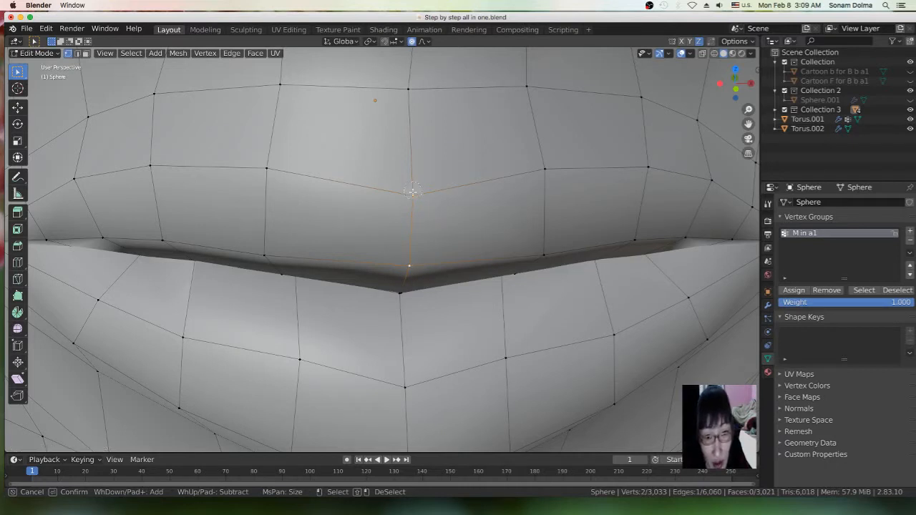
left_click(539, 170)
left_click(414, 91)
right_click(451, 163)
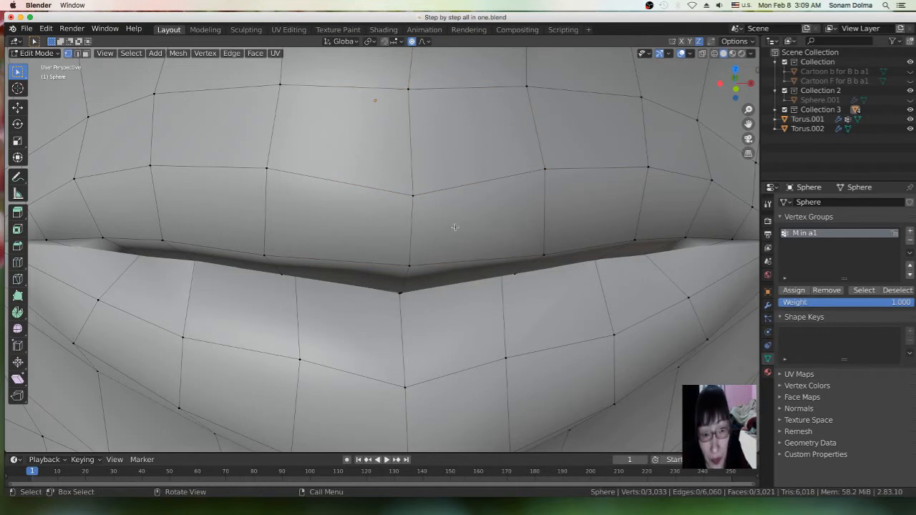
- Examine the lips, teeth, gums and mouth interior along the centre line for remaining gaps
scroll(442, 234, "down", 3)
scroll(441, 234, "up", 9)
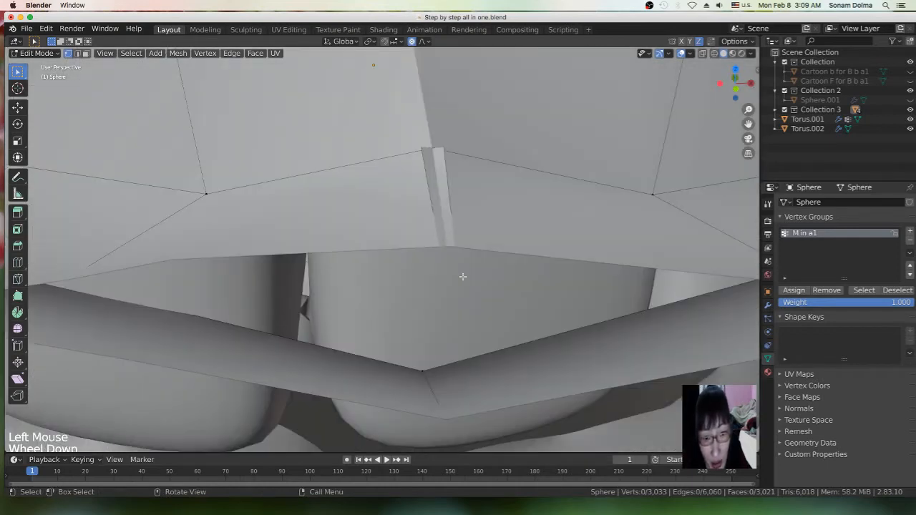
scroll(463, 277, "up", 4)
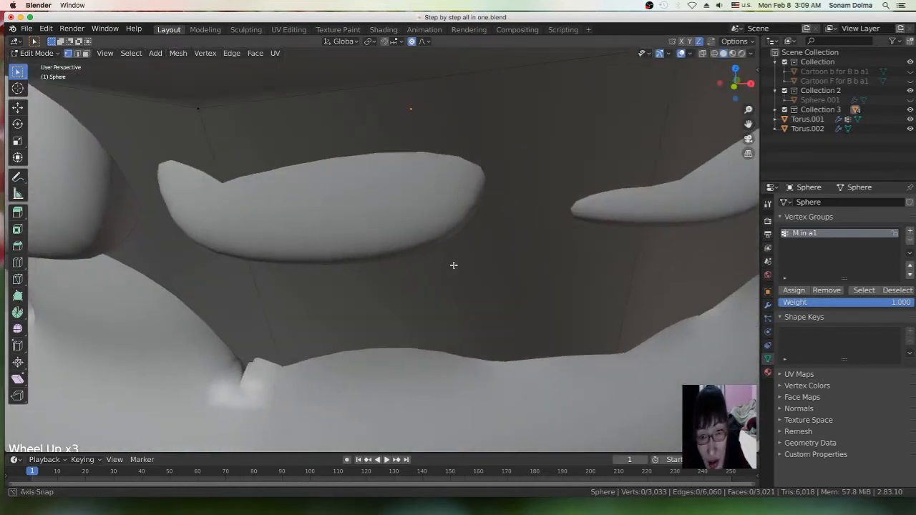
middle_click_drag(454, 264, 453, 271)
scroll(453, 272, "up", 1)
scroll(453, 271, "down", 2)
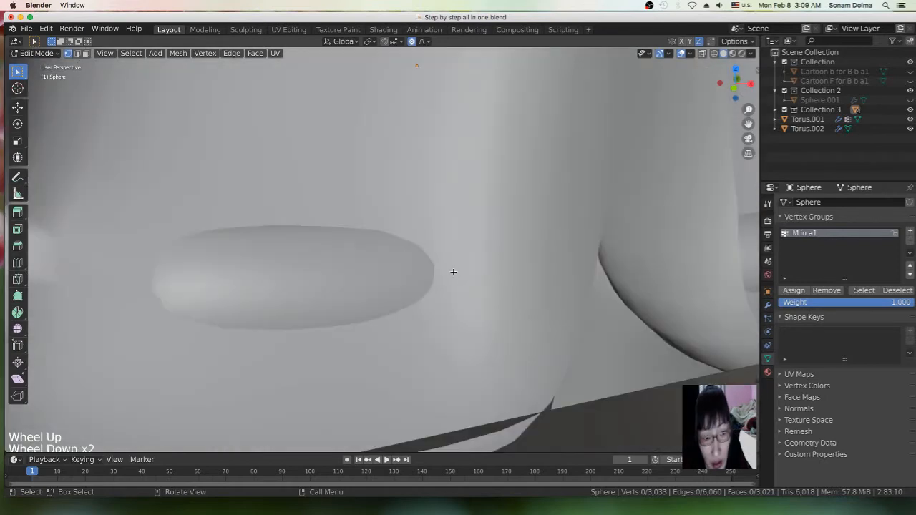
scroll(452, 272, "up", 3)
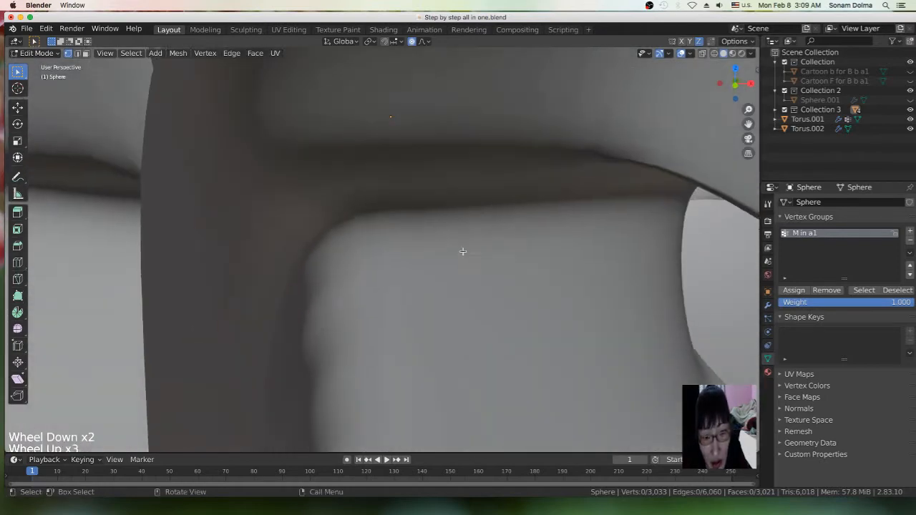
middle_click_drag(462, 250, 463, 250)
right_click(467, 238)
scroll(466, 238, "down", 3)
left_click(421, 286)
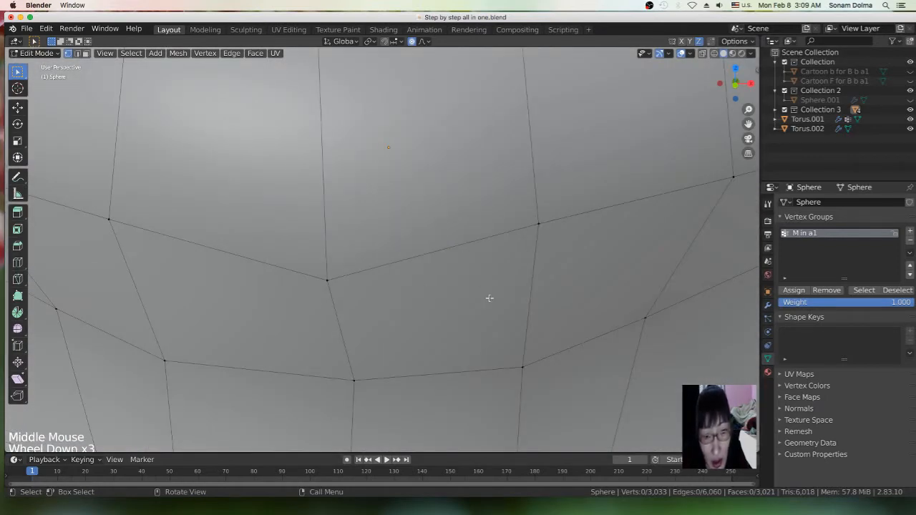
scroll(484, 294, "up", 2)
mouse_move(485, 294)
middle_mouse_down()
mouse_move(487, 284)
mouse_move(484, 295)
middle_mouse_up()
scroll(440, 294, "down", 3)
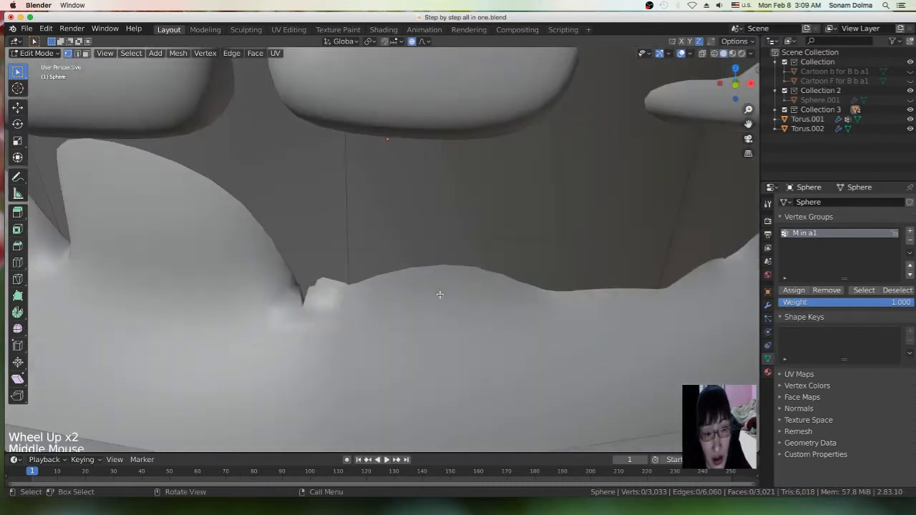
scroll(441, 293, "up", 2)
scroll(442, 292, "down", 3)
middle_click_drag(430, 292, 434, 239)
scroll(531, 250, "down", 3)
middle_click_drag(532, 251, 395, 261)
scroll(395, 261, "up", 7)
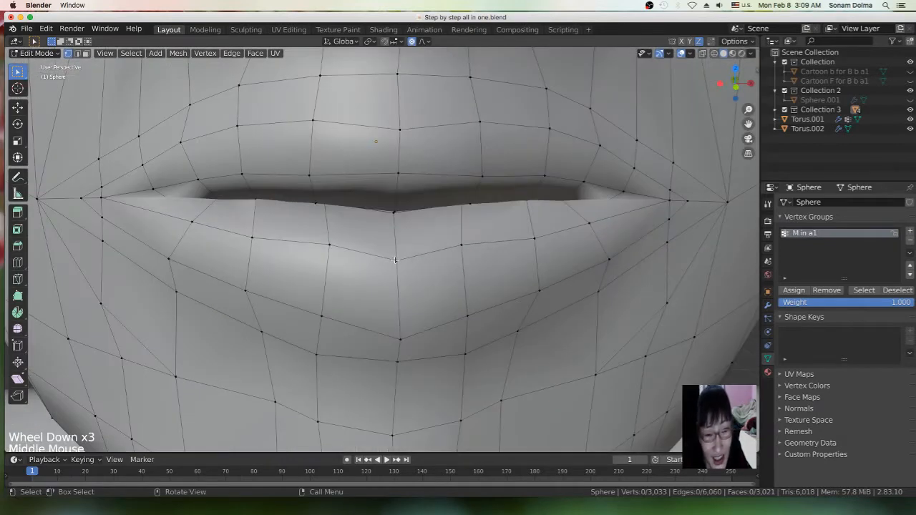
- Examine the mouth cavity's centre seam from behind, inside the head, for open holes
scroll(414, 264, "down", 5)
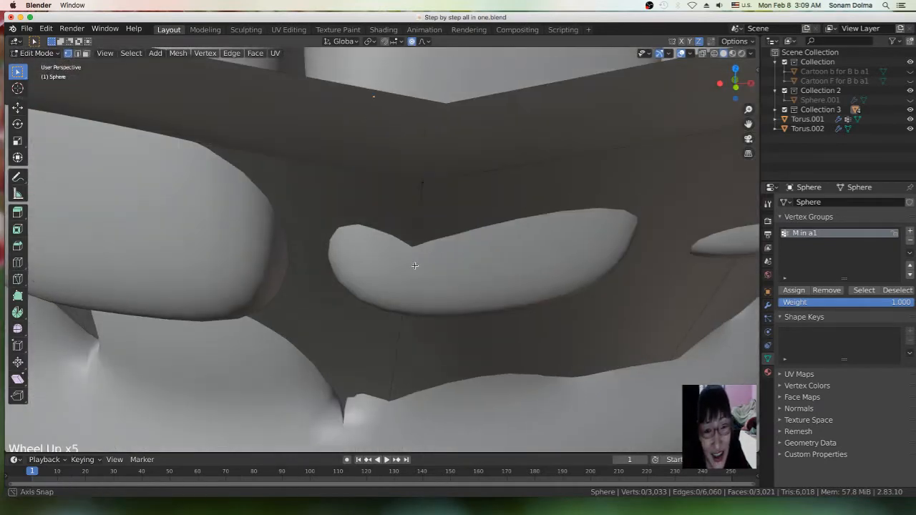
middle_click_drag(415, 268, 475, 264)
scroll(518, 130, "down", 3)
middle_click_drag(518, 130, 318, 198)
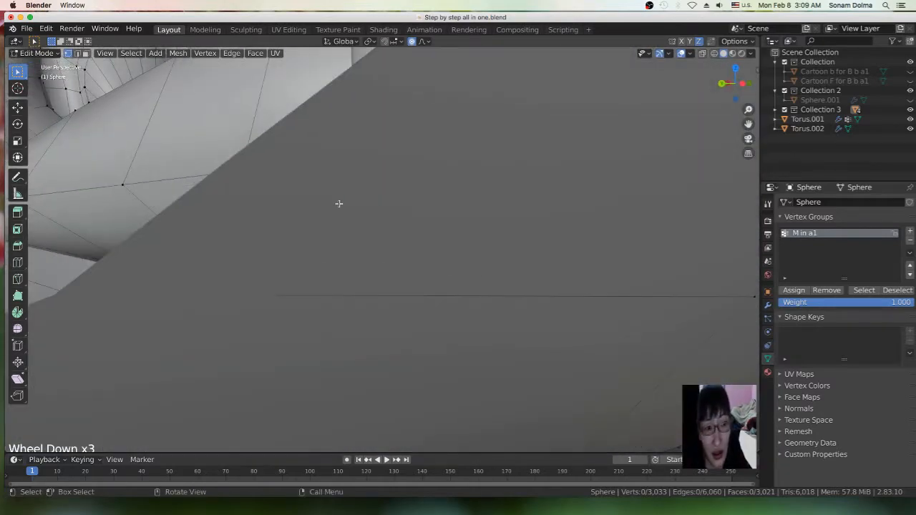
middle_click_drag(490, 219, 530, 241)
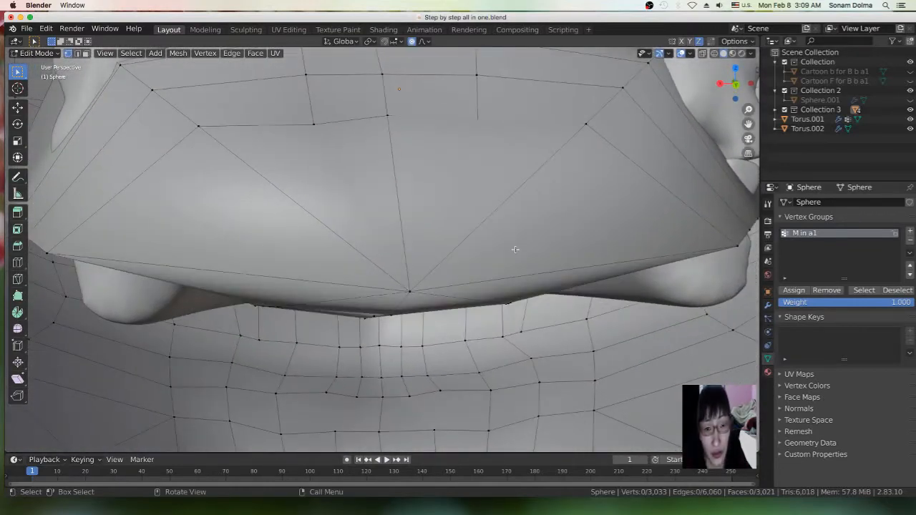
scroll(520, 248, "up", 4)
middle_click_drag(464, 170, 445, 299)
scroll(401, 203, "up", 1)
middle_click_drag(400, 203, 414, 155, "shift")
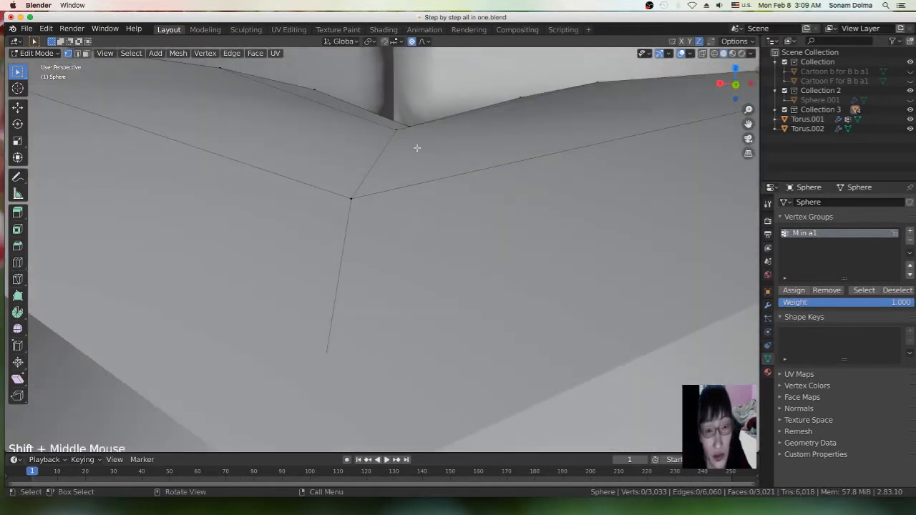
scroll(433, 212, "up", 4)
middle_click_drag(440, 179, 441, 188, "shift")
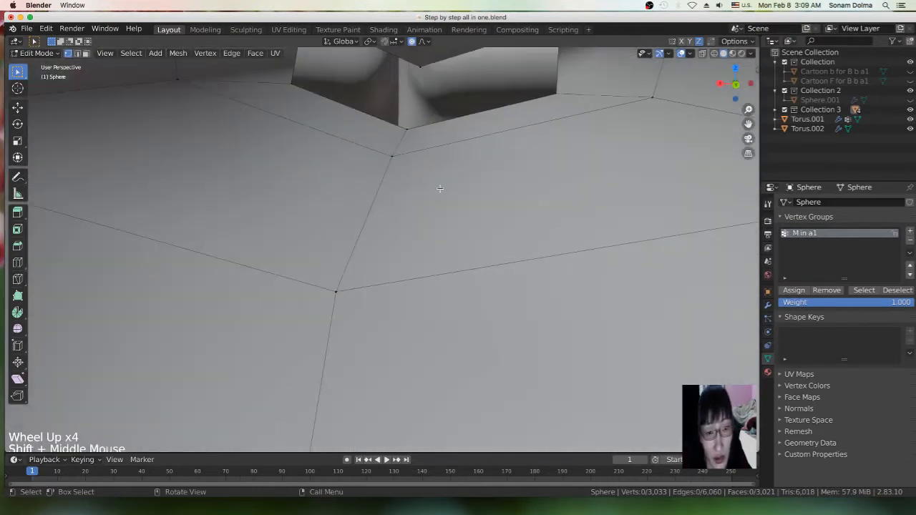
scroll(465, 115, "up", 2)
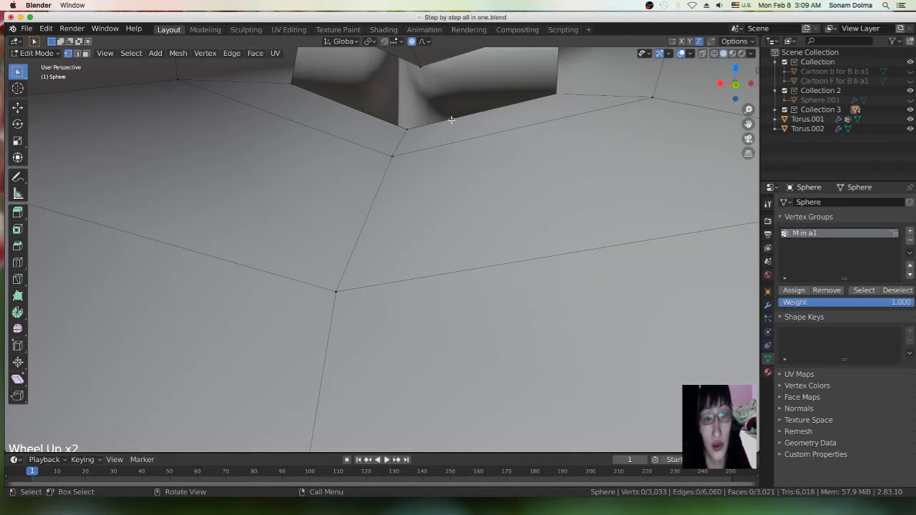
- Try loop-selecting the open edge of the hole at the back of the mouth cavity and the edge loop beside it
double_click(454, 121)
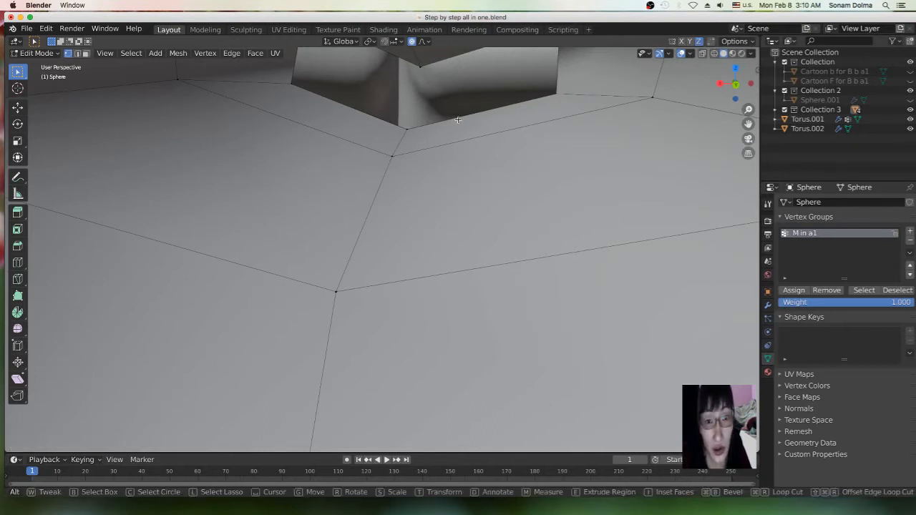
left_click(443, 118, "alt")
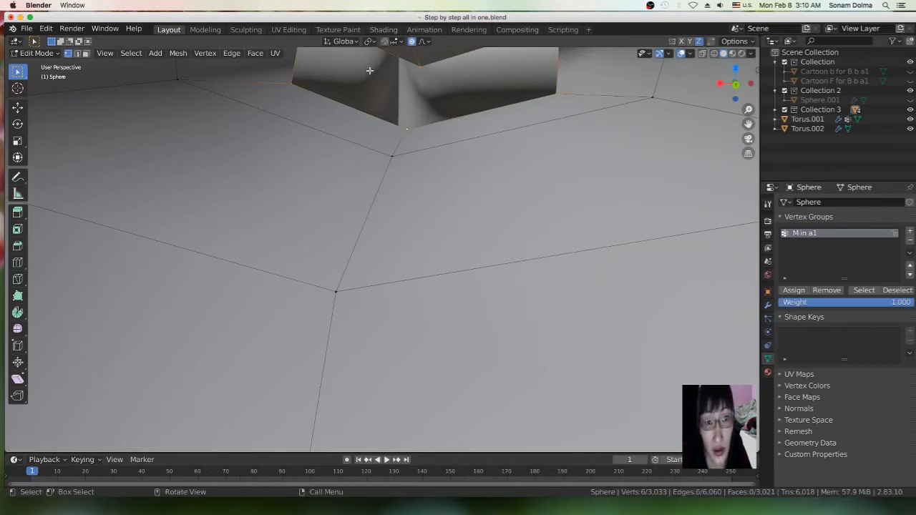
key("super+z")
left_click(444, 145, "alt")
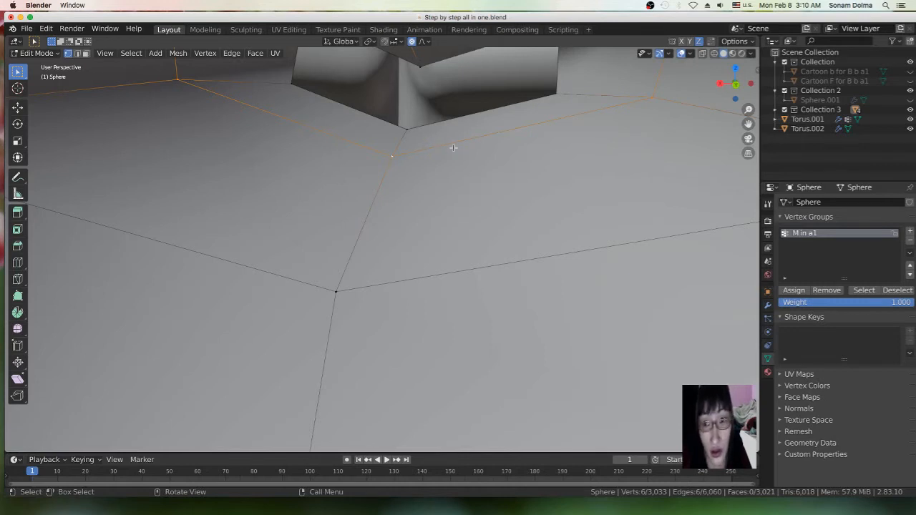
key("ctrl+z")
left_click(445, 144, "alt")
left_click(444, 144, "alt")
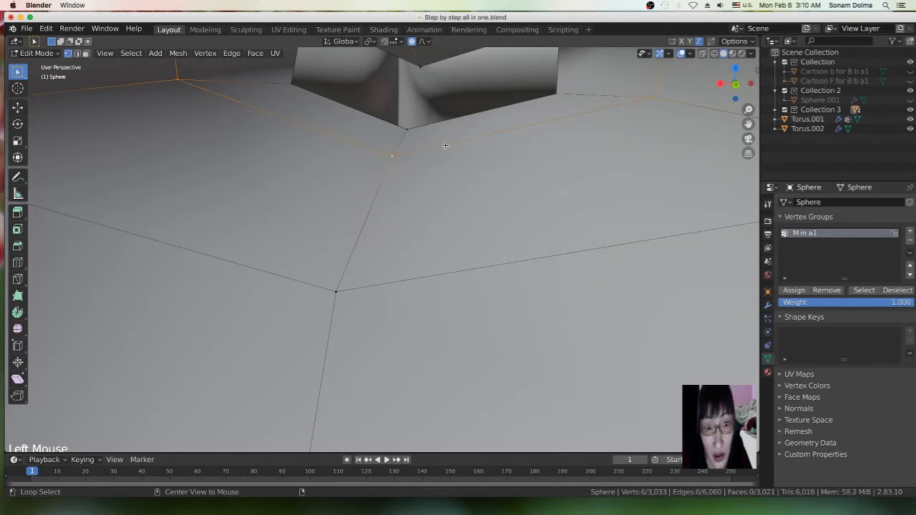
double_click(445, 120, "alt")
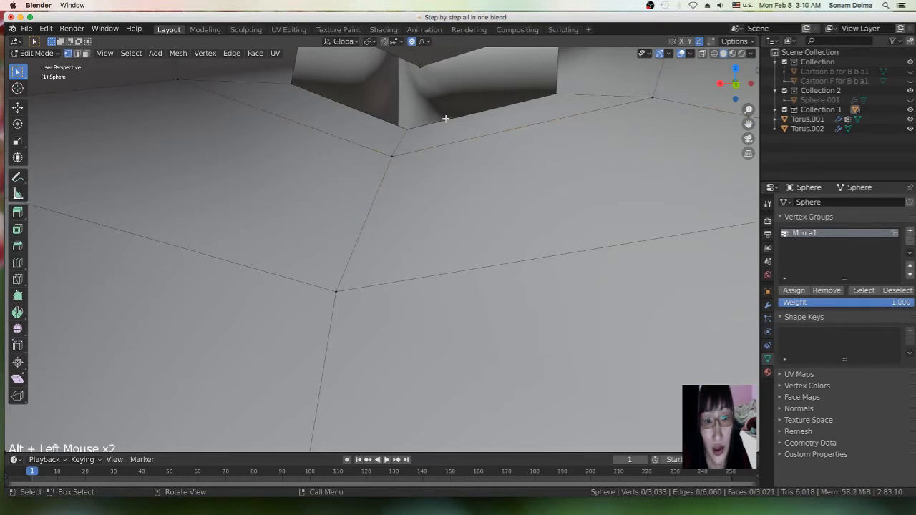
- Fill the open edge loop at the back of the mouth cavity with a face and knife-cut it between its upper and lower centre vertices
left_click(445, 120, "alt")
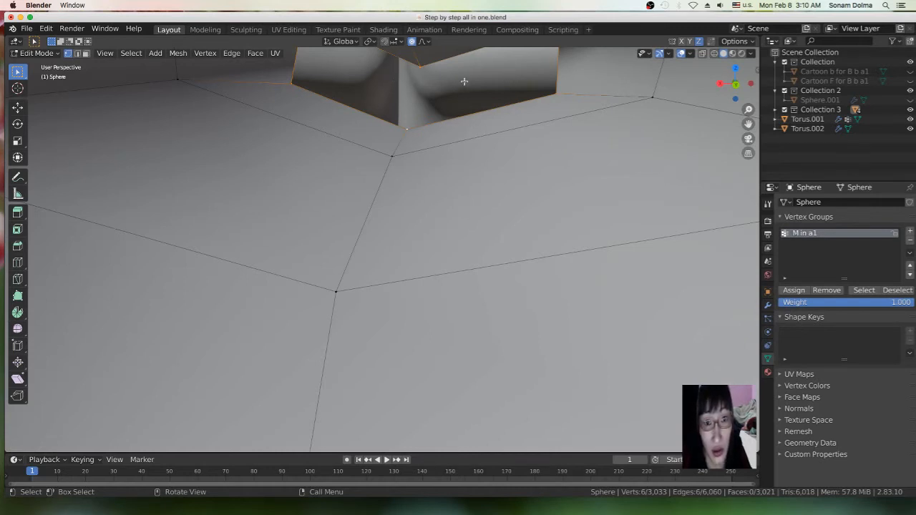
key("f")
left_click(422, 68)
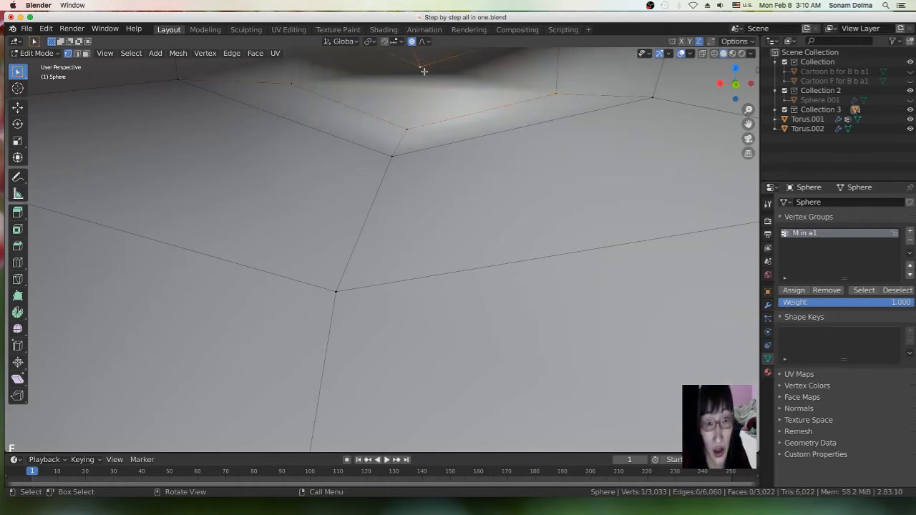
key("k")
left_click(421, 65)
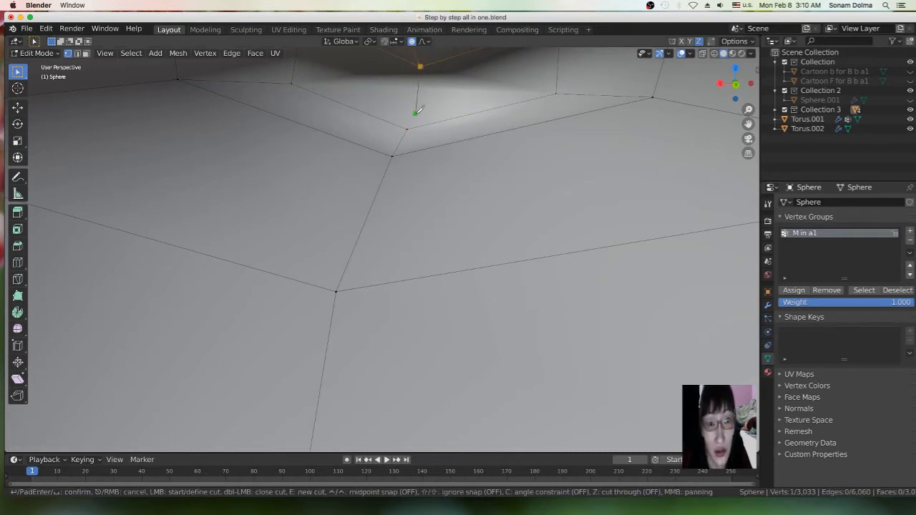
key("Escape")
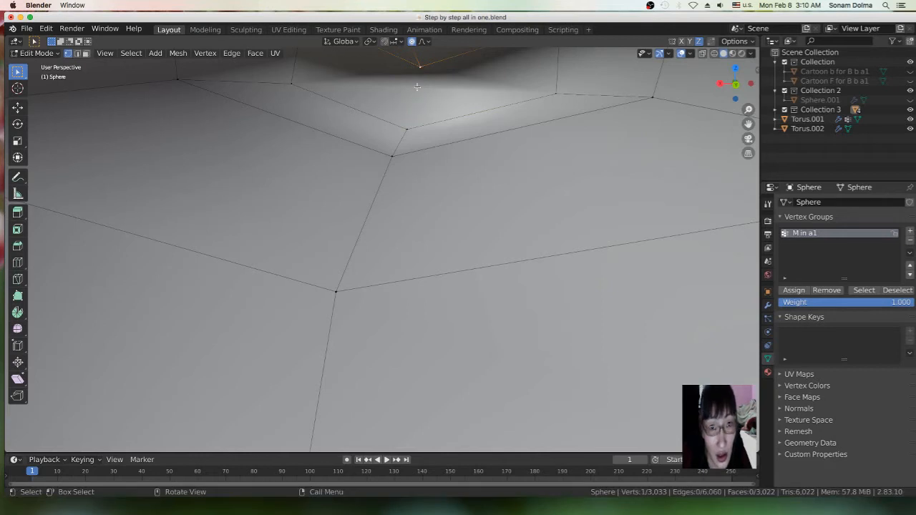
key("k")
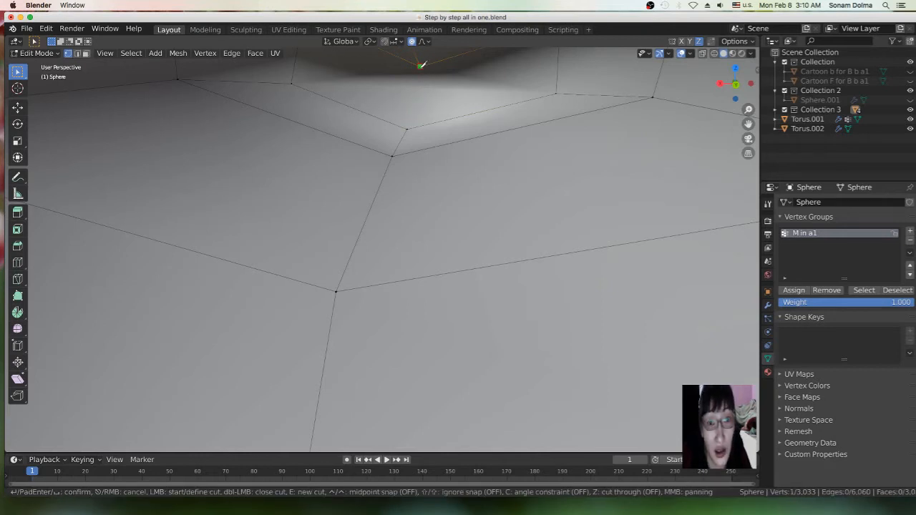
left_click(421, 66)
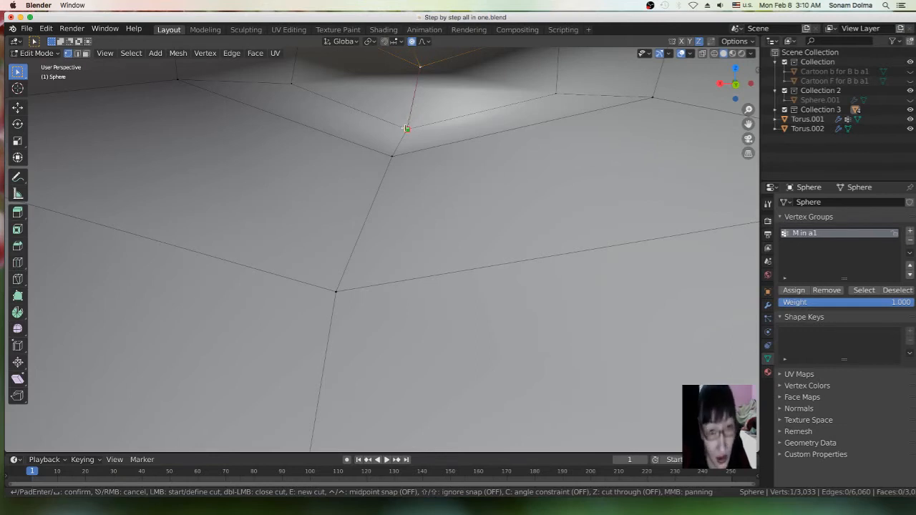
left_click(407, 128)
key("Return")
left_click(419, 94)
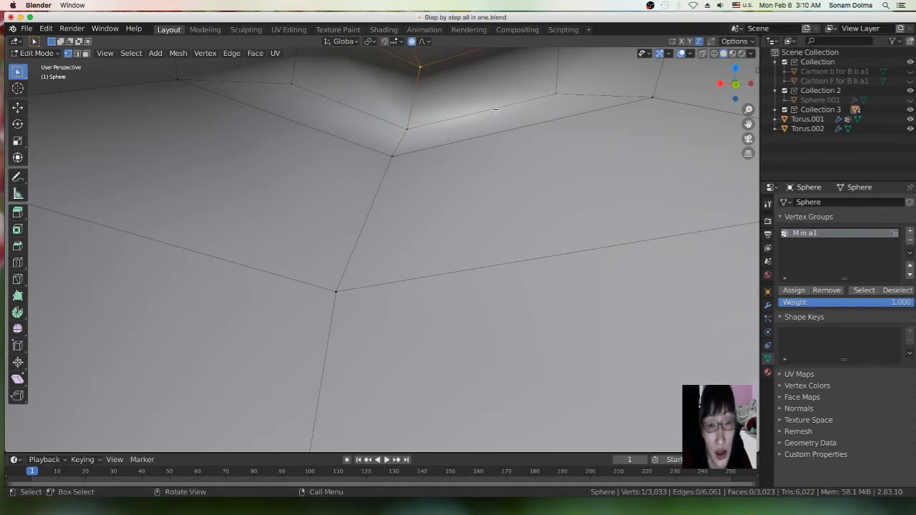
double_click(419, 90)
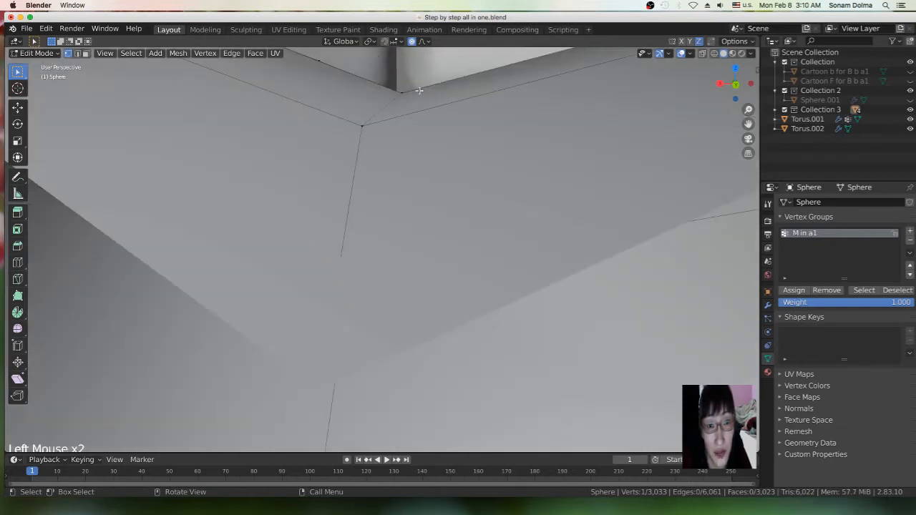
- Adjust vertices on the back of the mouth cavity with proportional editing, making the last move about 0.004 m along X and -0.0006 m along Z
scroll(502, 124, "down", 3)
middle_click_drag(501, 134, 497, 134)
scroll(498, 134, "down", 3)
scroll(498, 134, "down", 2)
scroll(497, 134, "up", 3)
left_click_drag(632, 170, 657, 197)
key("g")
left_click(180, 158)
scroll(377, 162, "up", 3)
scroll(444, 188, "down", 5)
scroll(499, 169, "up", 5)
key("g")
scroll(471, 188, "down", 9)
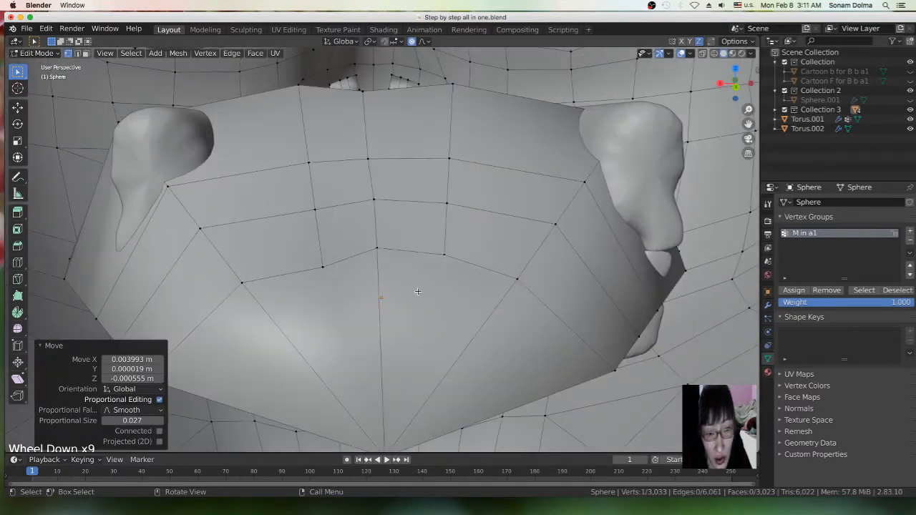
- Move the off-centre vertex on the back of the head about -0.037 m along X toward the centre line with proportional editing
scroll(418, 292, "up", 3)
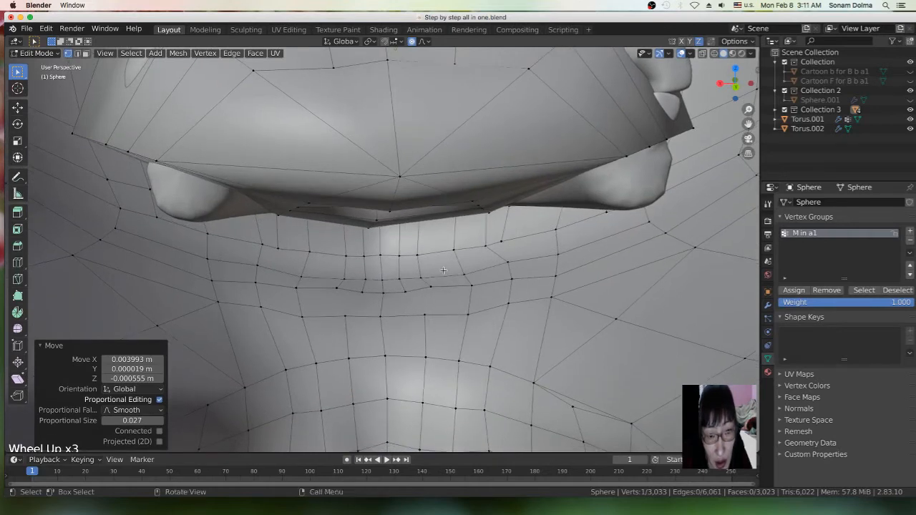
middle_click_drag(440, 258, 444, 274, "shift")
scroll(426, 209, "up", 2)
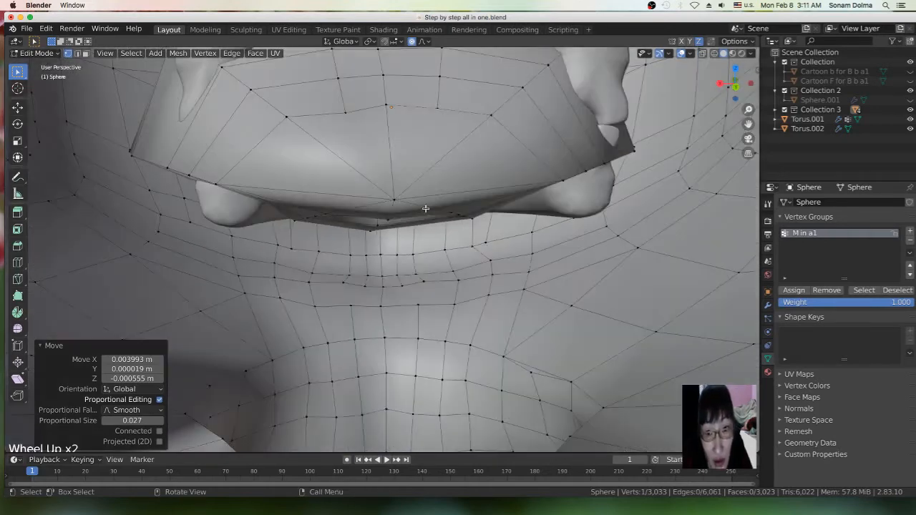
scroll(594, 213, "down", 8)
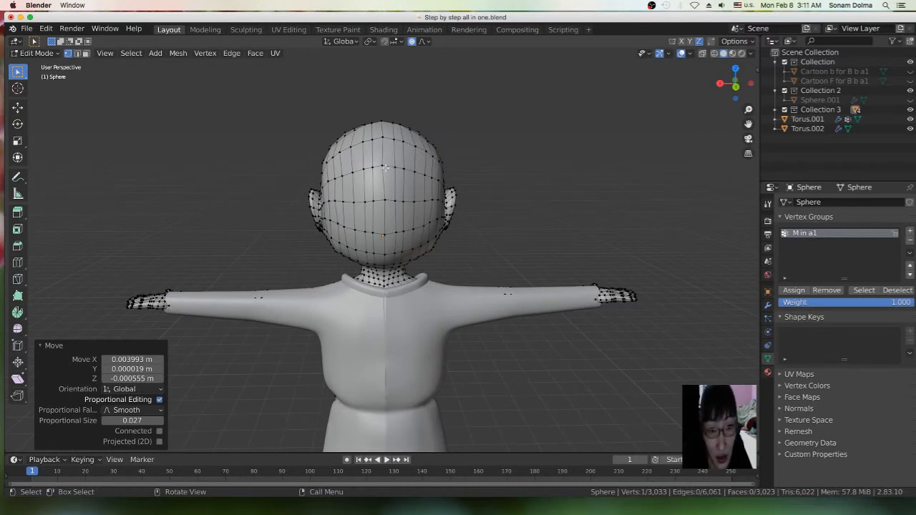
scroll(386, 168, "down", 2)
key("g")
left_click(401, 207)
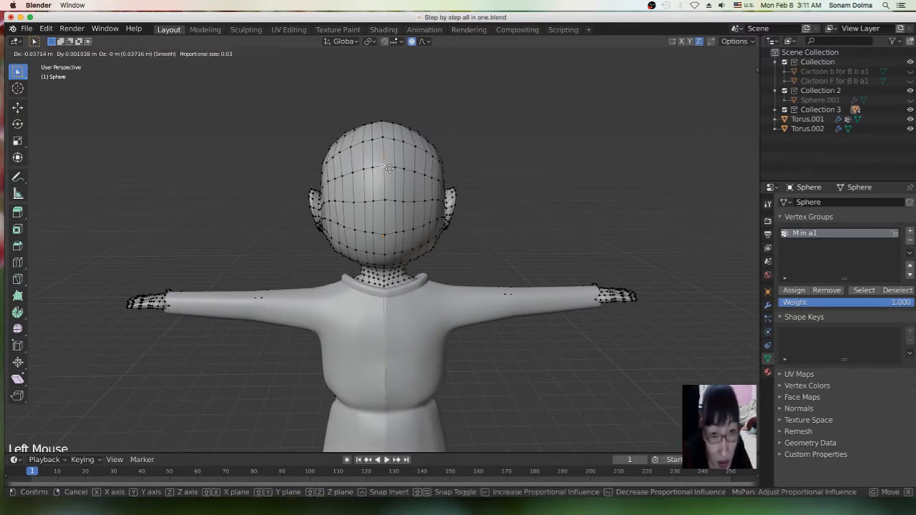
- Examine the character's face and body from the front
scroll(412, 247, "down", 1)
middle_click_drag(413, 248, 524, 266)
middle_click_drag(353, 263, 438, 256)
scroll(451, 243, "up", 4)
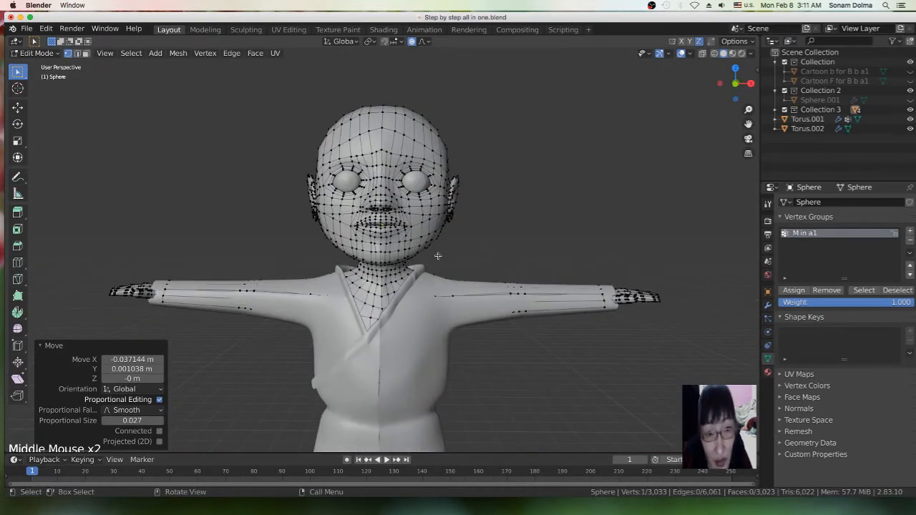
scroll(434, 229, "down", 2)
middle_click_drag(442, 293, 453, 194, "shift")
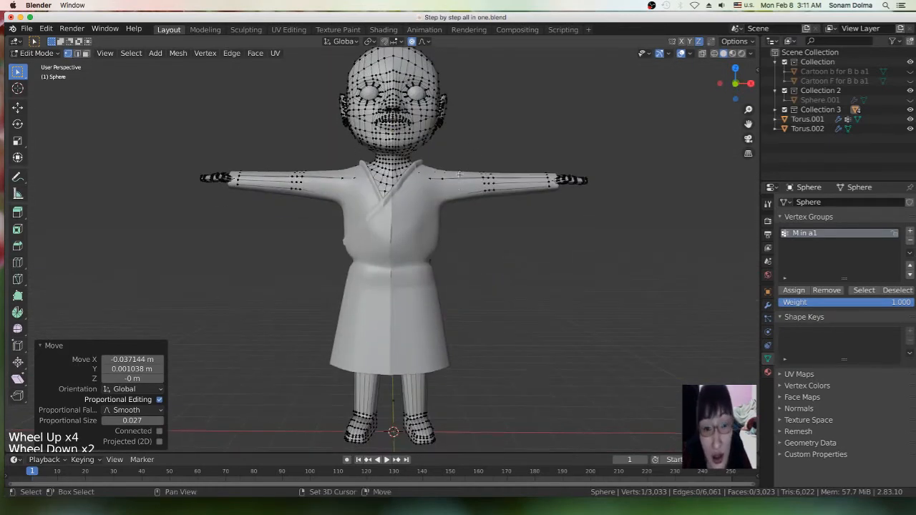
scroll(452, 194, "up", 2)
scroll(451, 195, "up", 4)
scroll(445, 201, "down", 1)
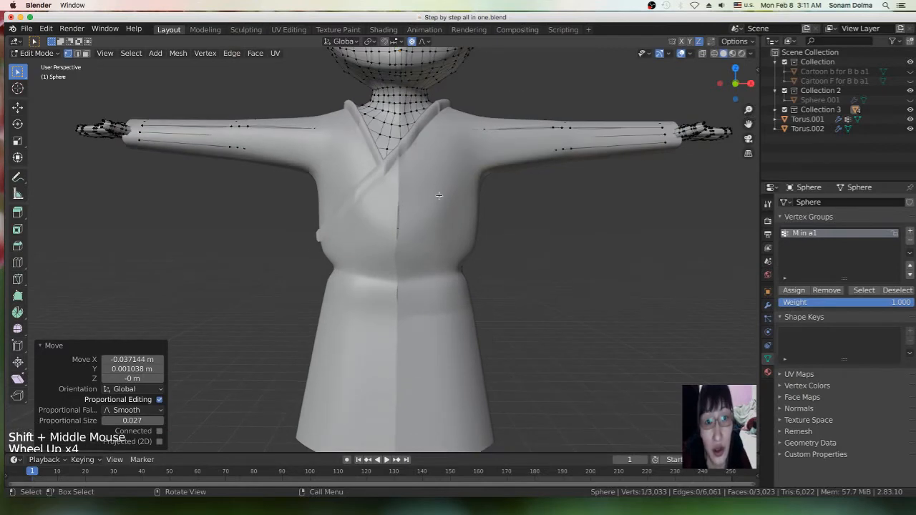
- Adjust body mesh vertices on the neck near the collar with proportional editing, making the last move about 0.011 m along X
scroll(402, 109, "up", 2)
scroll(399, 112, "up", 1)
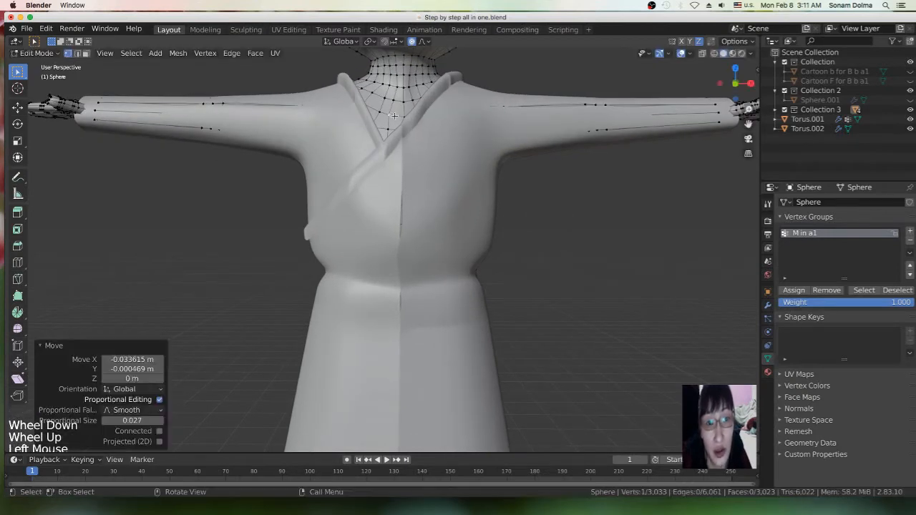
key("g")
key("g")
left_click(414, 89)
key("g")
left_click(415, 90)
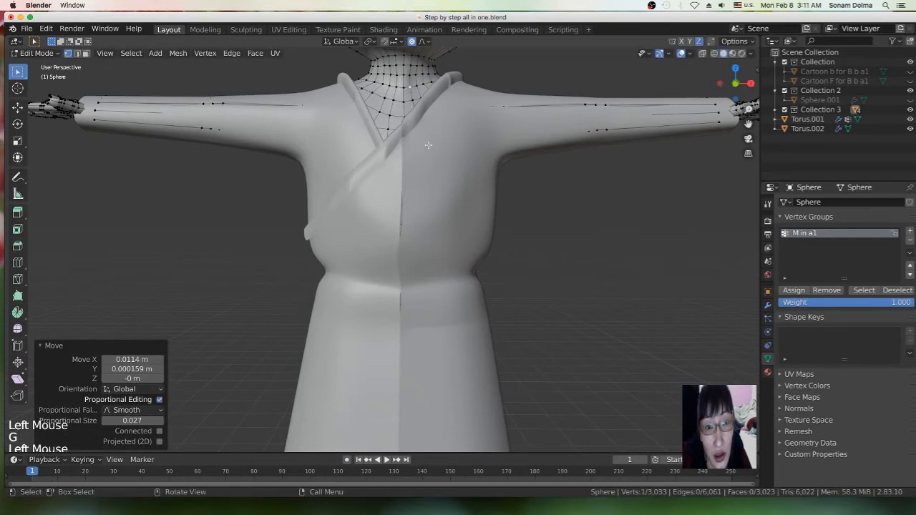
- Switch the body mesh from Edit Mode back to Object Mode
scroll(427, 143, "down", 4)
scroll(449, 171, "down", 2)
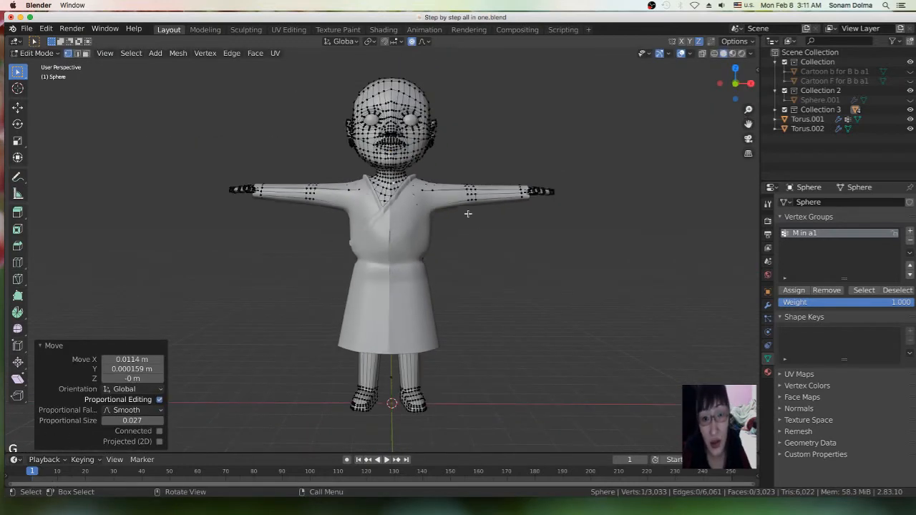
scroll(430, 236, "down", 5)
scroll(386, 252, "down", 1, "shift")
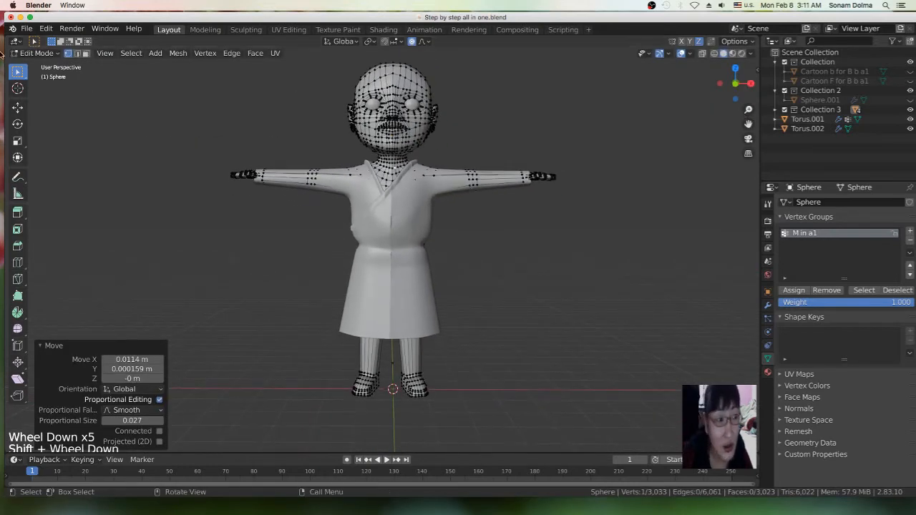
left_click(36, 54)
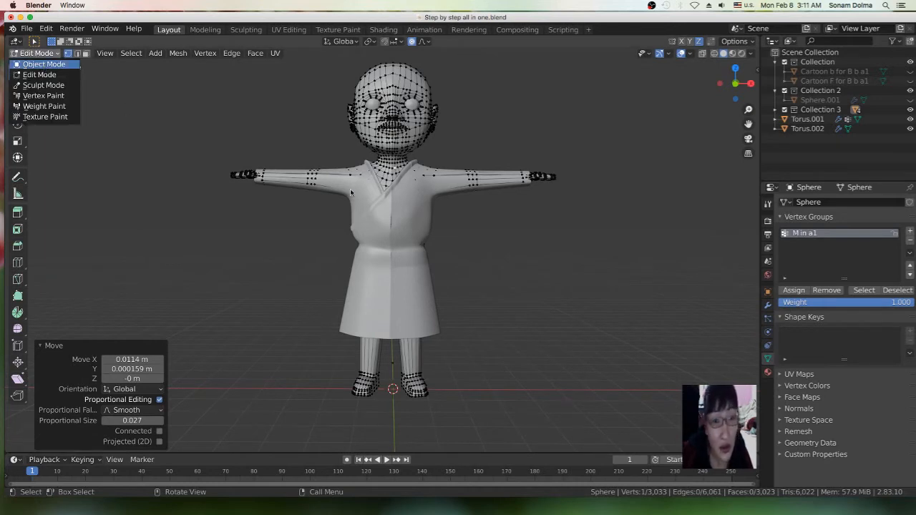
key("Return")
scroll(431, 217, "down", 3)
mouse_move(430, 216)
middle_mouse_down()
mouse_move(458, 223)
mouse_move(444, 223)
middle_mouse_up()
scroll(444, 223, "down", 1)
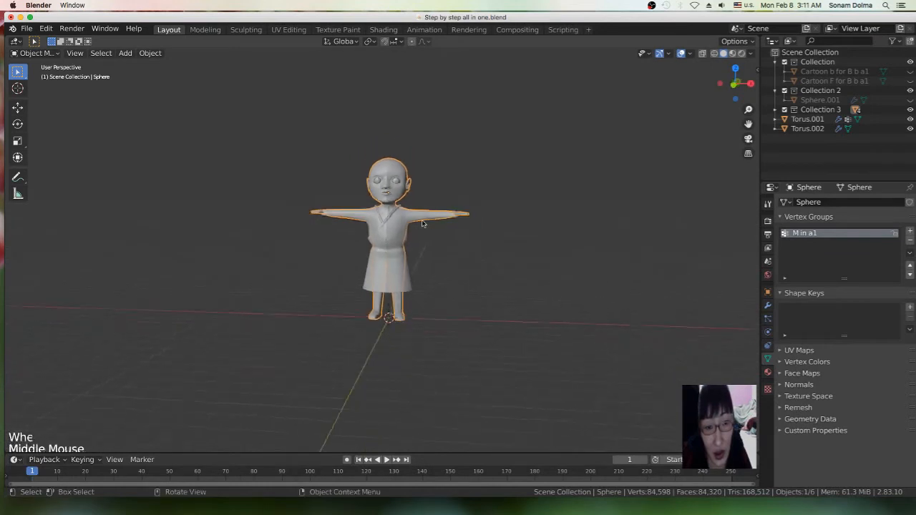
- Select the robe and open its mesh in Edit Mode
scroll(405, 233, "up", 4)
left_click(416, 222)
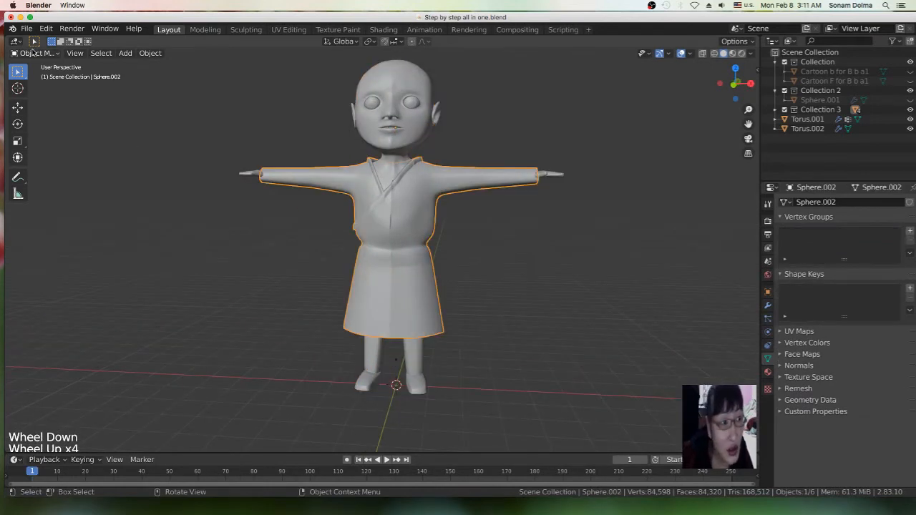
left_click(32, 52)
left_click(39, 75)
scroll(422, 280, "up", 4)
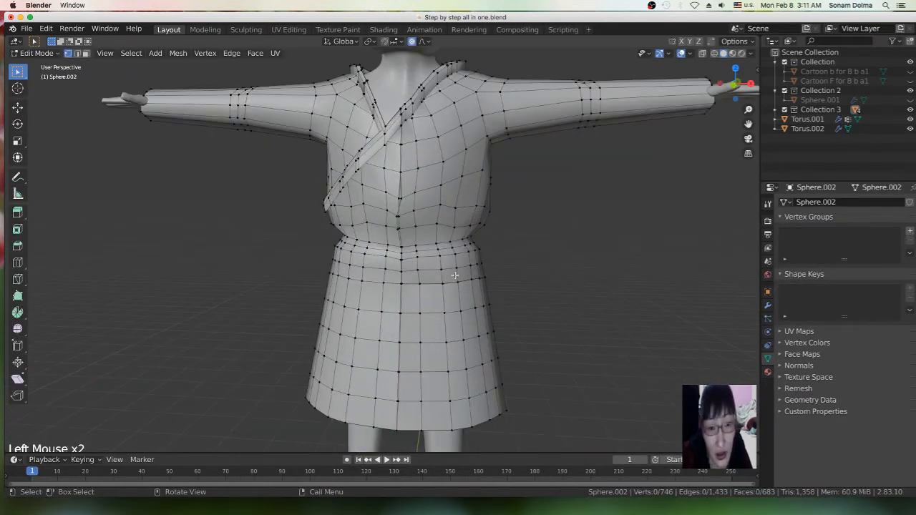
- Merge three pairs of split vertices along the front centre seam of the skirt, using At First
left_click_drag(417, 285, 426, 296)
key("m")
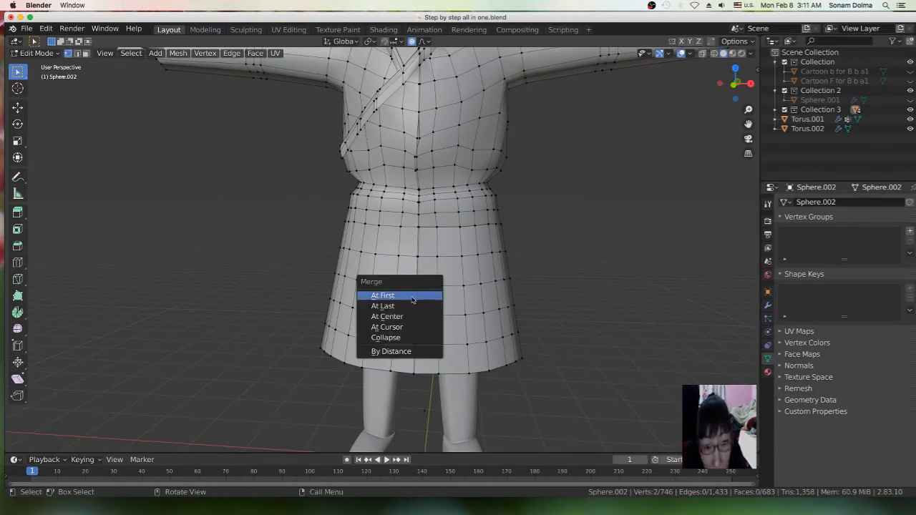
left_click(412, 297)
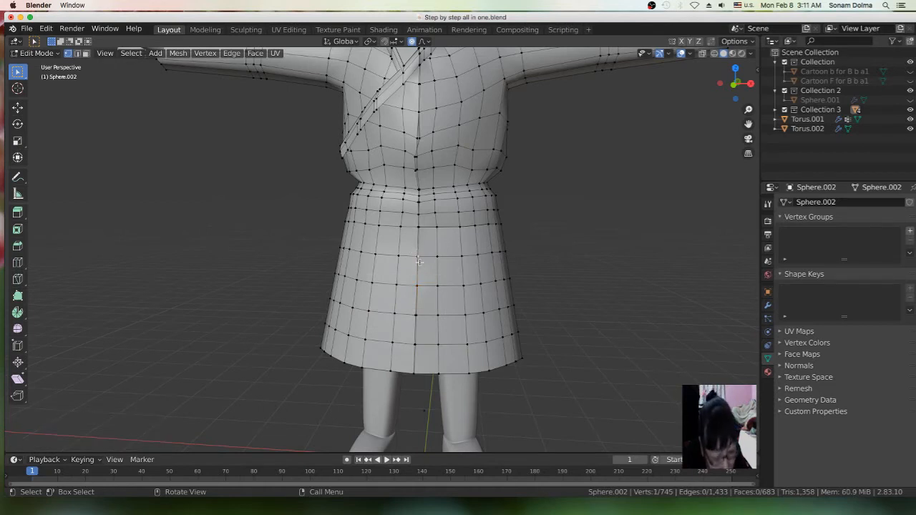
left_click_drag(419, 262, 417, 259)
key("m")
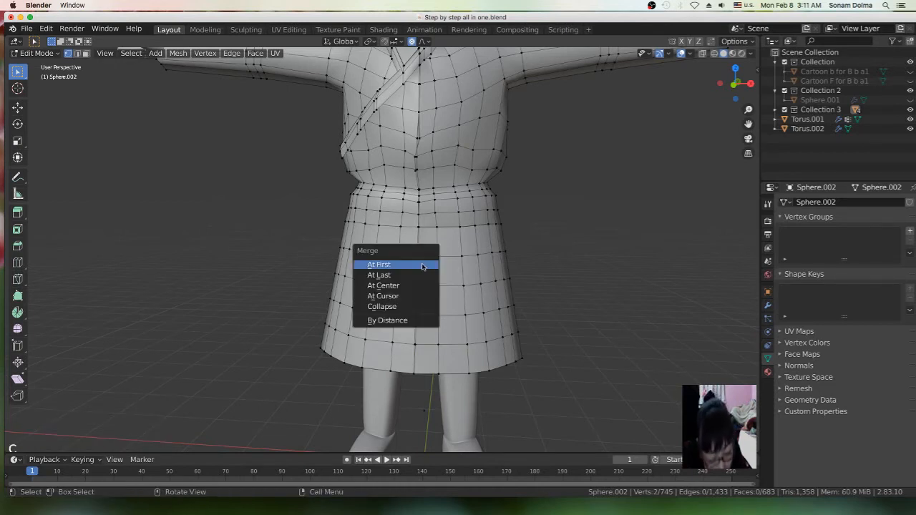
left_click(422, 265)
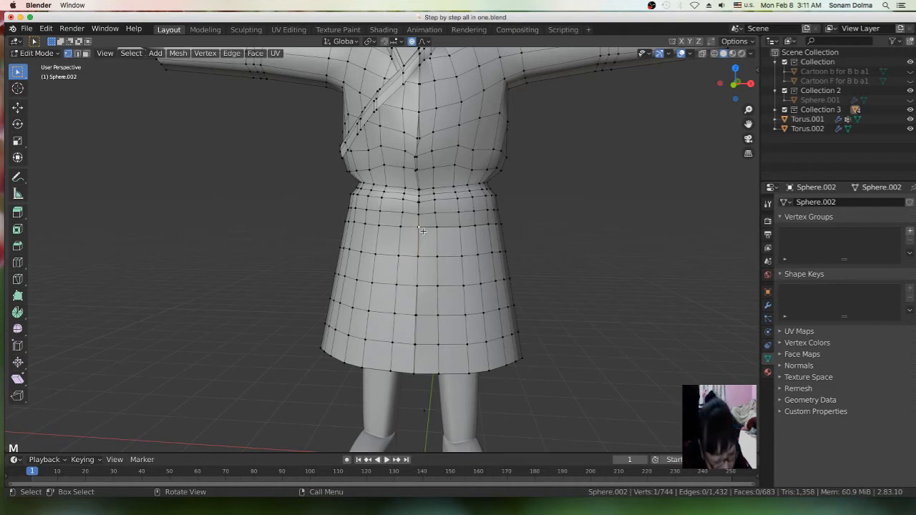
left_click_drag(423, 232, 421, 230)
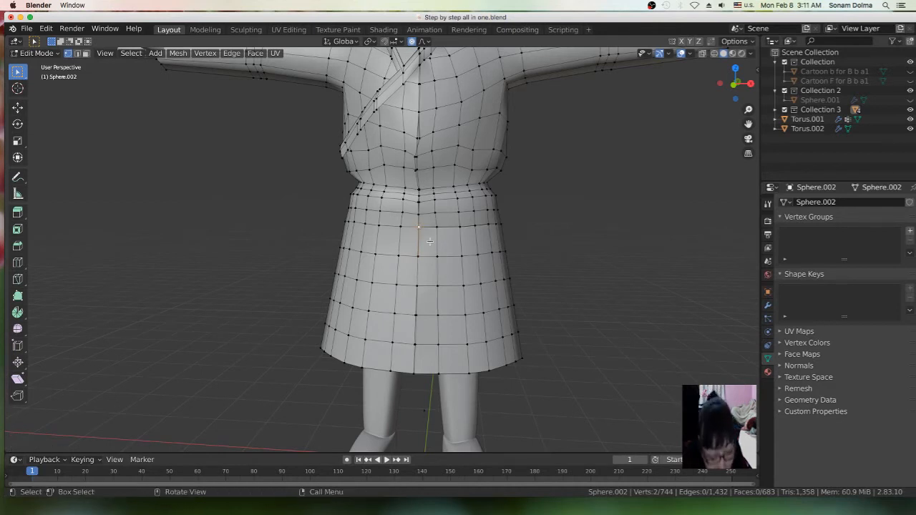
key("m")
left_click(419, 242)
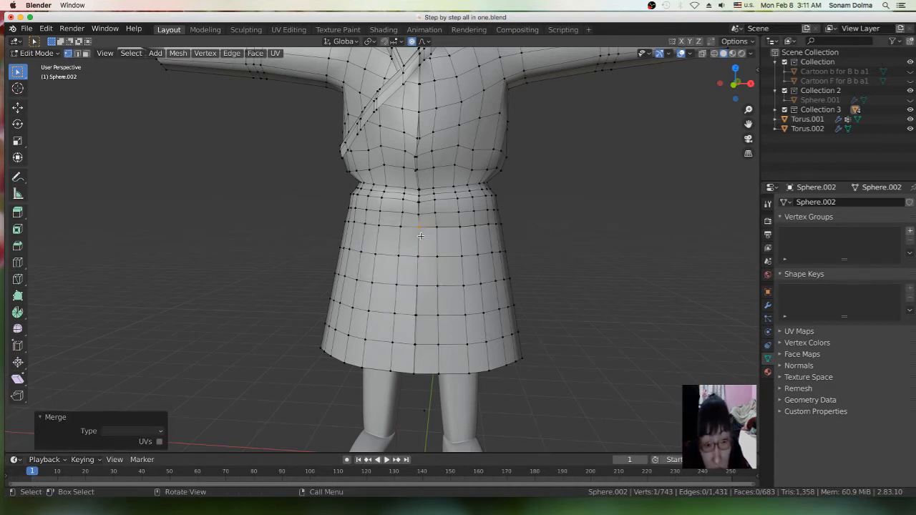
- Merge the split pair of front seam vertices on the robe's belt just below the waistline
scroll(430, 214, "up", 4)
middle_click_drag(449, 189, 459, 224, "shift")
left_click(465, 214)
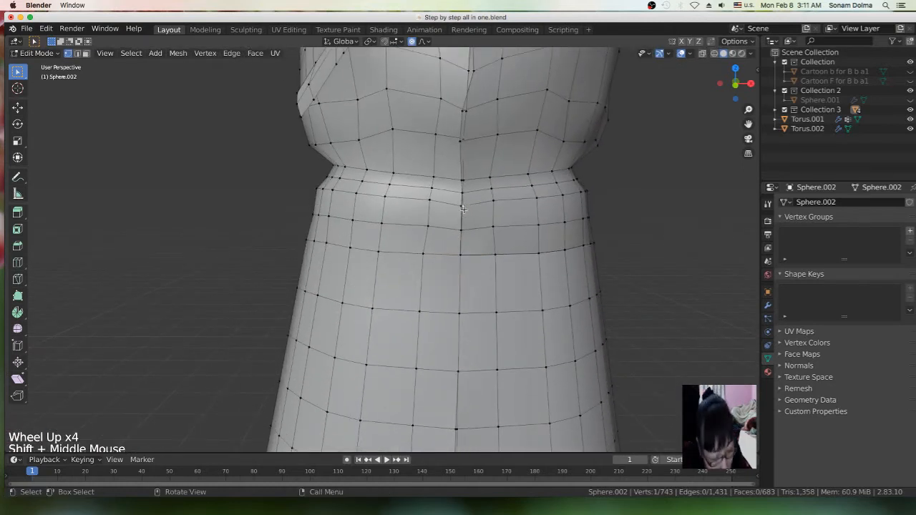
key("c")
left_click_drag(462, 208, 469, 214)
key("m")
left_click(471, 240)
key("m")
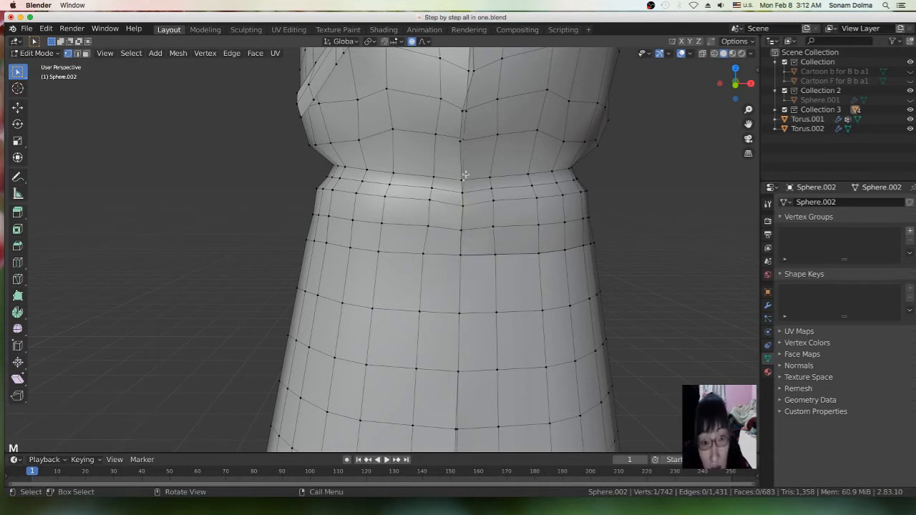
- Circle-select the two centre seam vertices at the robe's waistline and merge them At First
key("c")
left_click(461, 184)
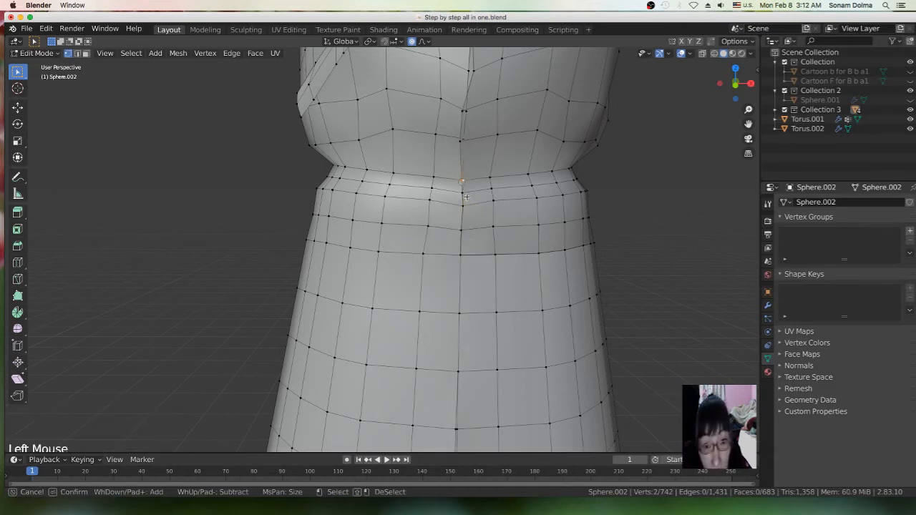
right_click(467, 193)
right_click(467, 193)
key("c")
key("m")
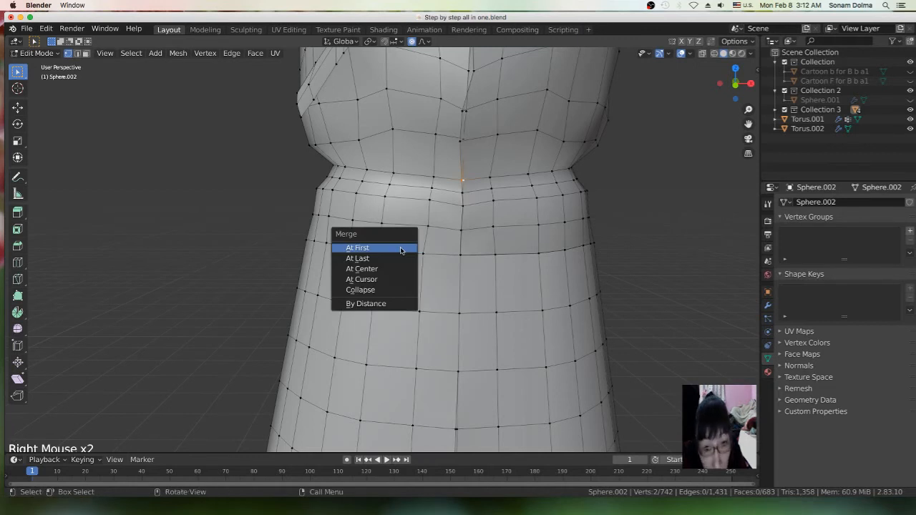
left_click(395, 249)
left_click(462, 194)
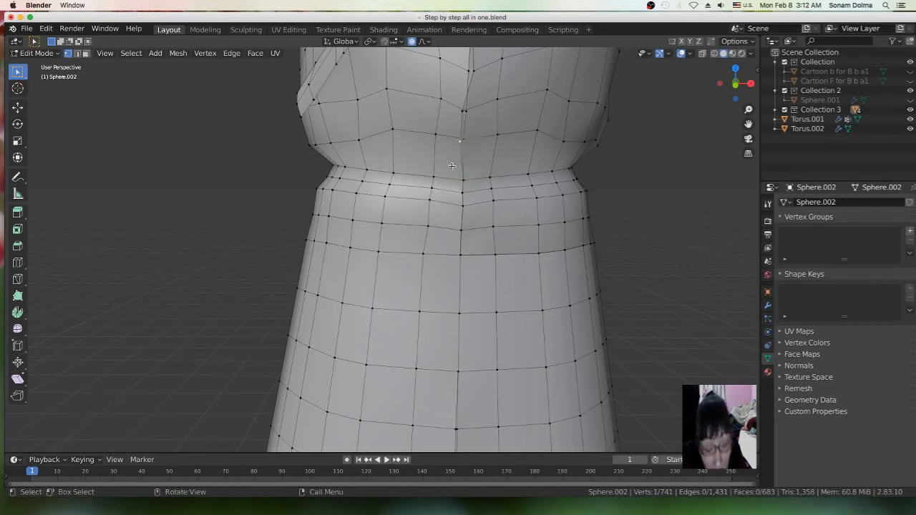
- Merge the split pair of seam vertices on the robe's belly, two rows above the waistline
key("c")
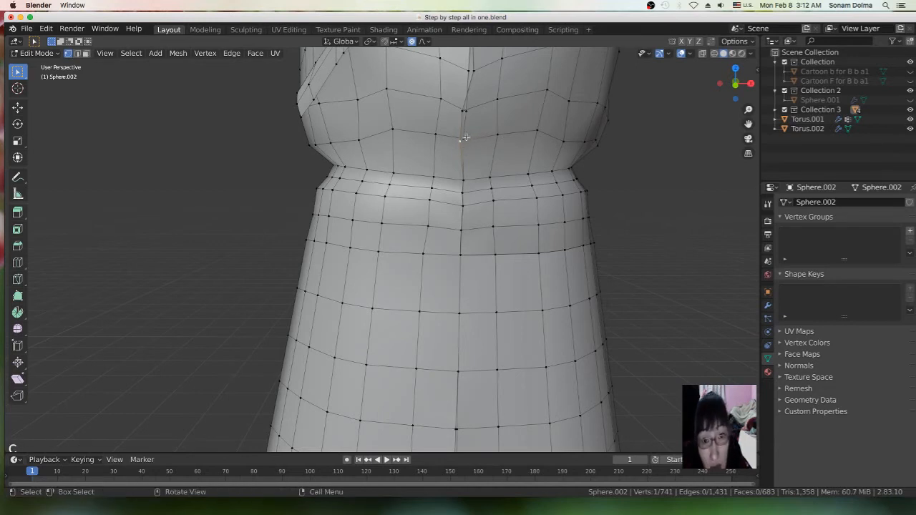
middle_click_drag(464, 146, 417, 243, "shift")
scroll(416, 245, "up", 3)
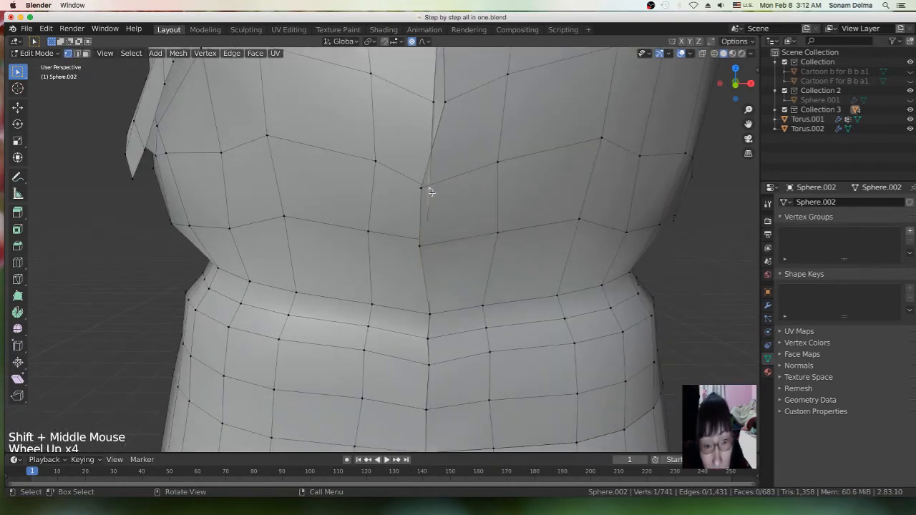
key("c")
key("m")
left_click(473, 212)
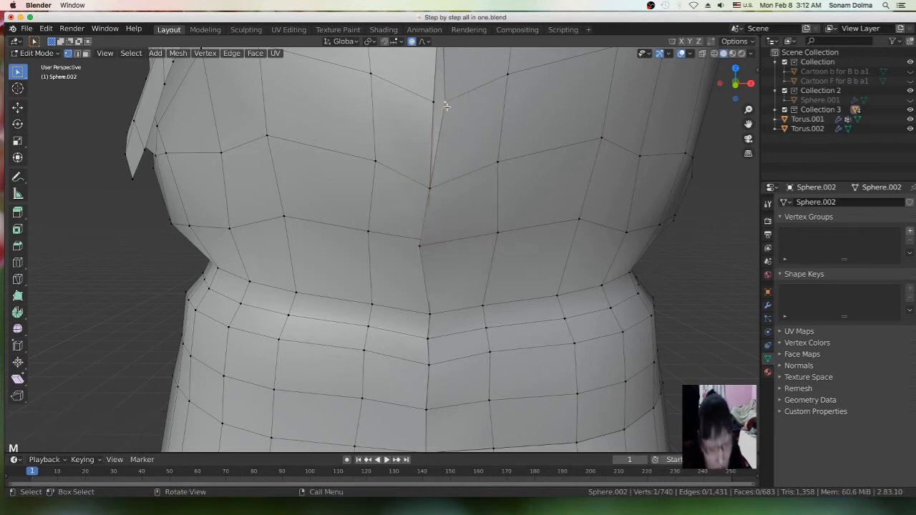
- Merge the open pair of seam vertices on the next row up the robe's belly, using At First
key("c")
left_click(435, 103)
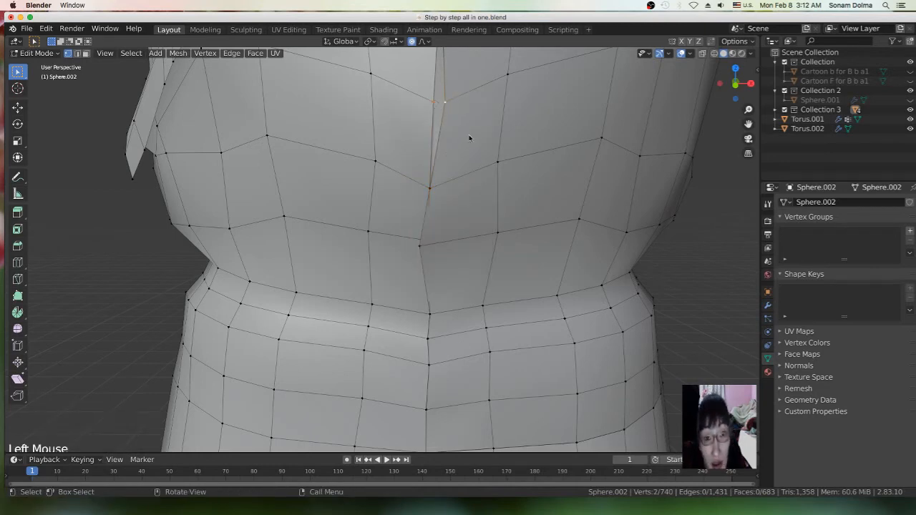
right_click(469, 138)
key("Escape")
key("m")
left_click(471, 181)
- Merge the next pair of split seam vertices further up the robe's front
scroll(457, 187, "down", 1)
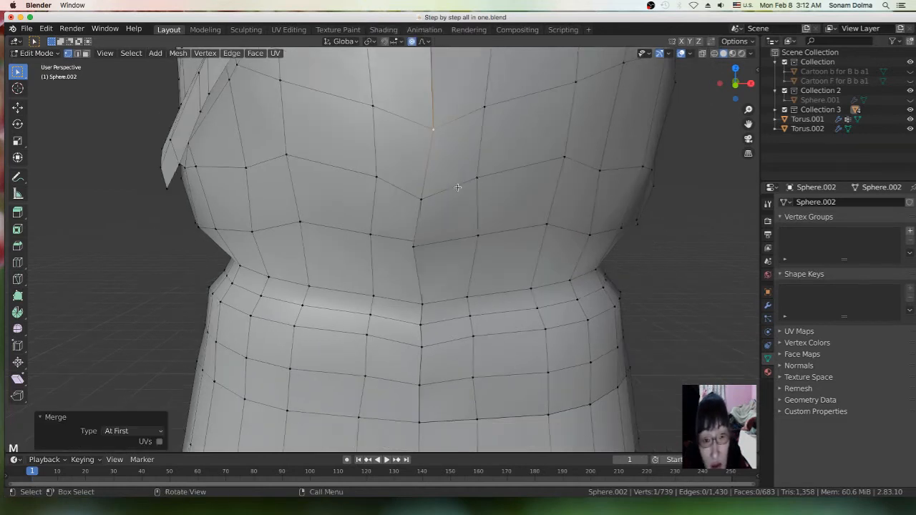
scroll(418, 252, "down", 1)
left_click_drag(419, 253, 429, 250)
left_click(417, 245, "shift")
key("m")
left_click(422, 243)
scroll(422, 245, "down", 2)
middle_click_drag(423, 245, 412, 322, "shift")
scroll(399, 364, "up", 3)
- Merge the remaining split seam vertex pairs on the robe's chest, up to just below the crossed collar
left_click(400, 364)
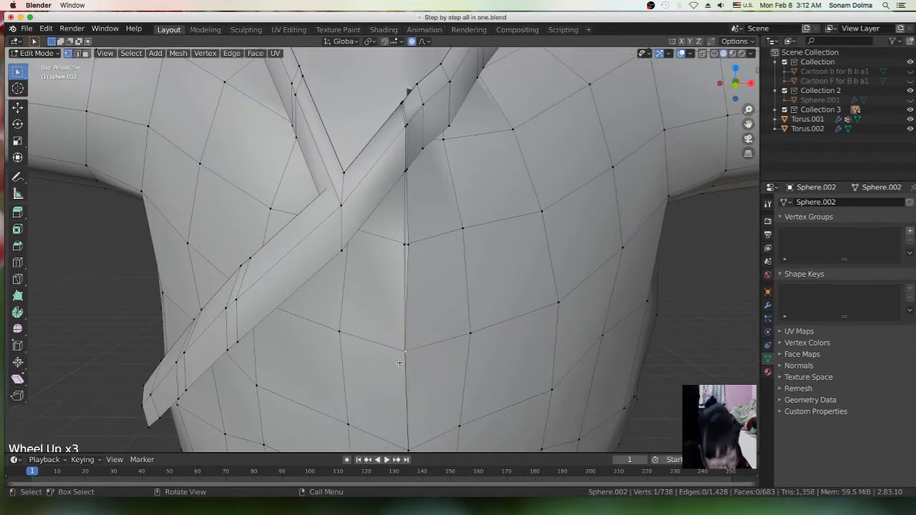
key("m")
left_click(419, 310)
left_click(408, 243, "shift")
key("m")
left_click(406, 172, "shift")
key("m")
- Merge the seam vertices where the robe meets the crossed collar and reposition a vertex there
middle_click_drag(413, 130, 413, 218, "shift")
left_click(413, 217)
key("m")
left_click(412, 216)
scroll(413, 216, "down", 2)
key("g")
left_click(399, 244)
middle_click_drag(400, 244, 434, 240)
scroll(434, 240, "up", 6)
- Leave the robe's mesh, select the body, and open it in Edit Mode
left_click(36, 53)
left_click(34, 64)
left_click(348, 184)
left_click(36, 52)
left_click(43, 74)
- Merge split vertex pairs on the centre seam of the body mesh under the robe, using At First
left_click(434, 217)
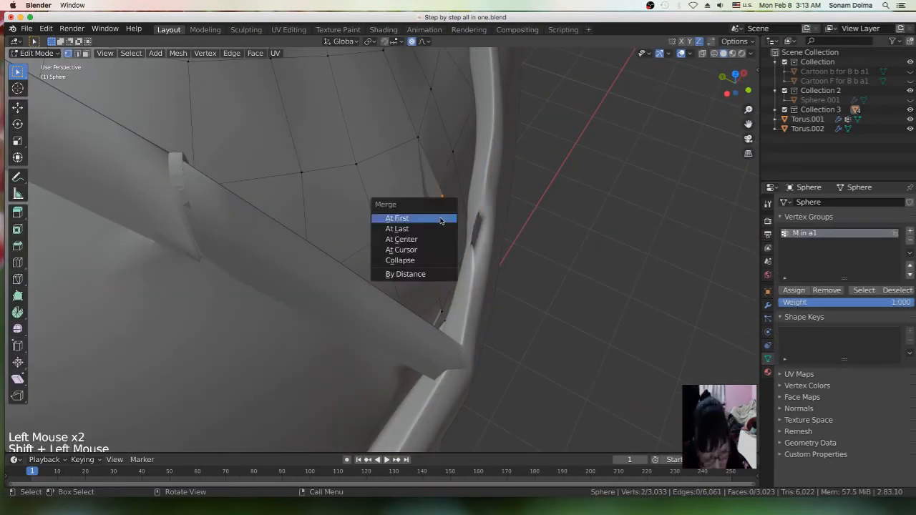
middle_click_drag(434, 217, 484, 311)
left_click(456, 275, "shift")
key("m")
left_click(468, 272)
middle_click_drag(468, 272, 440, 179)
scroll(387, 253, "down", 3)
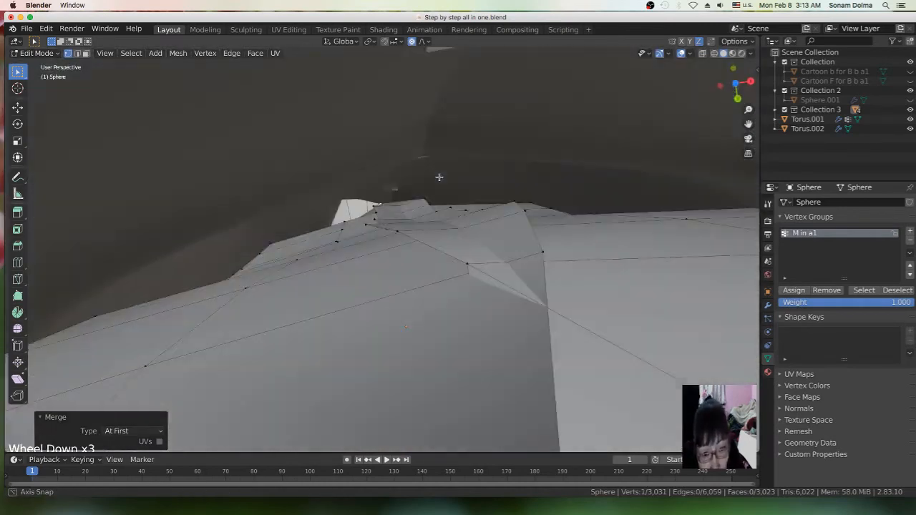
- Merge three more vertex pairs across the gap along the body's centre seam under the robe
left_click(540, 252)
left_click(473, 265, "shift")
key("m")
left_click(472, 265)
left_click(524, 211)
left_click(396, 232, "shift")
key("m")
left_click(398, 233)
left_click(380, 221, "shift")
key("m")
left_click(383, 222)
- Close the next stretch of the body's centre seam under the robe by merging its split vertices
middle_click_drag(383, 222, 488, 257)
key("m")
left_click(422, 265)
left_click(460, 254)
left_click(385, 250, "shift")
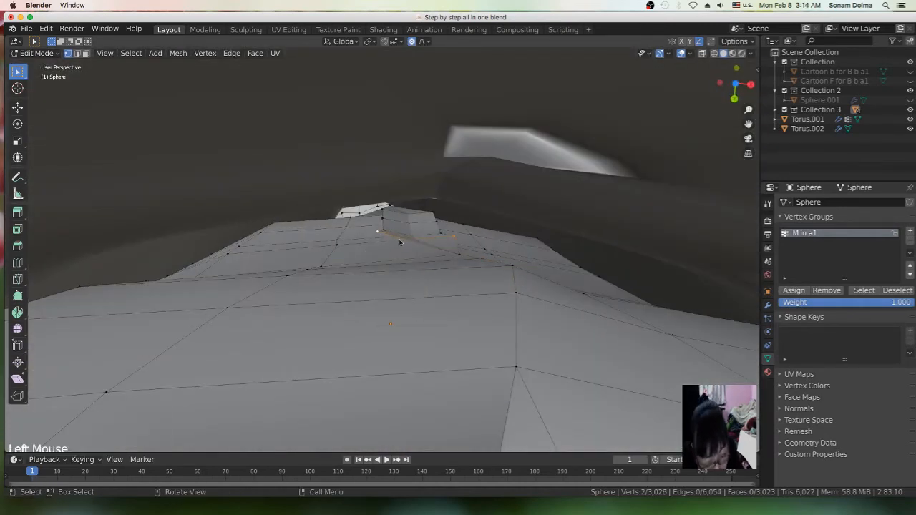
key("m")
left_click(422, 223)
- Move two vertices beside the merged body seam to even out the centre line
key("g")
left_click(414, 227)
left_click(391, 207)
key("g")
left_click(393, 212)
left_click(460, 255)
left_click_drag(565, 275, 544, 269)
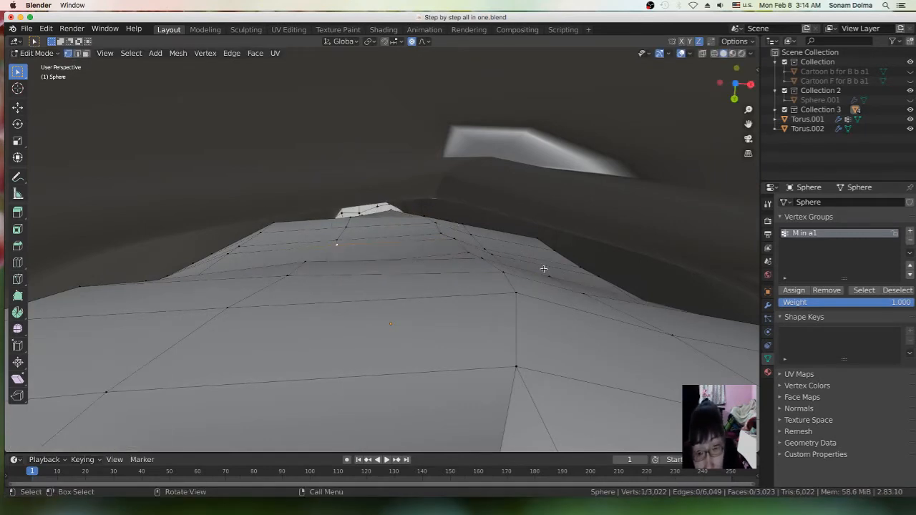
- Reposition a centre-line vertex on the underside of the body under the robe
middle_click_drag(544, 269, 378, 305)
scroll(378, 305, "down", 4)
left_click_drag(388, 343, 394, 350)
left_click(429, 310)
middle_click_drag(429, 310, 407, 347)
left_click(398, 370)
key("g")
left_click(427, 386)
- Move vertices around the centre line between the legs with proportional editing, as seen from below
scroll(426, 373, "down", 4)
left_click(406, 347)
key("g")
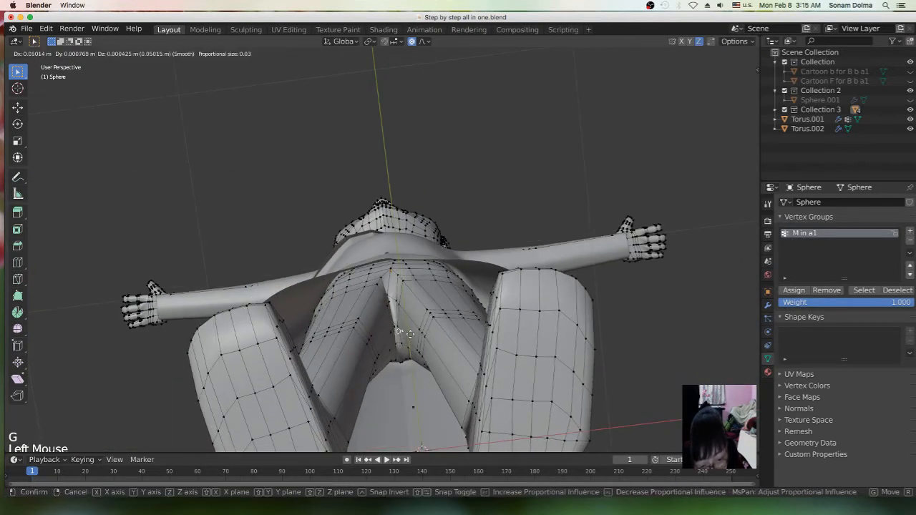
left_click(356, 322)
left_click(436, 312)
key("g")
left_click(434, 309)
left_click(413, 281)
key("g")
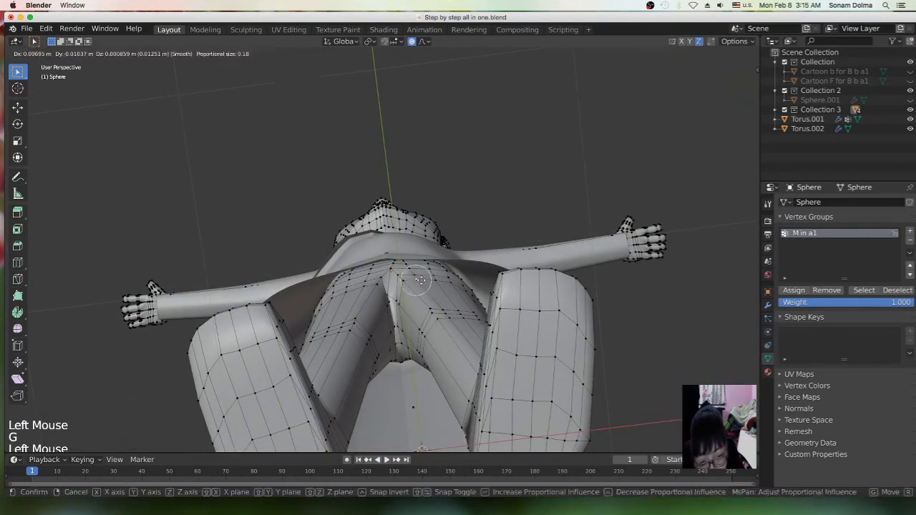
left_click(413, 281)
- Inspect the body and the front of the robe for leftover gaps and vertices showing through
middle_click_drag(413, 281, 436, 278)
left_click(402, 283)
middle_click_drag(475, 232, 380, 425)
scroll(378, 301, "down", 4)
scroll(380, 425, "up", 5)
scroll(380, 425, "down", 2)
scroll(403, 364, "up", 4)
middle_click_drag(403, 365, 354, 300)
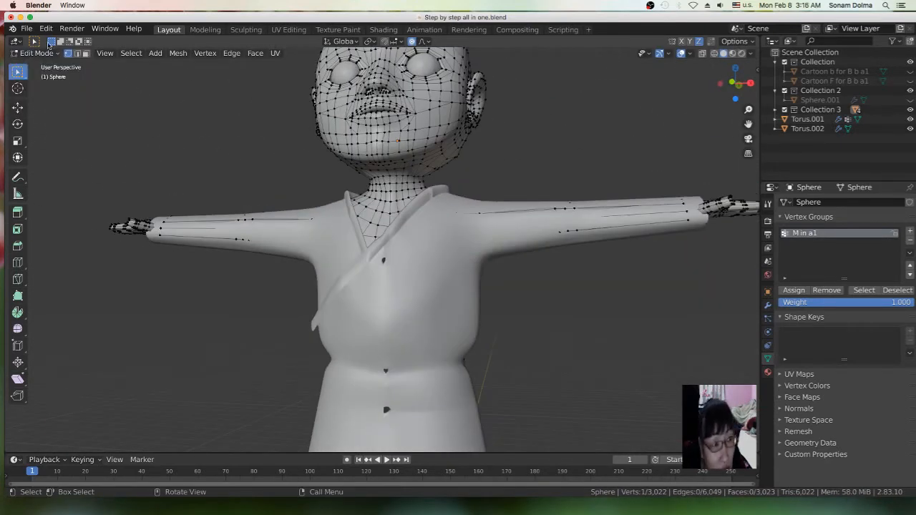
- Leave the body mesh, select the robe and open it in Edit Mode
left_click(36, 53)
left_click(37, 66)
scroll(422, 318, "down", 2)
left_click(421, 318)
scroll(422, 317, "up", 3)
middle_click_drag(398, 437, 397, 273, "shift")
key("Tab")
- Test-move front centre-line vertices of the robe to check whether the seam is open
middle_click_drag(333, 278, 387, 265)
left_click(401, 237)
key("g")
right_click(401, 237)
left_click(403, 378)
key("g")
middle_click_drag(403, 378, 513, 346)
scroll(512, 346, "down", 2)
- Merge the doubled seam vertices at center along the lower centre back of the robe's skirt
left_click(460, 393)
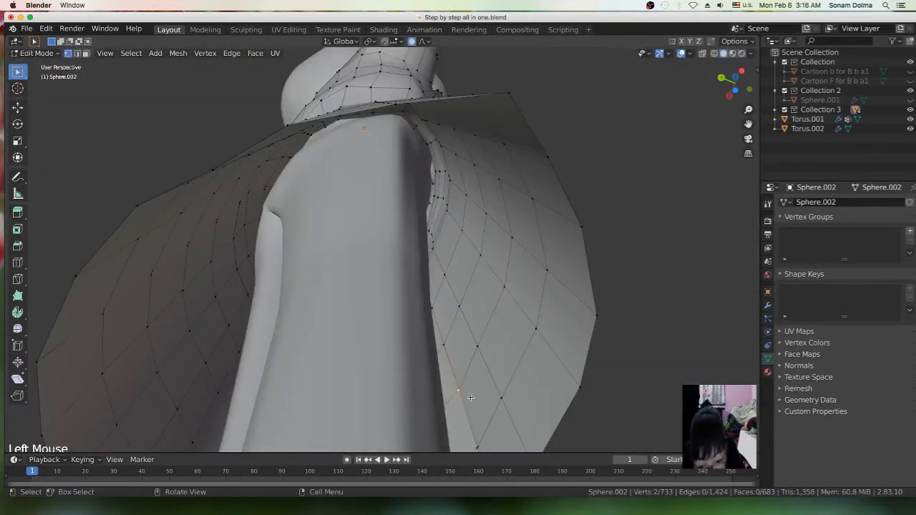
key("m")
left_click(460, 393)
middle_click_drag(487, 436, 446, 323, "shift")
left_click(451, 356)
key("m")
left_click(451, 356)
middle_click_drag(353, 292, 459, 378)
left_click(459, 378)
key("m")
left_click(487, 312)
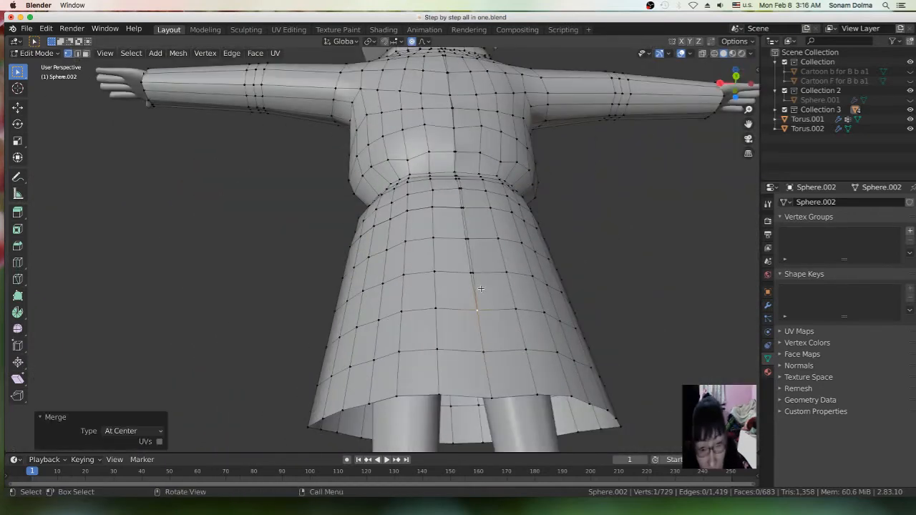
- Merge the doubled seam vertices at center in the upper skirt and at the waist on the robe's back
left_click(472, 272, "shift")
key("m")
left_click(469, 281)
left_click(459, 179, "shift")
key("m")
left_click(460, 178)
- Close the next doubled seam vertices on the robe's back above the waist by merging them at center
middle_click_drag(463, 179, 530, 250)
scroll(466, 204, "up", 5)
left_click(535, 251, "shift")
key("m")
left_click(544, 201)
middle_click_drag(530, 143, 494, 301, "shift")
left_click(490, 234, "shift")
key("m")
left_click(489, 235)
- Merge the remaining doubled vertices of the robe's back seam up toward the collar
left_click(487, 145)
left_click(477, 136, "shift")
key("m")
left_click(497, 127)
scroll(487, 132, "down", 1)
middle_click_drag(459, 136, 371, 297, "shift")
key("m")
left_click(465, 219)
- Turn on X-ray and move a collar vertex of the robe by about -0.029 m in X and -0.024 m in Z with proportional editing
scroll(371, 296, "up", 3)
scroll(371, 296, "down", 1)
scroll(429, 272, "up", 2)
middle_click_drag(430, 272, 532, 235, "shift")
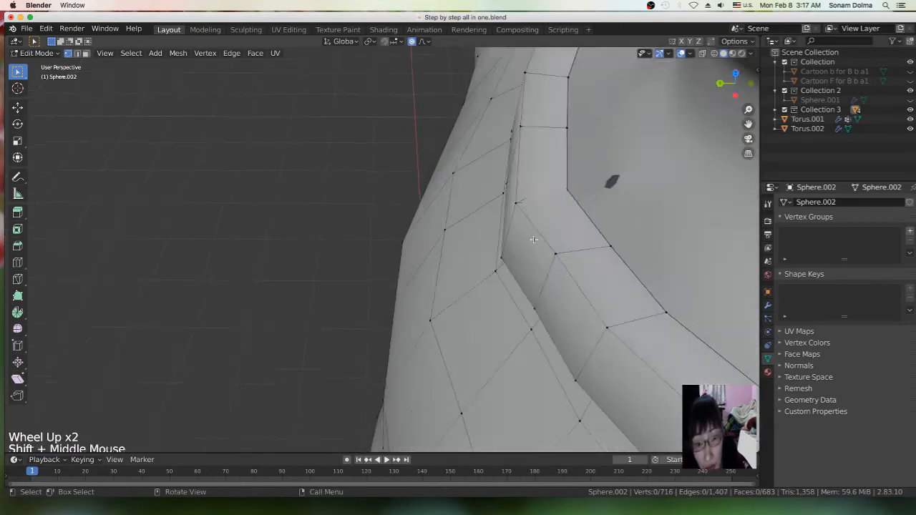
scroll(599, 211, "down", 2)
scroll(698, 67, "up", 2)
scroll(698, 67, "down", 1)
left_click(702, 54)
left_click(537, 216)
key("g")
left_click(544, 243)
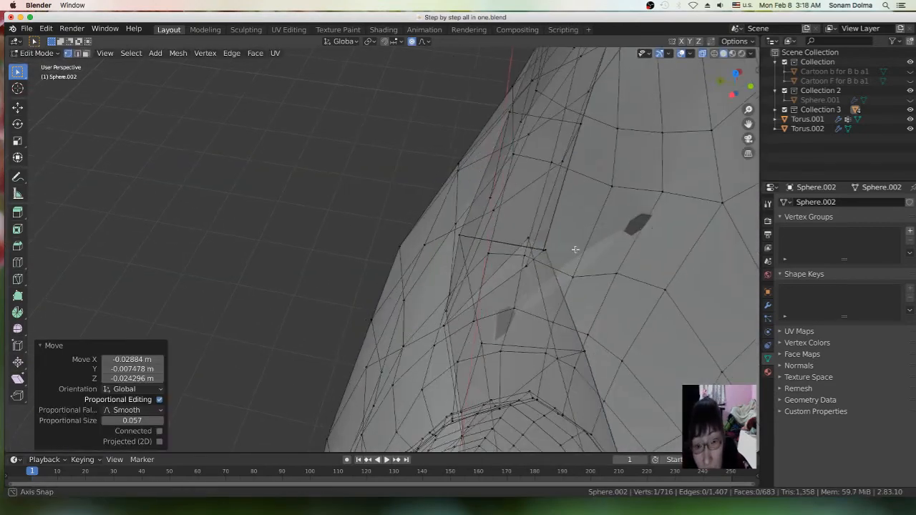
- Merge the moved collar vertex with its neighbour
middle_click_drag(575, 250, 584, 240)
left_click(544, 236)
left_click(563, 202, "shift")
key("m")
left_click(586, 193)
- Select the cluster of overlapping vertices at the robe's collar from another side and merge them
middle_click_drag(585, 192, 384, 201)
key("g")
left_click(611, 144)
left_click(614, 144, "shift")
left_click(617, 150, "shift")
key("m")
left_click(571, 173)
left_click(575, 194)
- Select edge loops along the robe's lapel and examine its inner edges in X-ray view
left_click(569, 221, "alt")
left_click(630, 218, "alt+shift")
scroll(384, 201, "up", 3)
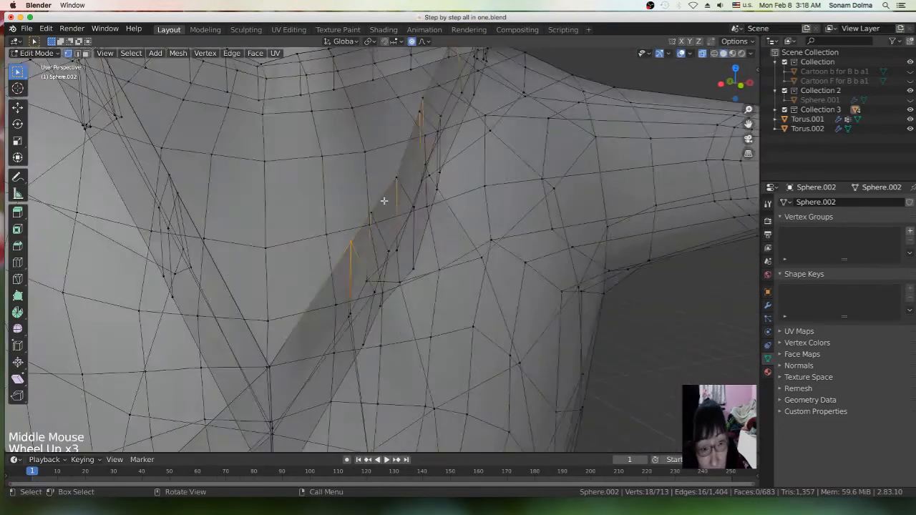
scroll(385, 204, "down", 1)
- Reposition a vertex near the robe's lapel and turn off X-ray
left_click(379, 272)
scroll(382, 272, "down", 5)
middle_click_drag(407, 258, 644, 239)
key("g")
scroll(440, 239, "down", 2)
left_click(441, 240)
scroll(440, 239, "down", 2)
scroll(573, 236, "up", 4)
left_click(703, 53)
- Move another vertex of the robe's upper part slightly to even out the surface
scroll(575, 104, "up", 2)
middle_click_drag(575, 104, 537, 136)
left_click(537, 132)
key("g")
left_click(559, 135)
- Shift two vertices on the front centre line of the robe's chest to straighten it, using proportional editing
scroll(597, 131, "down", 4)
middle_click_drag(597, 172, 297, 250)
scroll(310, 188, "up", 2)
left_click(309, 188)
key("g")
left_click(312, 192)
scroll(312, 191, "down", 2)
left_click(298, 251)
key("g")
left_click(296, 255)
scroll(388, 336, "down", 3)
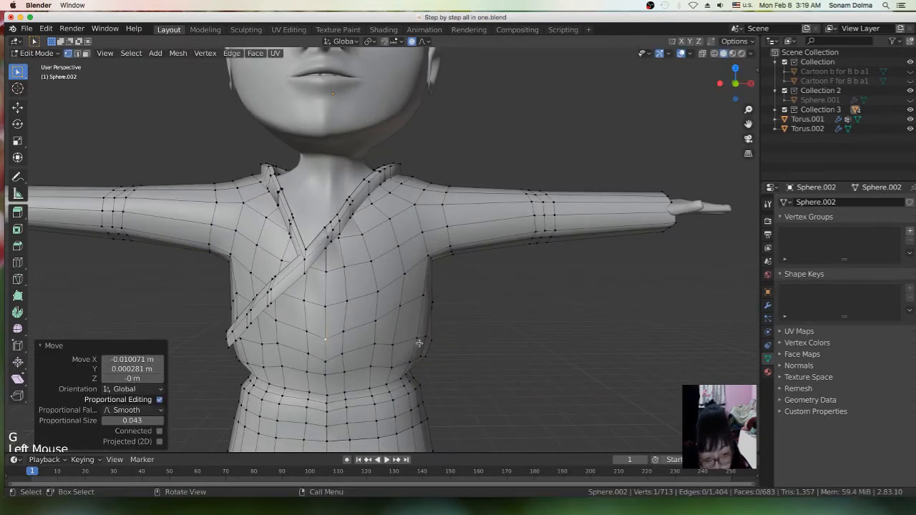
- Fine-tune the robe's vertices with further moves, including one along Z, and return to Object Mode
key("g")
left_click(223, 235)
scroll(223, 235, "down", 3)
key("g")
key("z")
scroll(407, 265, "up", 4)
left_click(36, 53)
left_click(38, 66)
- Check the front waist for holes and reopen the robe in Edit Mode
scroll(448, 278, "down", 5)
scroll(383, 301, "up", 3)
middle_click_drag(382, 301, 386, 189, "shift")
scroll(358, 250, "up", 4)
left_click(307, 303)
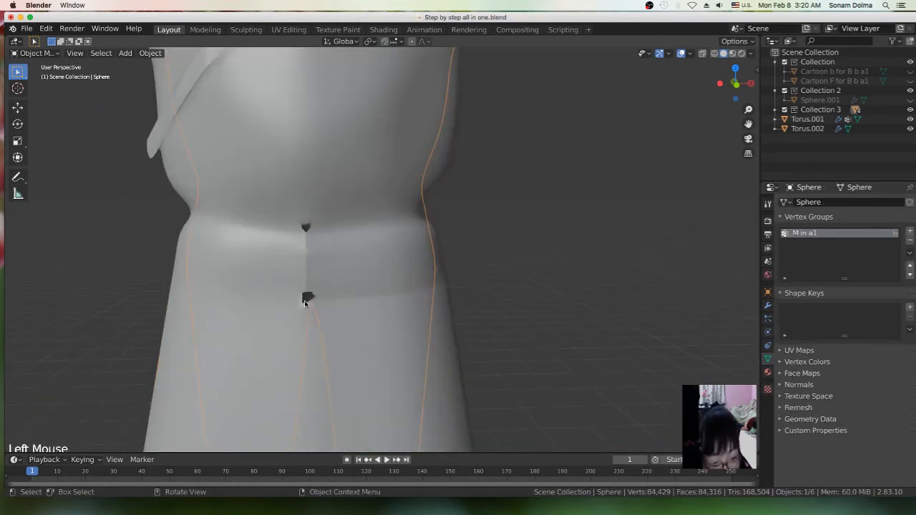
left_click(299, 299)
scroll(294, 299, "up", 7)
left_click(35, 53)
left_click(30, 76)
- Check the seam vertices at the front waist of the robe and merge the doubled one
middle_click_drag(231, 286, 255, 262)
left_click_drag(260, 264, 260, 266)
left_click_drag(264, 328, 266, 327)
left_click_drag(260, 176, 268, 186)
key("m")
left_click(287, 185)
right_click(279, 277)
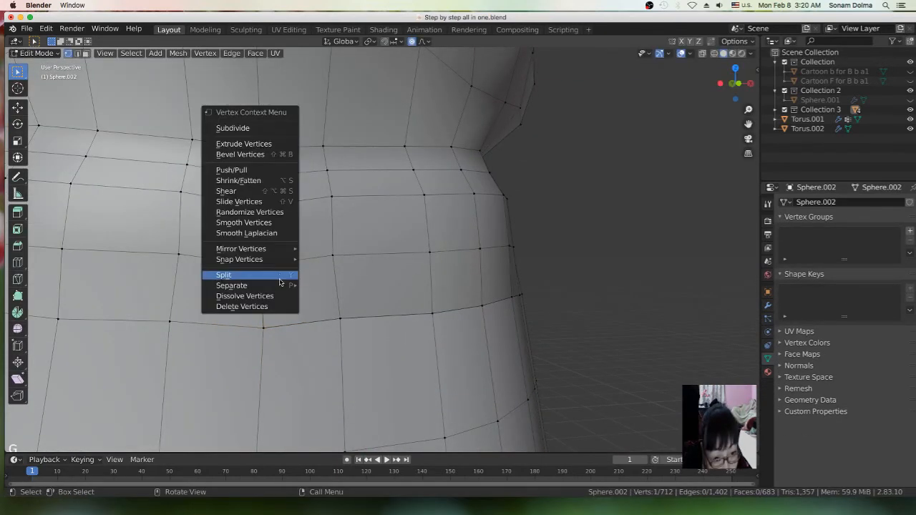
- Turn on X-ray and close another doubled vertex on the robe's front centre line at the waist
left_click(702, 53)
middle_click_drag(273, 287, 279, 287)
left_click(286, 191)
middle_click_drag(286, 169, 300, 154)
scroll(343, 126, "down", 2)
middle_click_drag(344, 127, 330, 133)
left_click(326, 124)
middle_click_drag(336, 101, 333, 160, "shift")
left_click(321, 106)
scroll(341, 315, "down", 2)
middle_click_drag(341, 330, 342, 236, "shift")
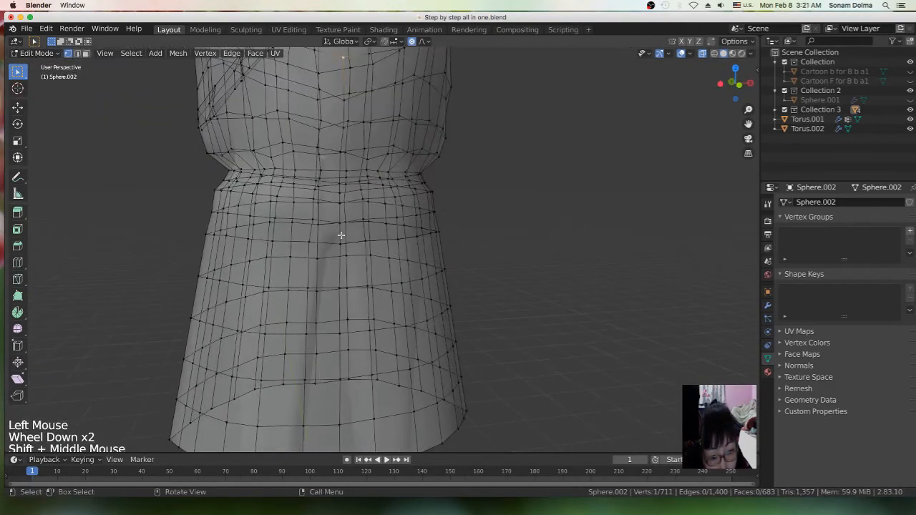
- Return to Object Mode, turn off X-ray and inspect the front of the robe for remaining holes
left_click(342, 330)
scroll(343, 331, "down", 2)
middle_click_drag(342, 330, 348, 305, "shift")
scroll(348, 305, "down", 2)
key("Tab")
scroll(391, 237, "down", 2)
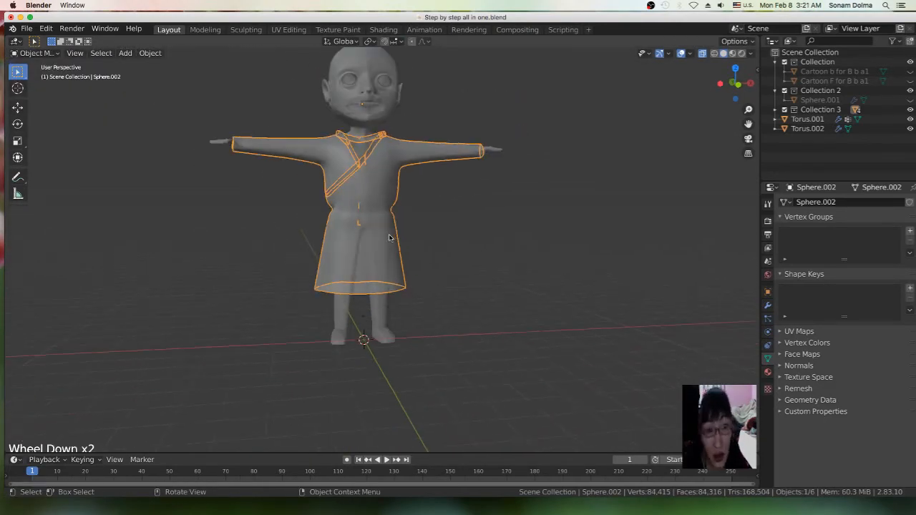
left_click(391, 237)
left_click(702, 53)
scroll(365, 165, "up", 4)
middle_click_drag(365, 165, 362, 236)
middle_click_drag(362, 236, 361, 330, "shift")
scroll(362, 330, "up", 3)
middle_click_drag(336, 358, 356, 243, "shift")
- Reopen the robe in Edit Mode and merge the loose vertices on the chest beneath the lapel in X-ray view
left_click(356, 243)
key("Tab")
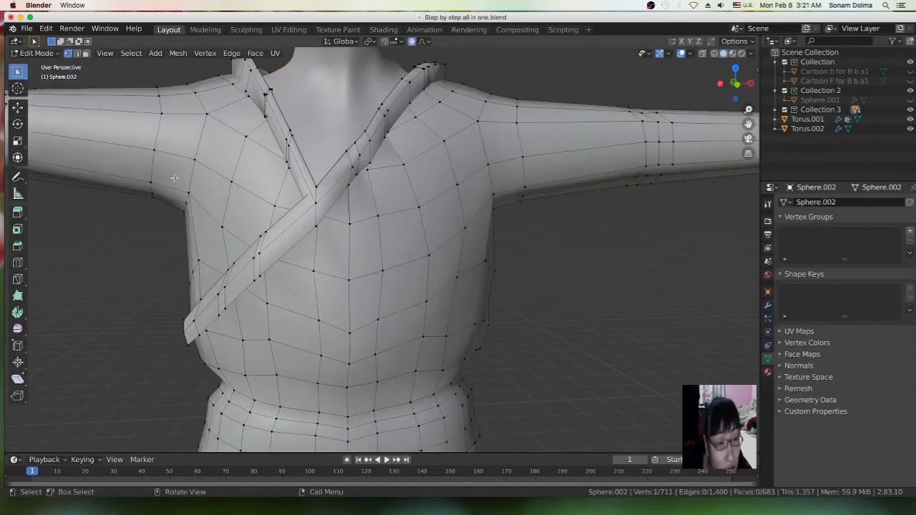
left_click(353, 223)
key("alt+z")
key("m")
left_click(386, 210)
scroll(425, 309, "down", 8)
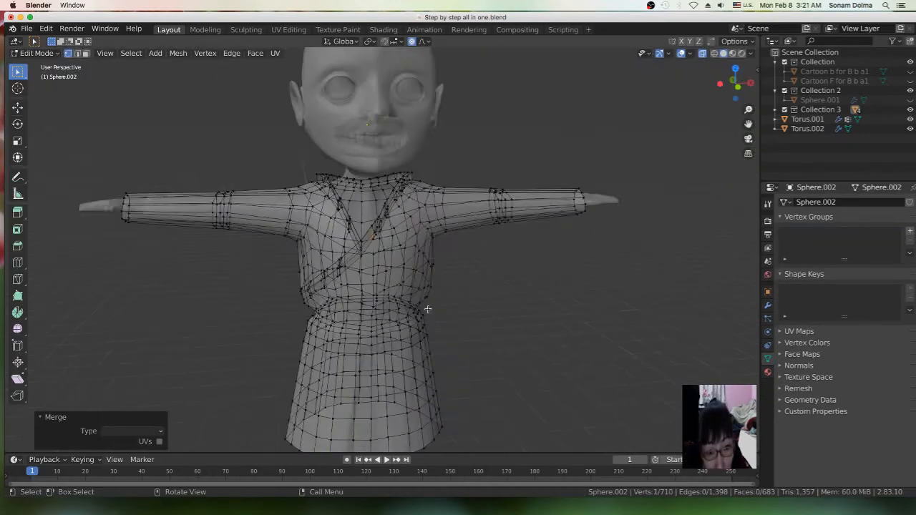
- Switch from the robe to the body mesh in Edit Mode and merge the open seam vertices at the front waist using At First
middle_click_drag(412, 352, 407, 294, "shift")
key("Tab")
left_click(407, 294)
middle_click_drag(630, 279, 614, 270)
scroll(613, 270, "up", 6)
key("Tab")
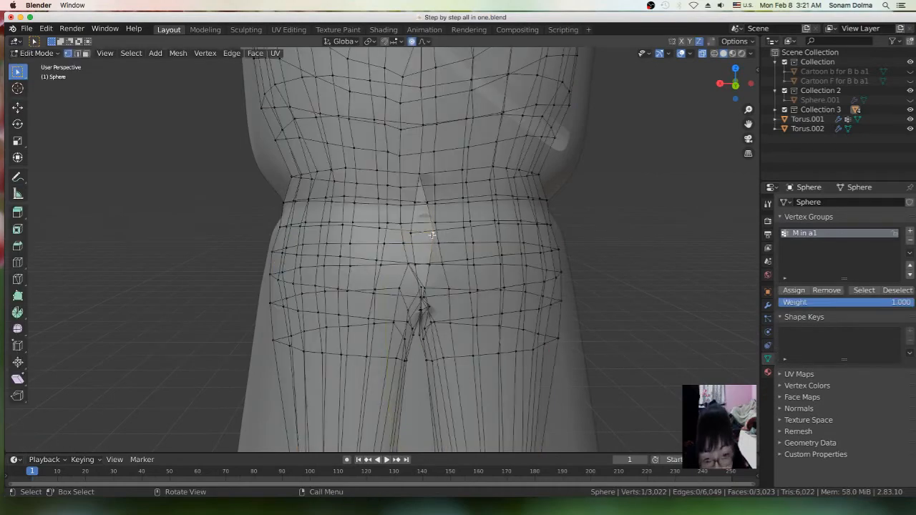
key("g")
left_click(423, 242)
key("m")
left_click(444, 257)
key("m")
left_click(446, 219)
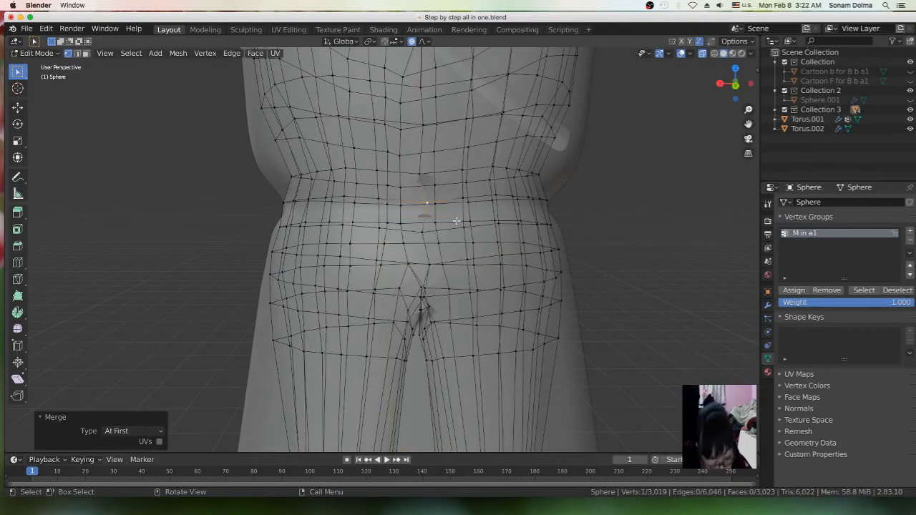
- Adjust the merged waist vertex and merge the doubled vertices on the body's centre seam above the crotch
key("g")
left_click(448, 221)
scroll(458, 245, "up", 4)
middle_click_drag(447, 290, 462, 256, "shift")
left_click(481, 180)
middle_click_drag(488, 222, 527, 256)
left_click(502, 258, "shift")
key("alt+m")
left_click(501, 258)
- Nudge the centre vertices around the body's crotch to even out the mesh, using proportional editing
left_click(455, 281)
key("g")
left_click(468, 268)
scroll(341, 272, "down", 2)
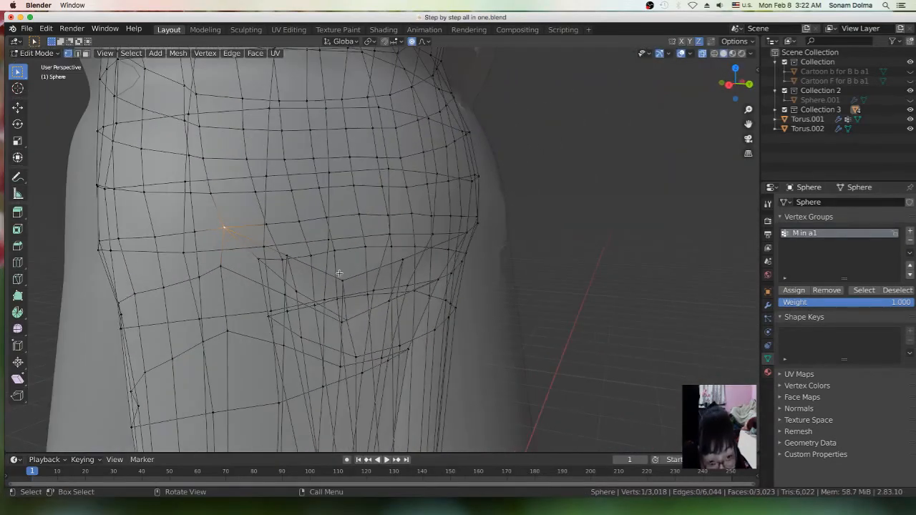
left_click(353, 283)
key("g")
left_click(361, 277)
scroll(417, 257, "down", 1)
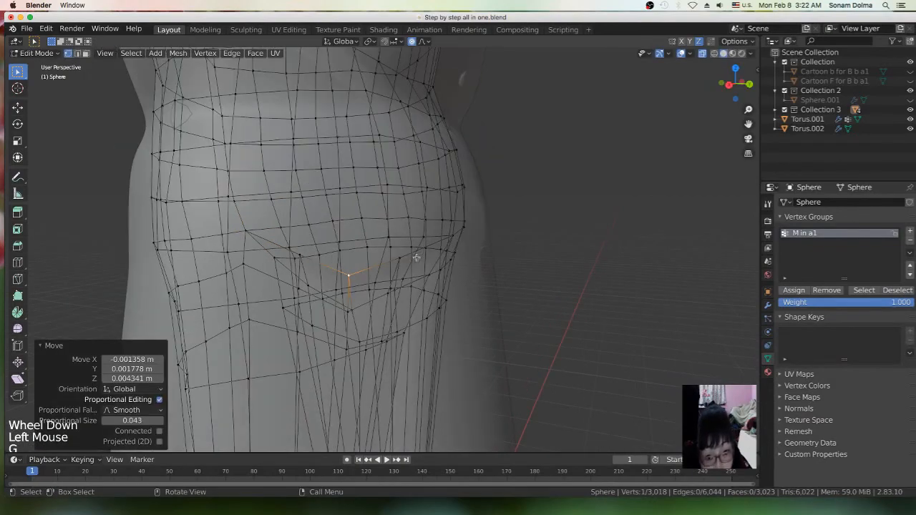
scroll(461, 231, "down", 5)
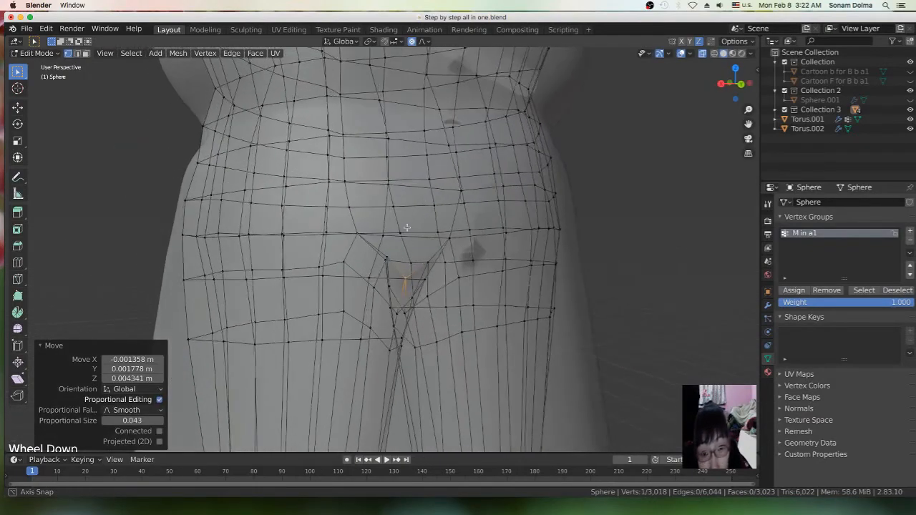
scroll(405, 223, "down", 3)
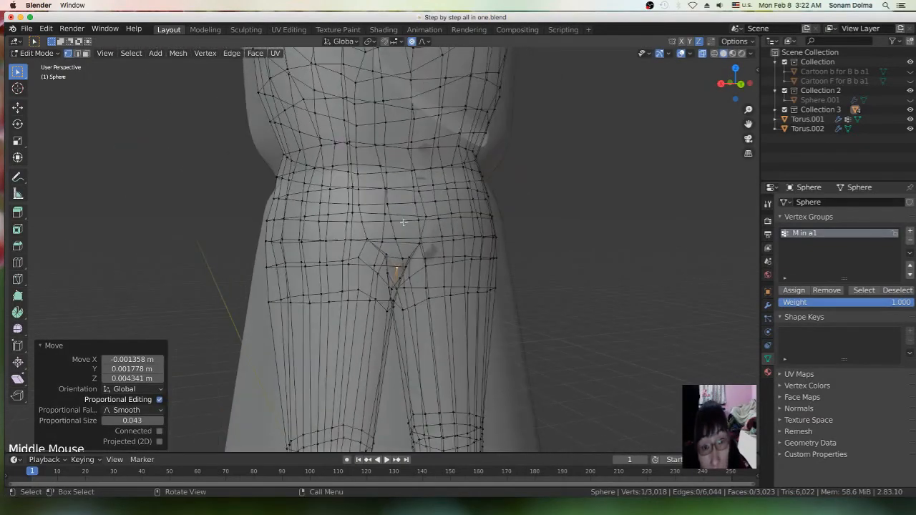
- Shift the centre vertex at the body's front waist slightly to straighten the centre line
scroll(413, 144, "down", 3)
left_click(411, 146)
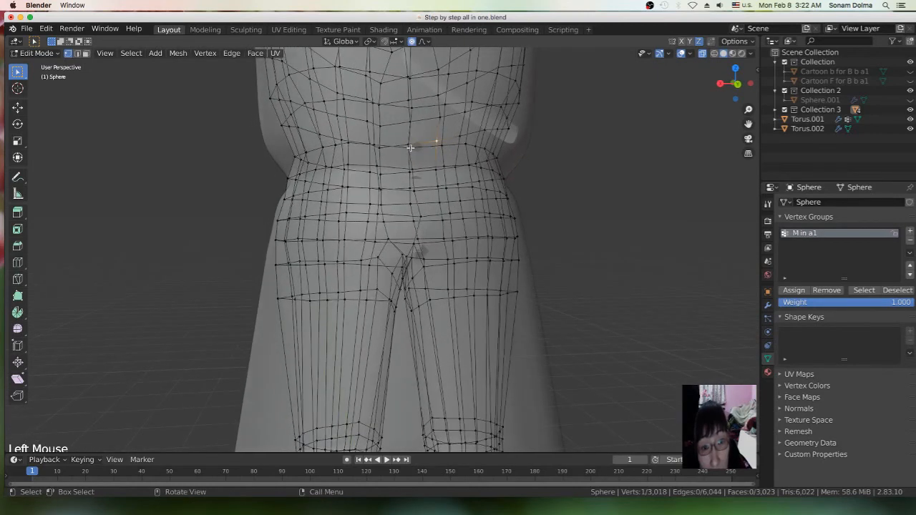
key("g")
left_click(413, 148)
scroll(421, 165, "down", 2)
- Merge the two doubled vertices on the body's centre line at the chest
scroll(409, 108, "down", 2)
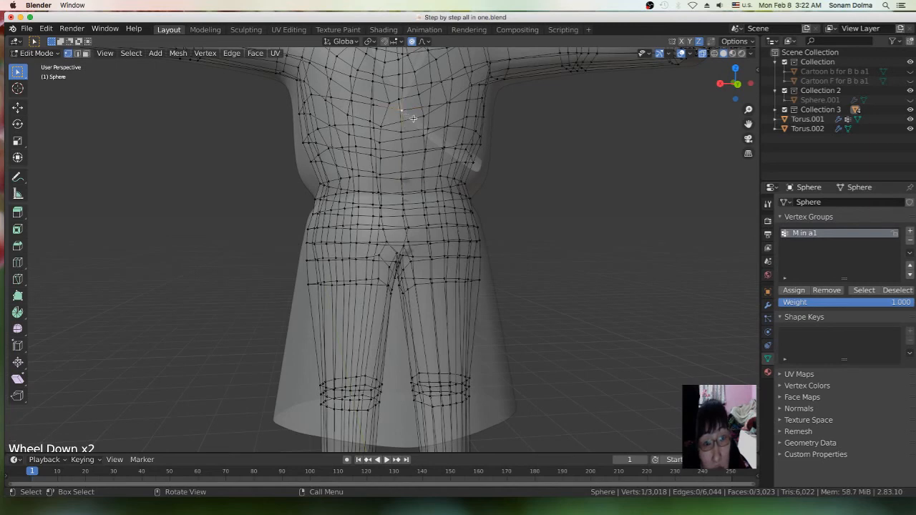
double_click(412, 118)
scroll(421, 118, "down", 1)
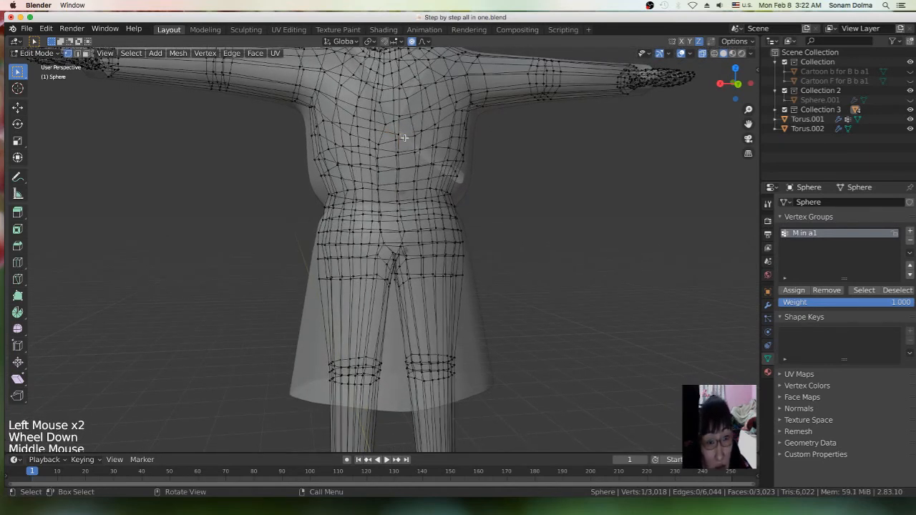
left_click(403, 135)
key("c")
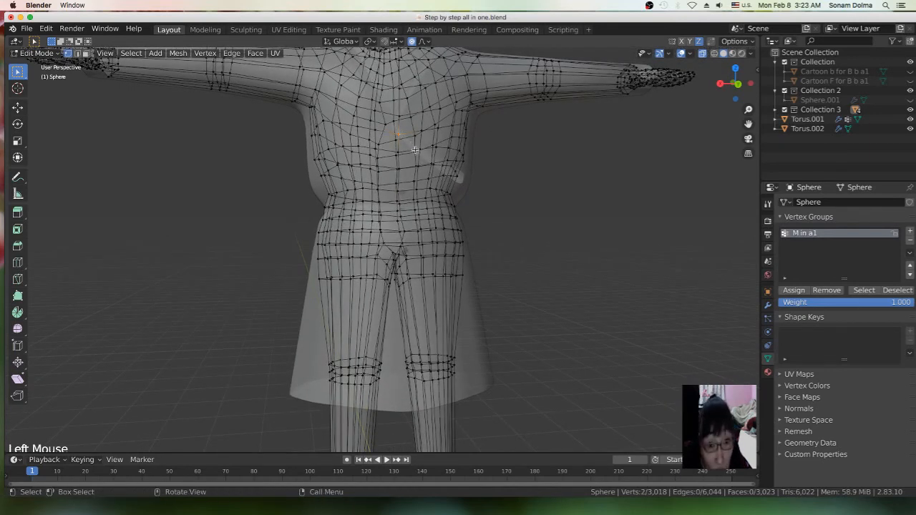
key("m")
left_click(428, 158)
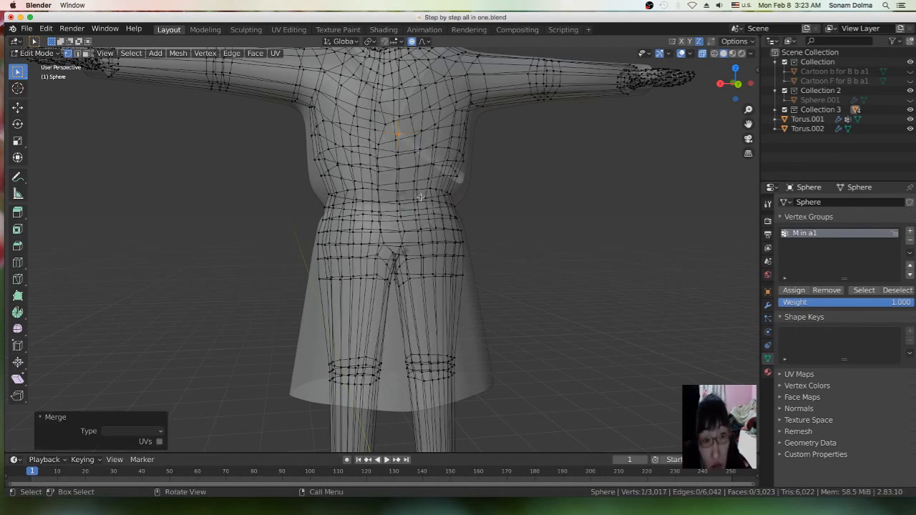
- Return to Object Mode, turn off X-ray and inspect the whole character from the front for remaining holes
scroll(424, 182, "down", 4)
middle_click_drag(425, 178, 455, 256)
scroll(538, 218, "down", 2)
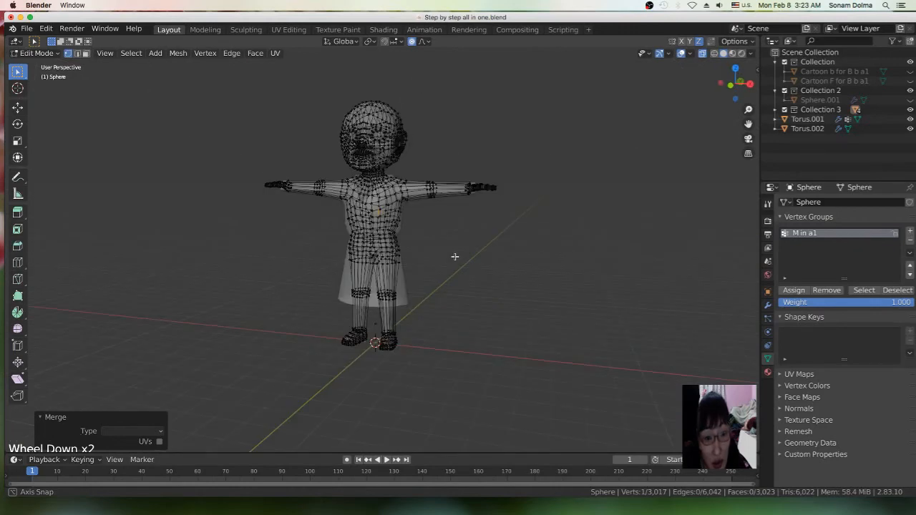
left_click(35, 53)
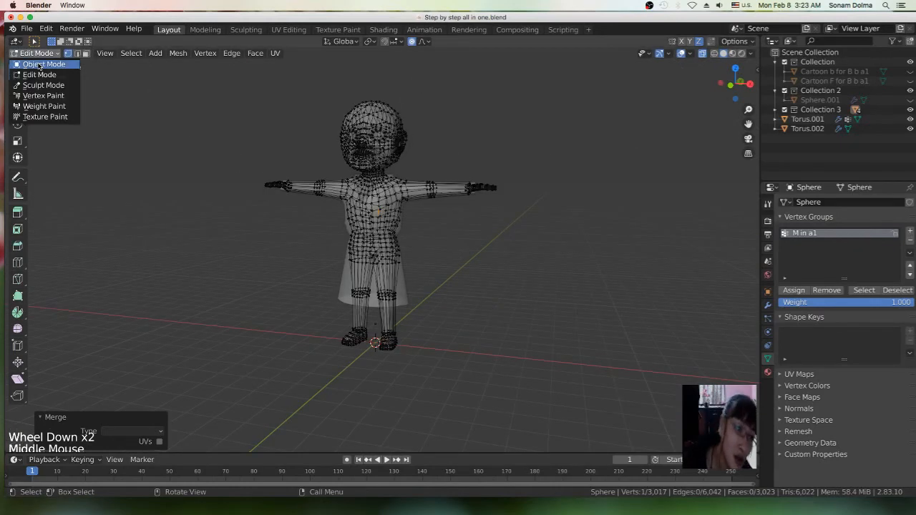
middle_click_drag(435, 219, 467, 217)
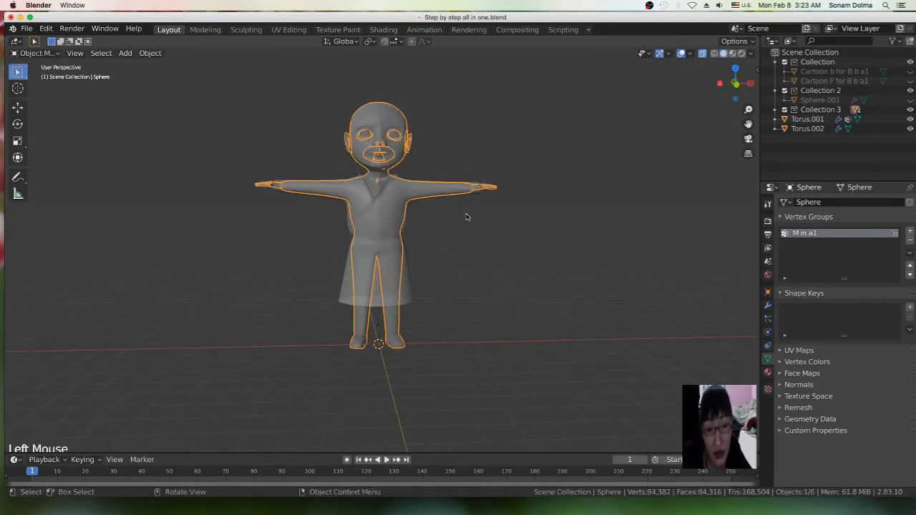
left_click(703, 53)
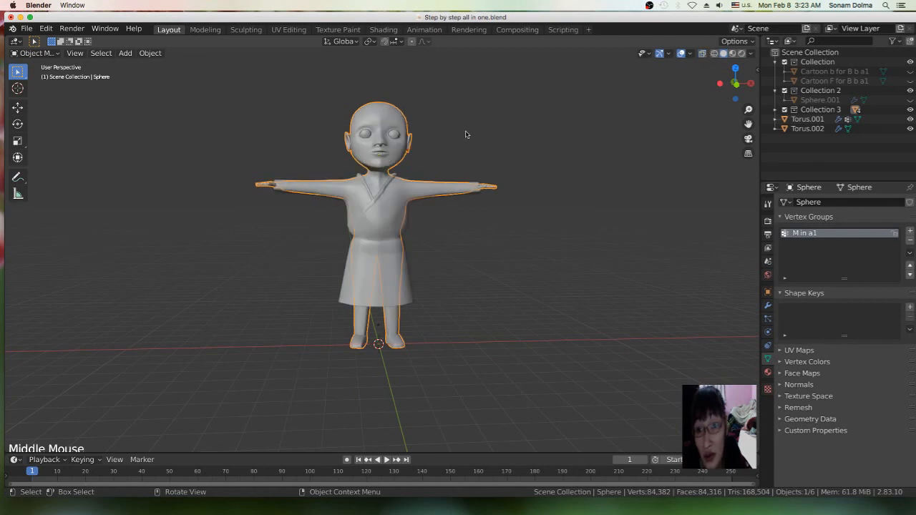
scroll(437, 159, "up", 3)
scroll(403, 153, "up", 3)
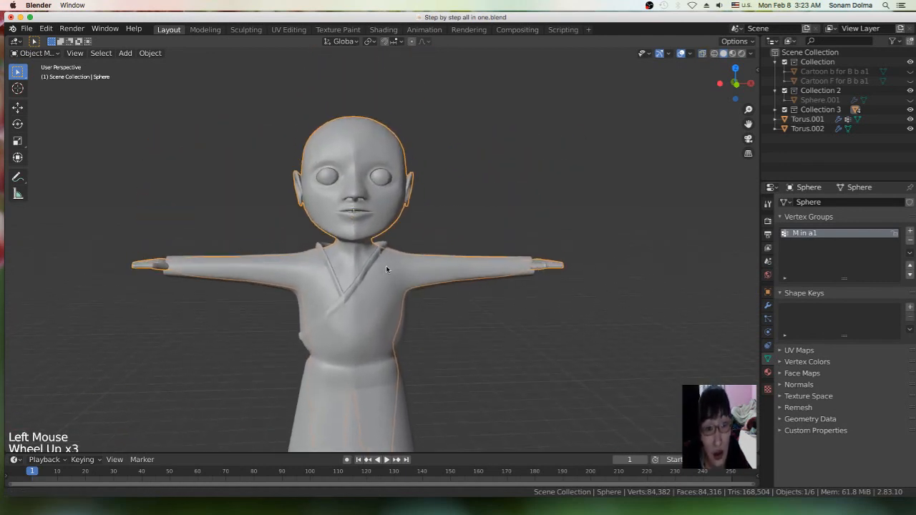
middle_click_drag(386, 266, 390, 259, "shift")
scroll(440, 255, "down", 10)
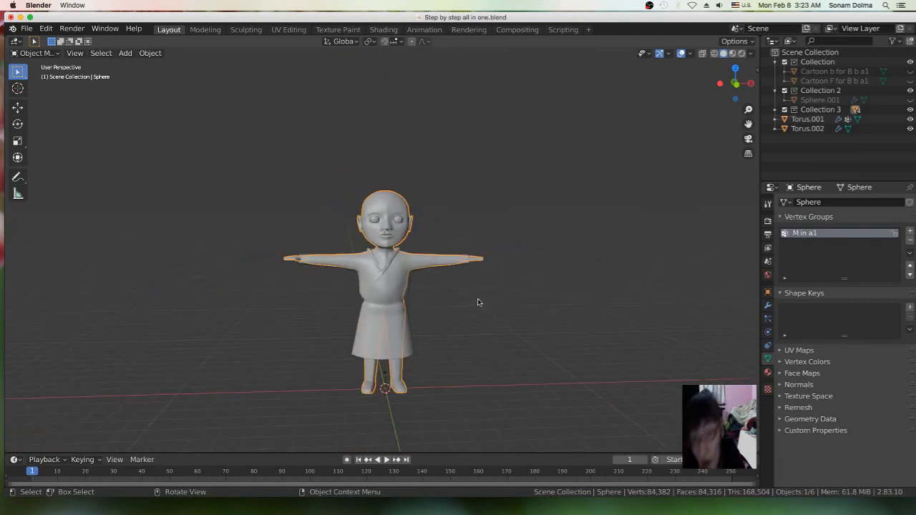
left_click(649, 5)
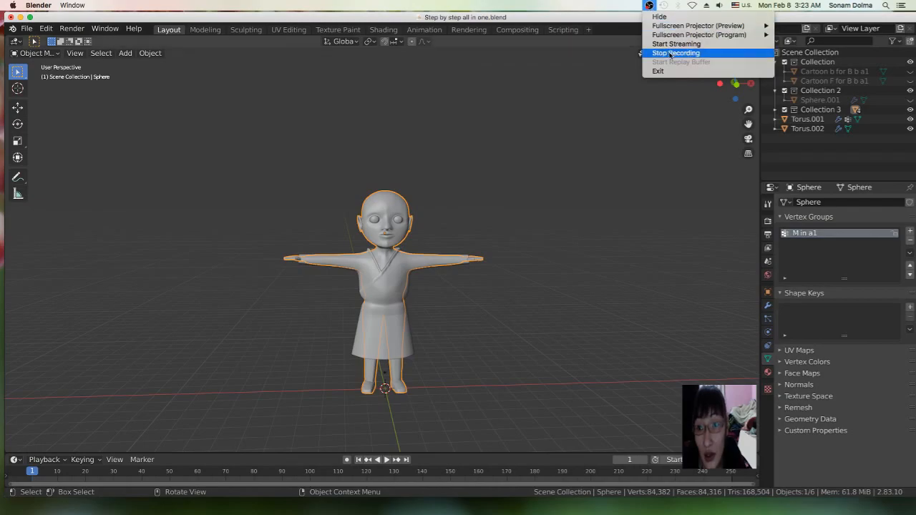